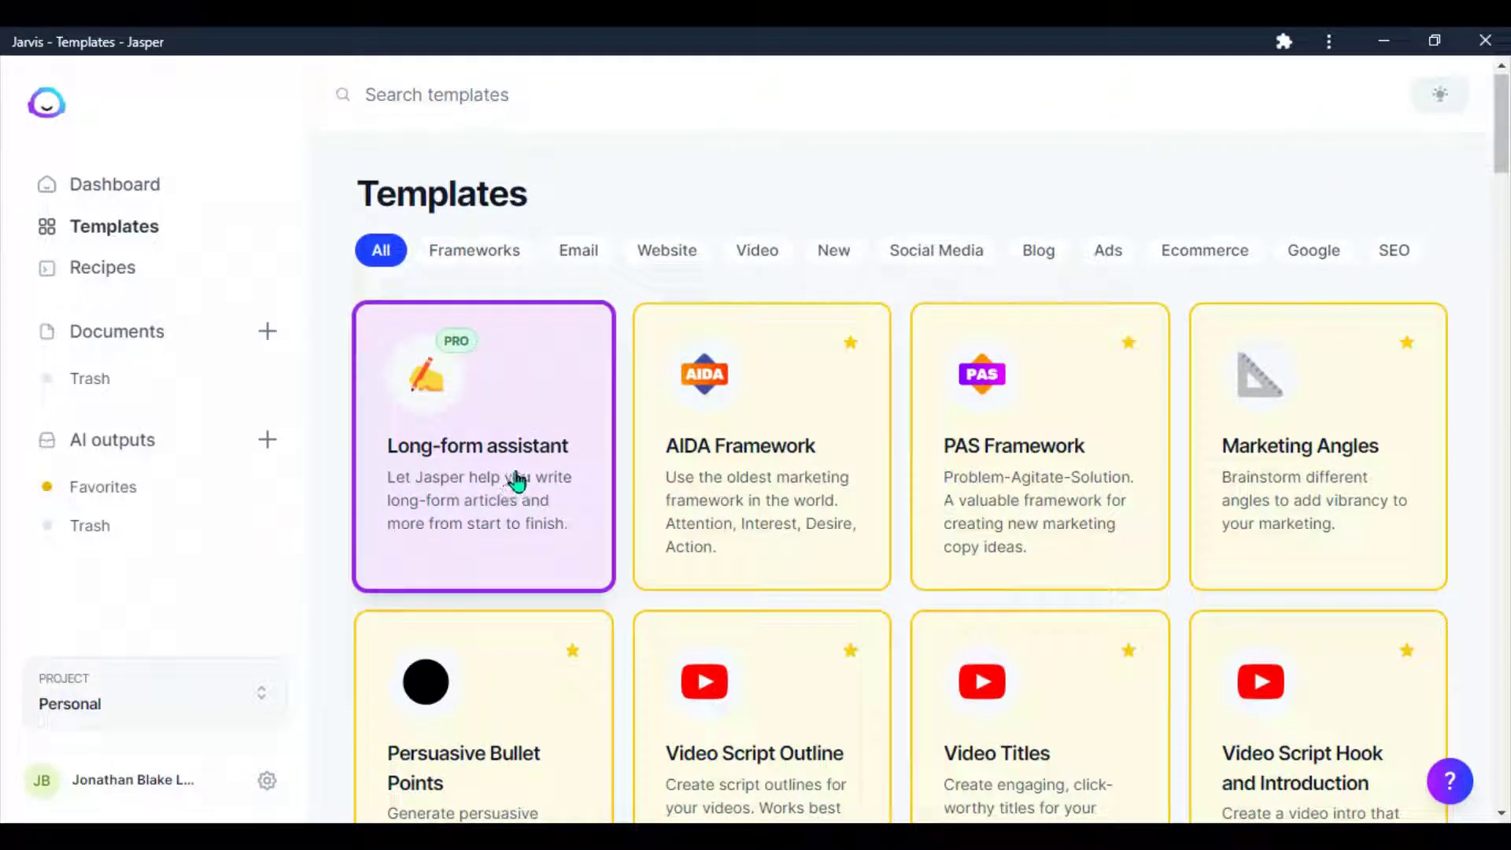
Open the Video Titles template for the jasper.ai local SEO small-business topic.
left_click(563, 477)
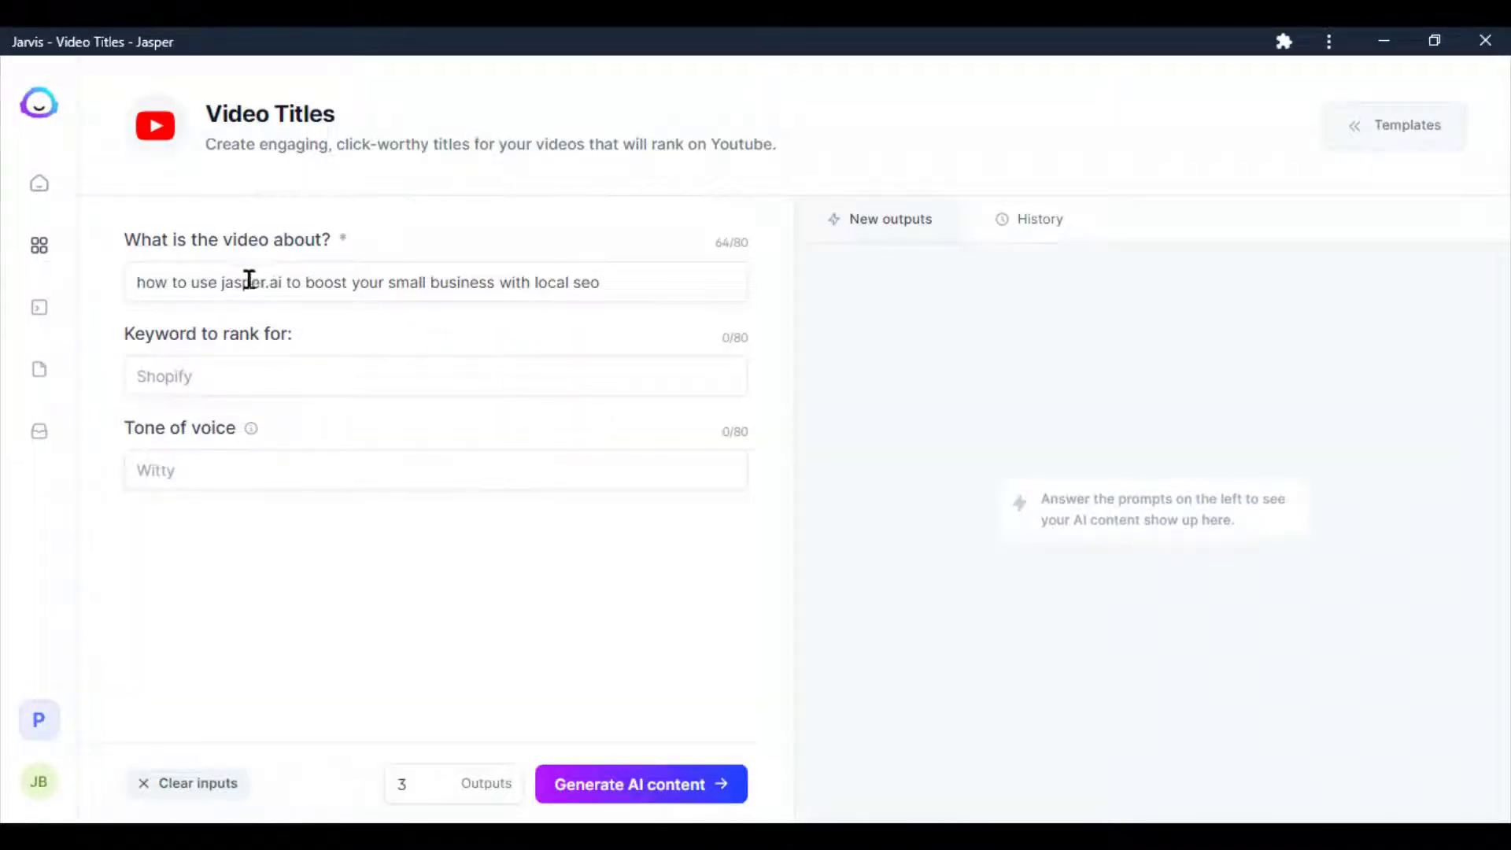
Fill in the jasper.ai local SEO topic and the target keyword to get three title batches.
left_click(514, 297)
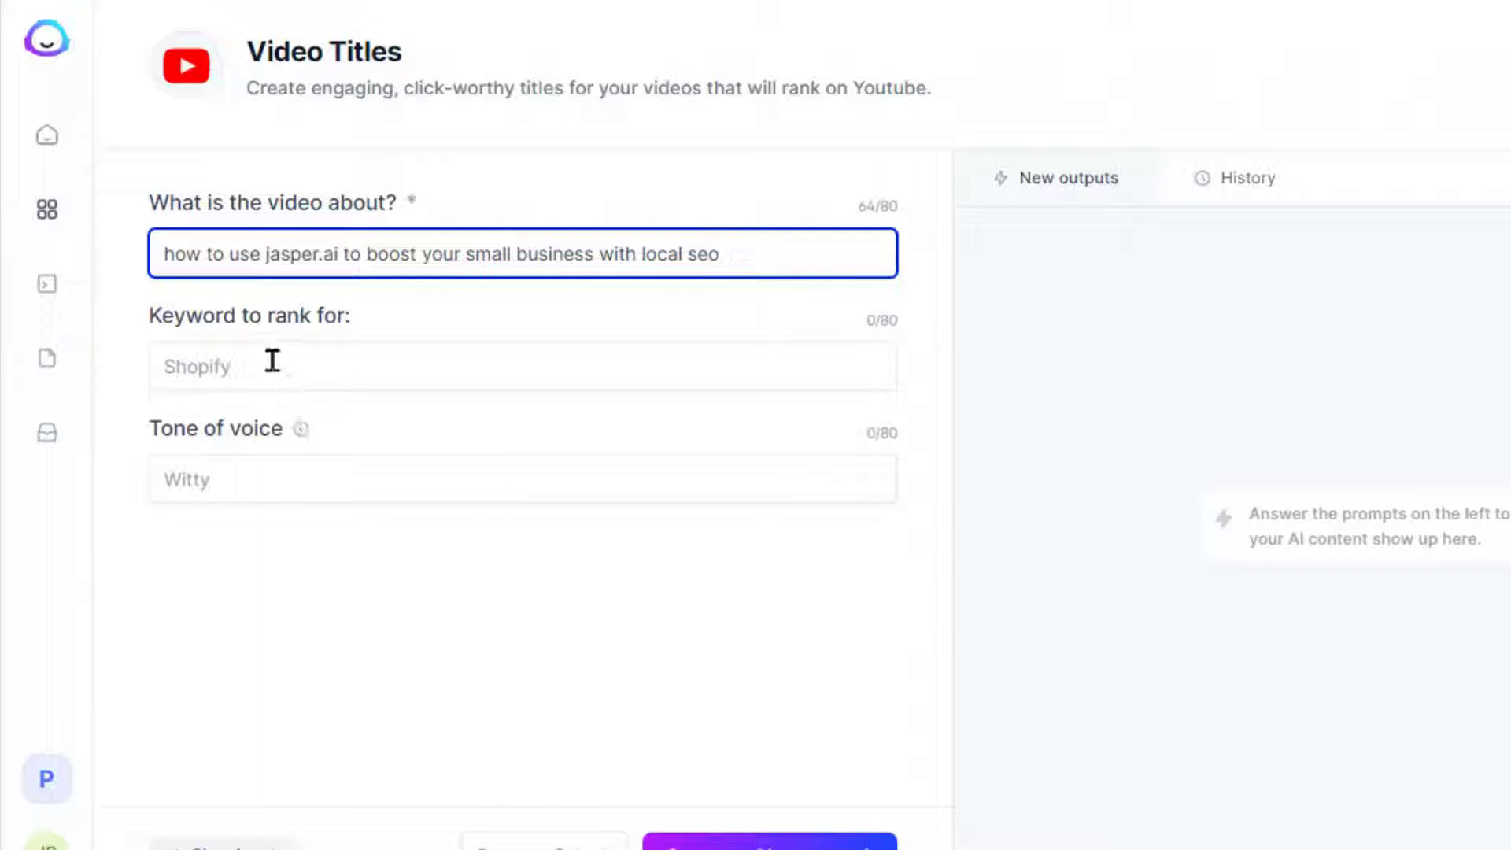
left_click(252, 375)
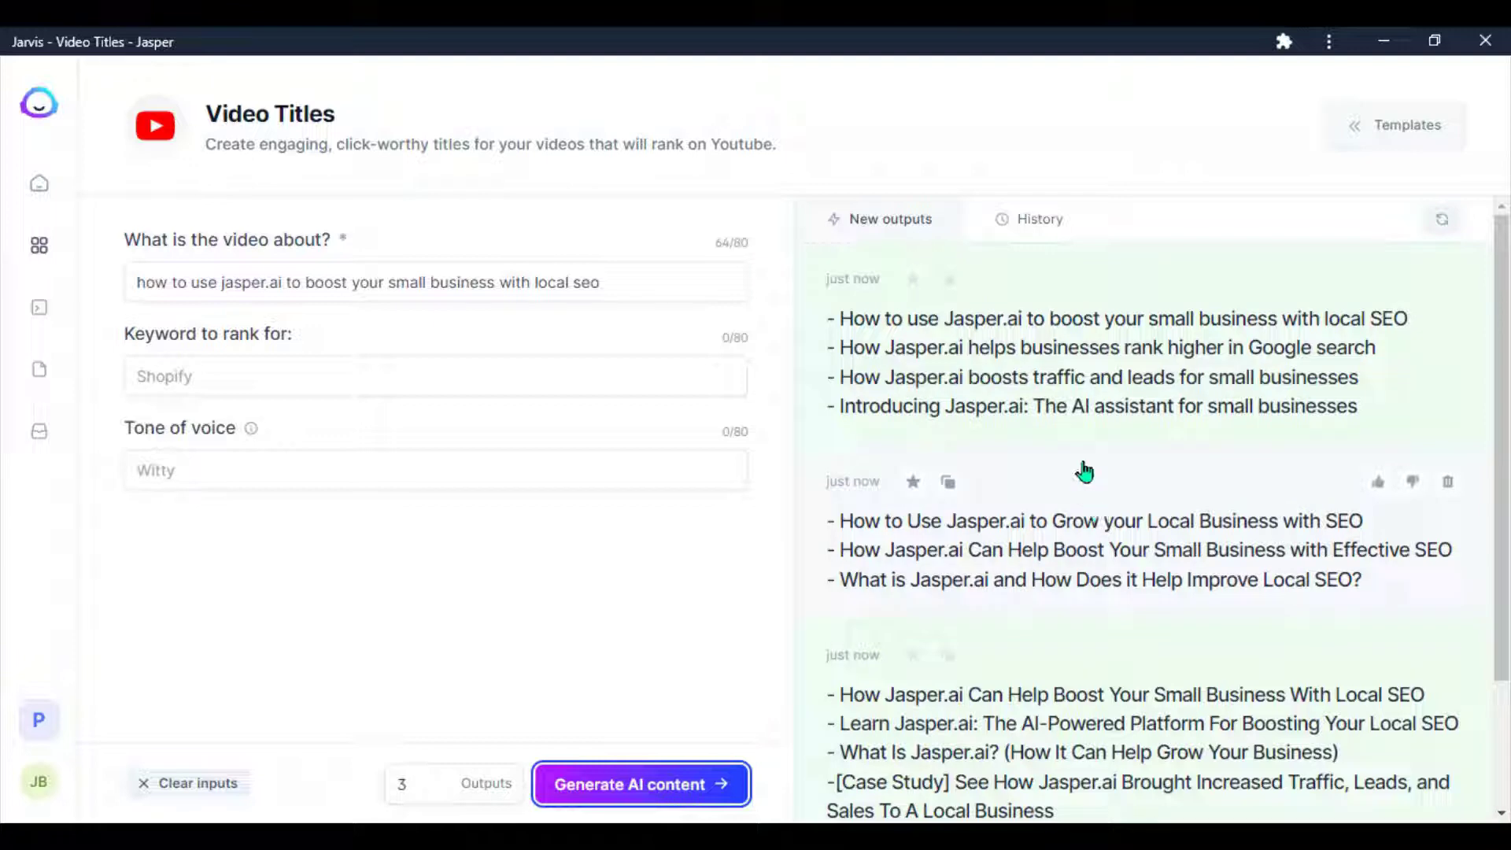
View the first batch of title ideas in full, then close it.
left_click(804, 451)
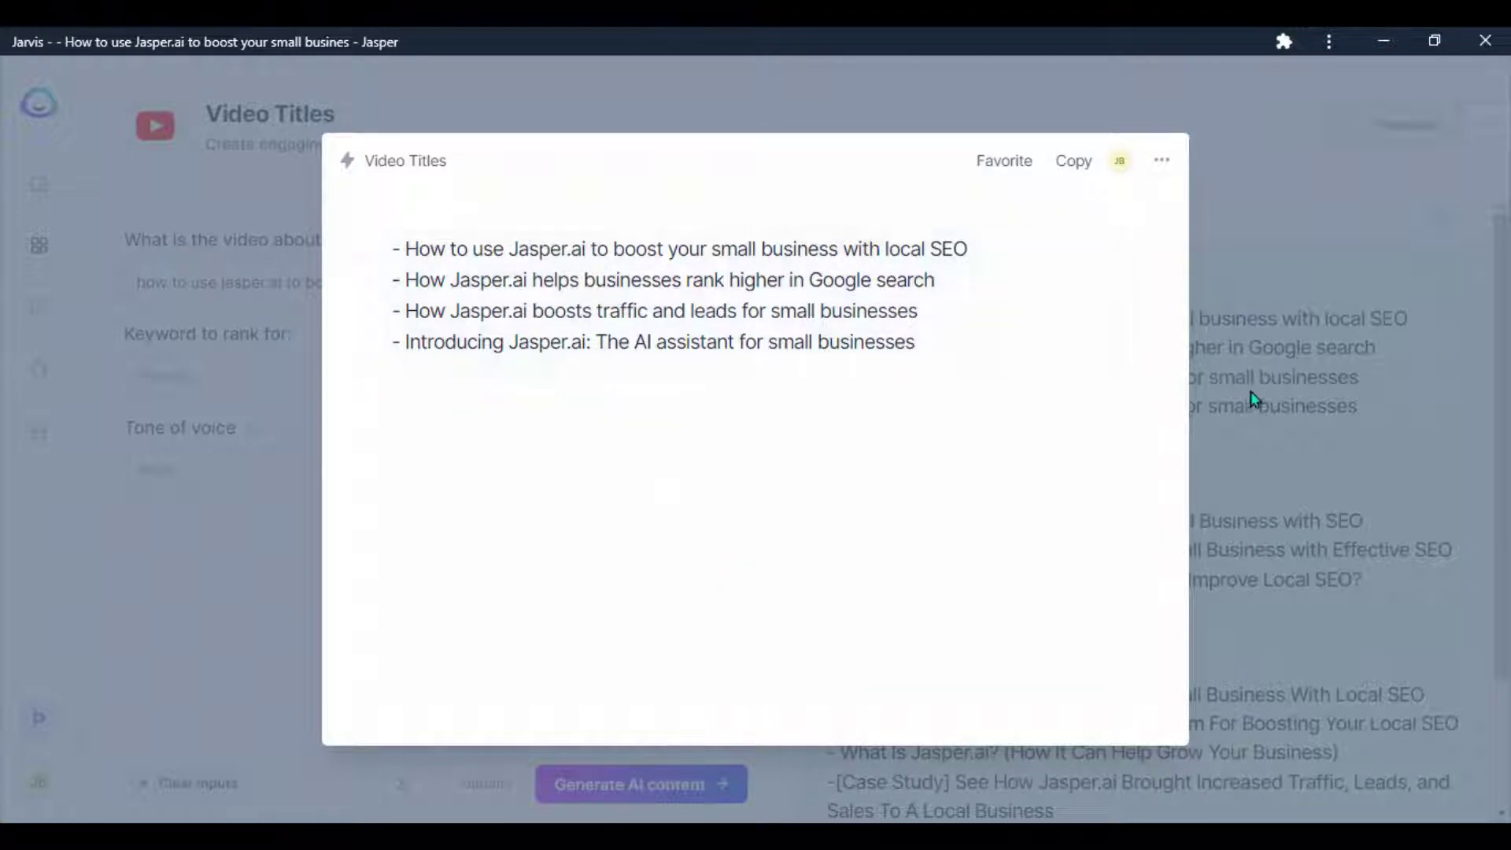
left_click(1283, 405)
scroll(969, 529, "down", 1)
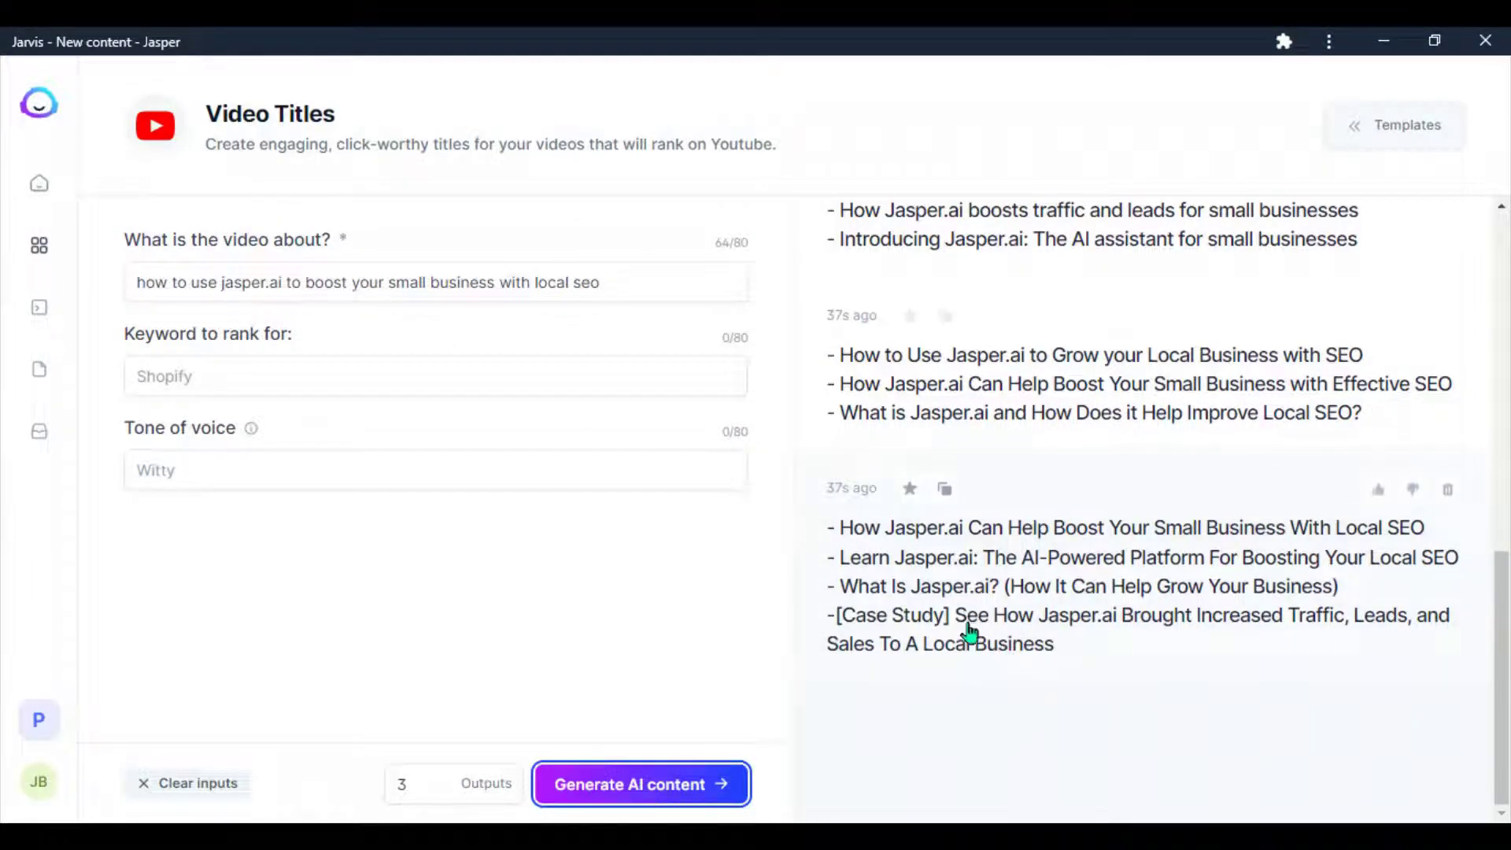
scroll(969, 631, "up", 2)
scroll(964, 621, "down", 3)
scroll(1075, 595, "up", 3)
scroll(1056, 591, "up", 5)
scroll(945, 413, "down", 2)
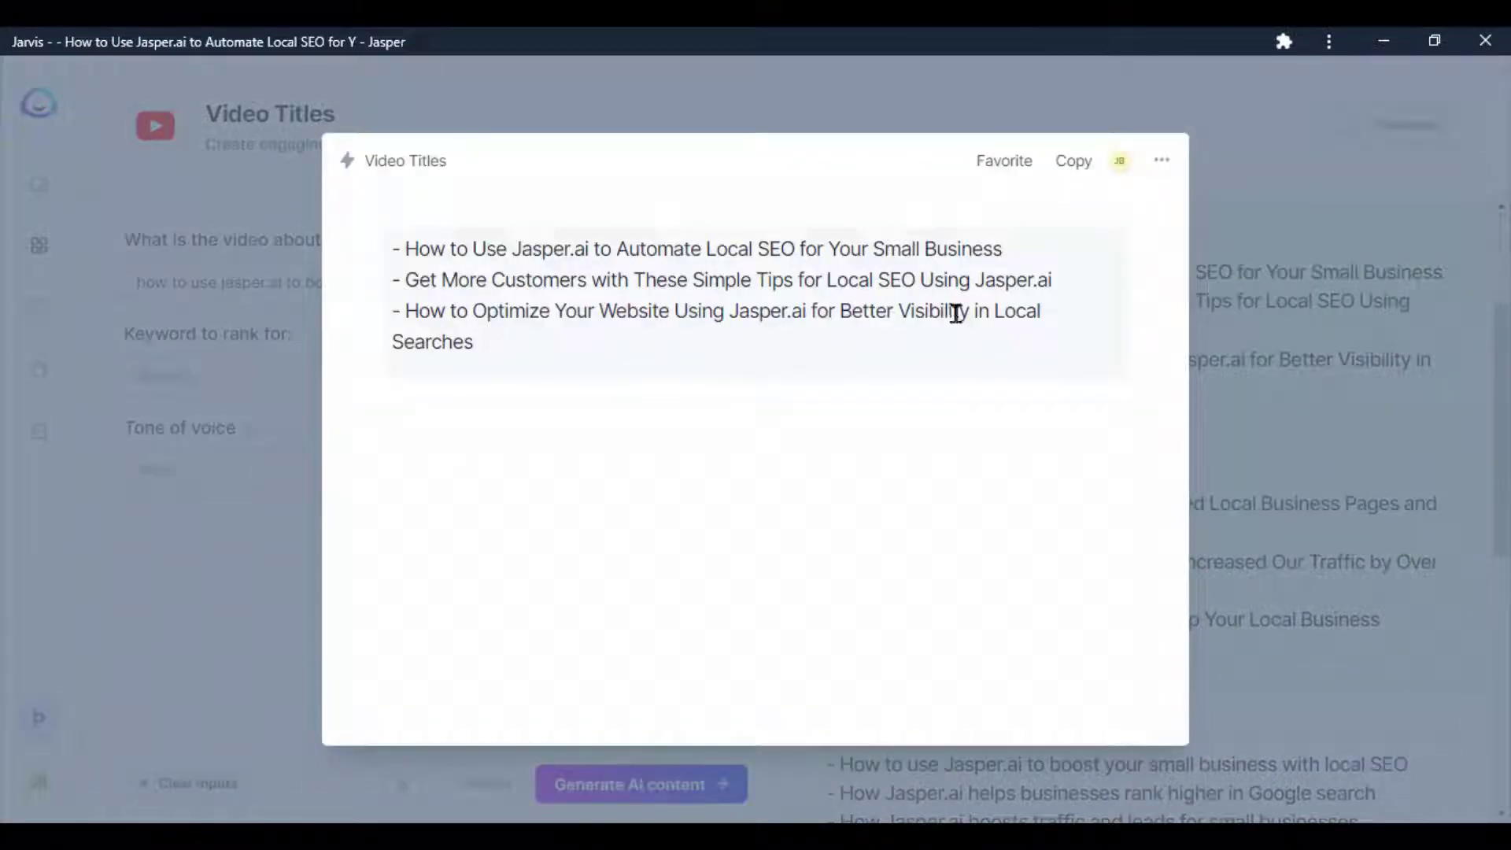
Change 'Get' to 'Gain' and delete 'These' in the second title, then select it and close the output.
left_click(1068, 280)
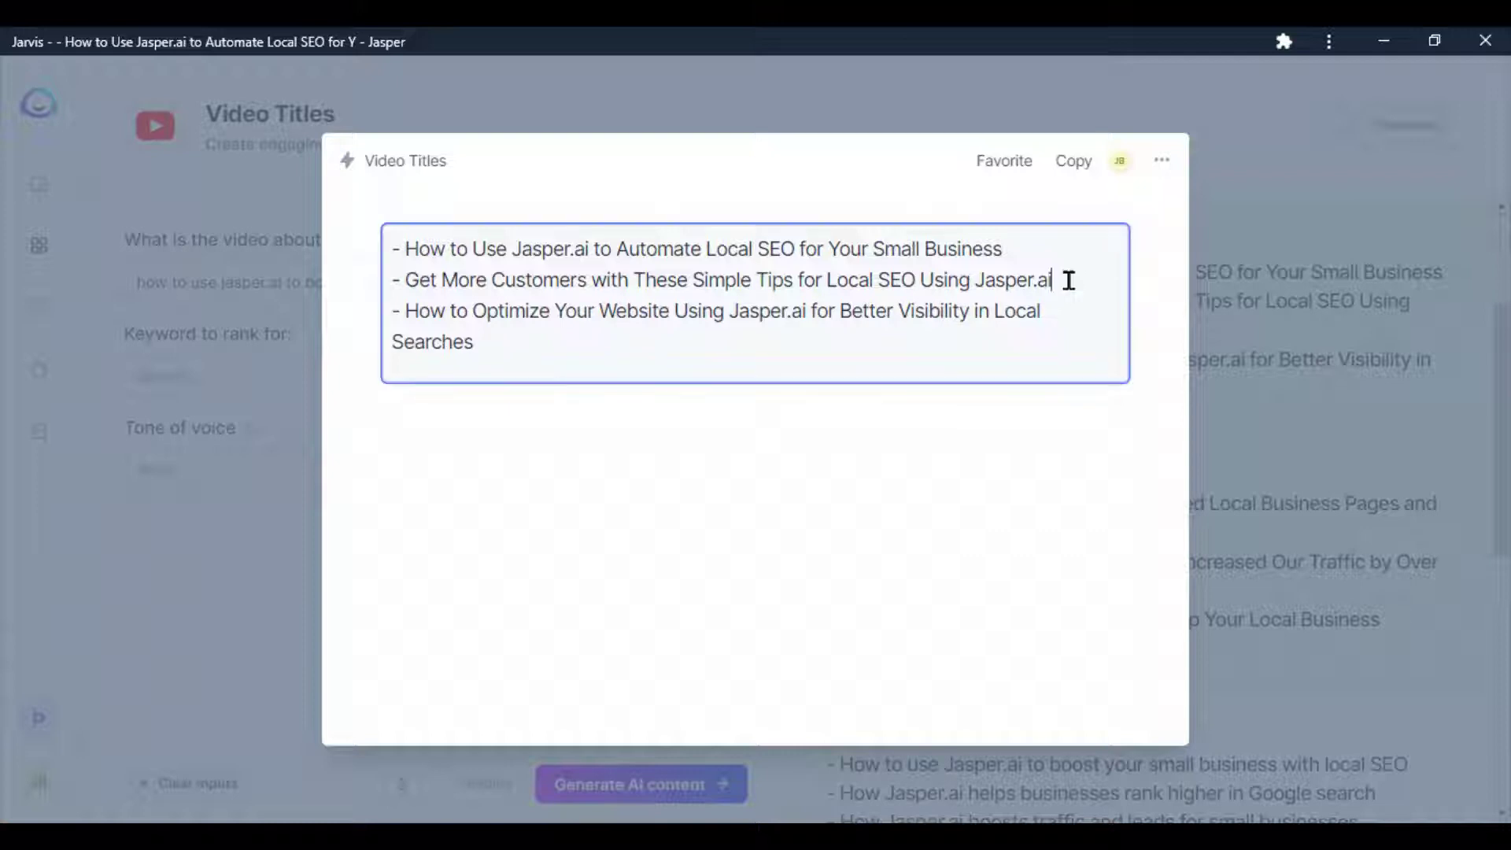
left_click(442, 283)
key("BackSpace")
key("BackSpace")
key("BackSpace")
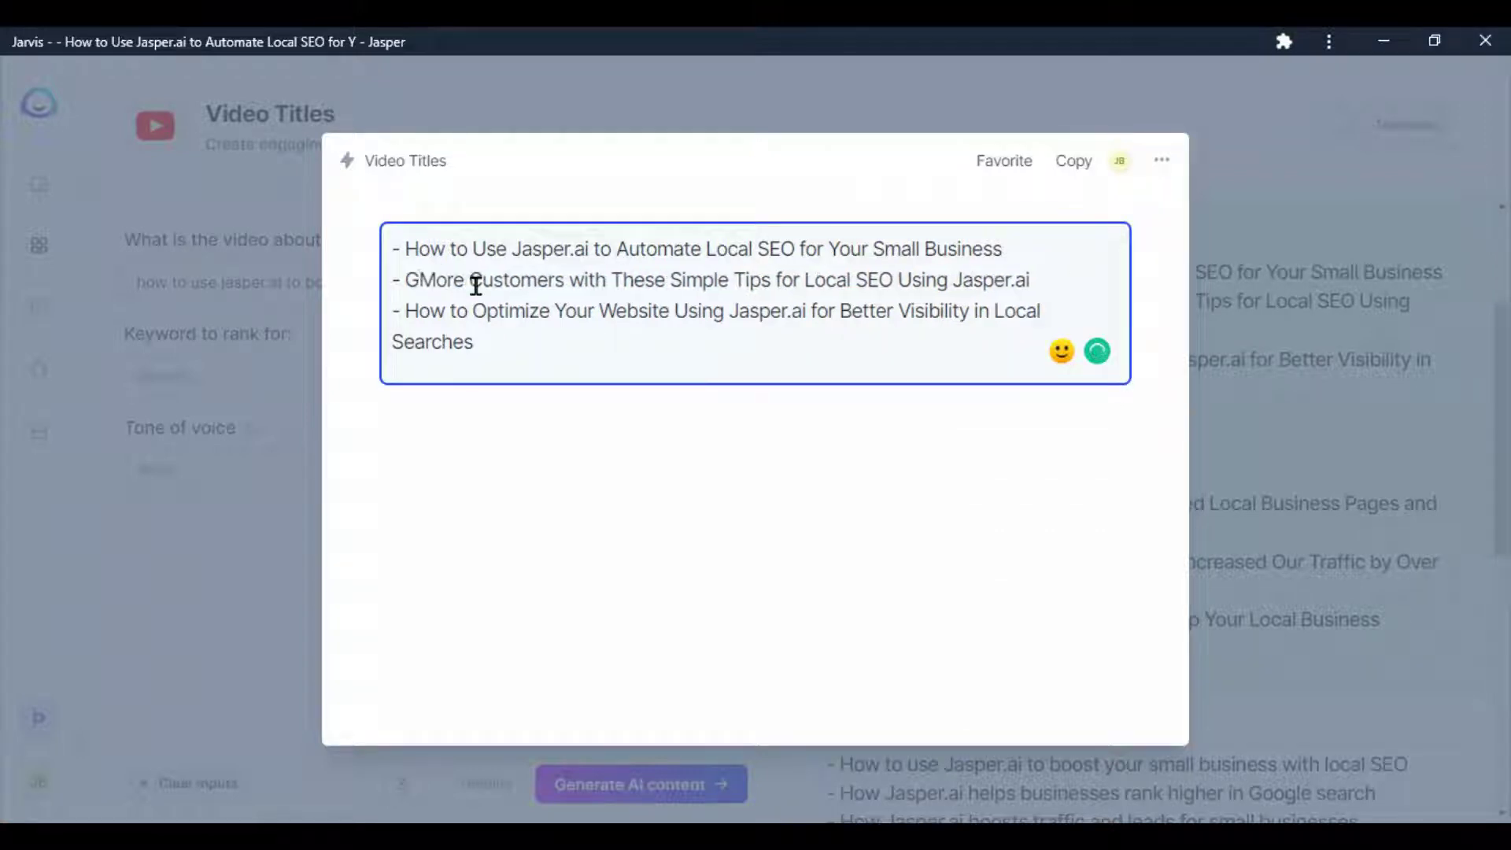
type("ain")
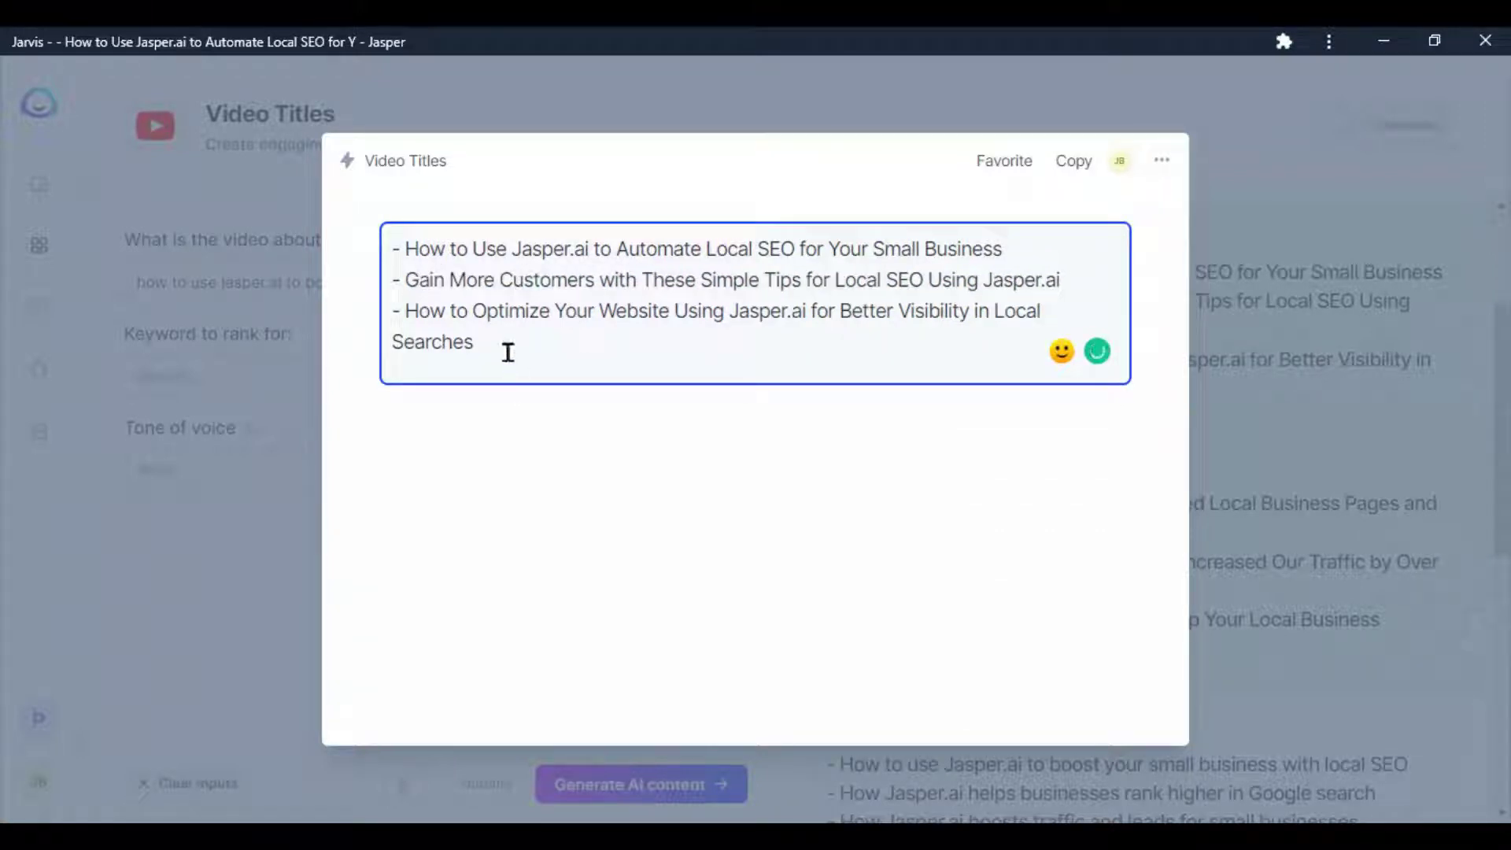
key("BackSpace")
key("BackSpace")
key("BackSpace")
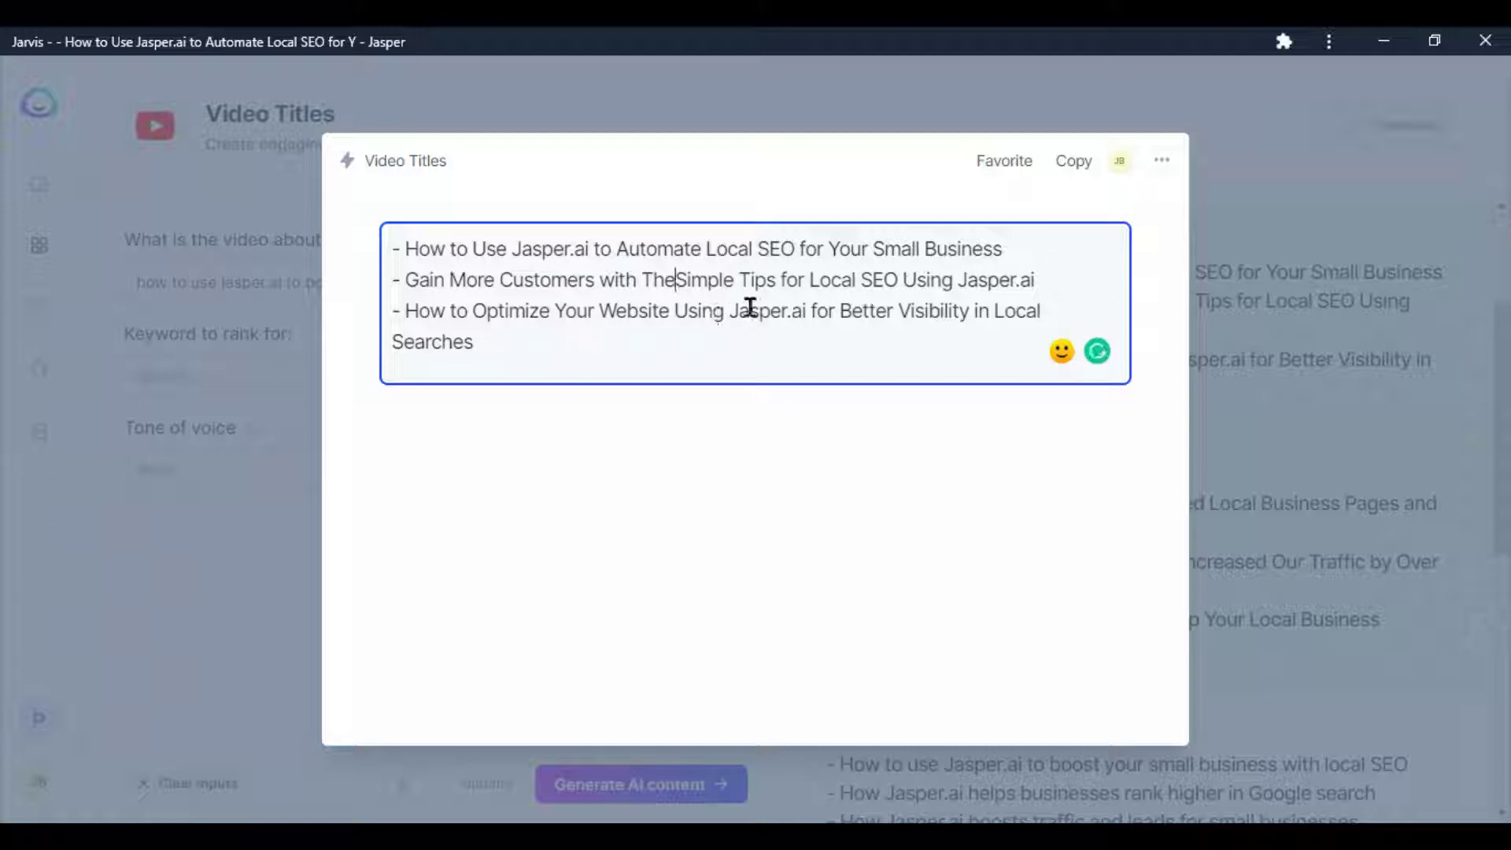
key("BackSpace")
key("BackSpace")
key("BackSpace")
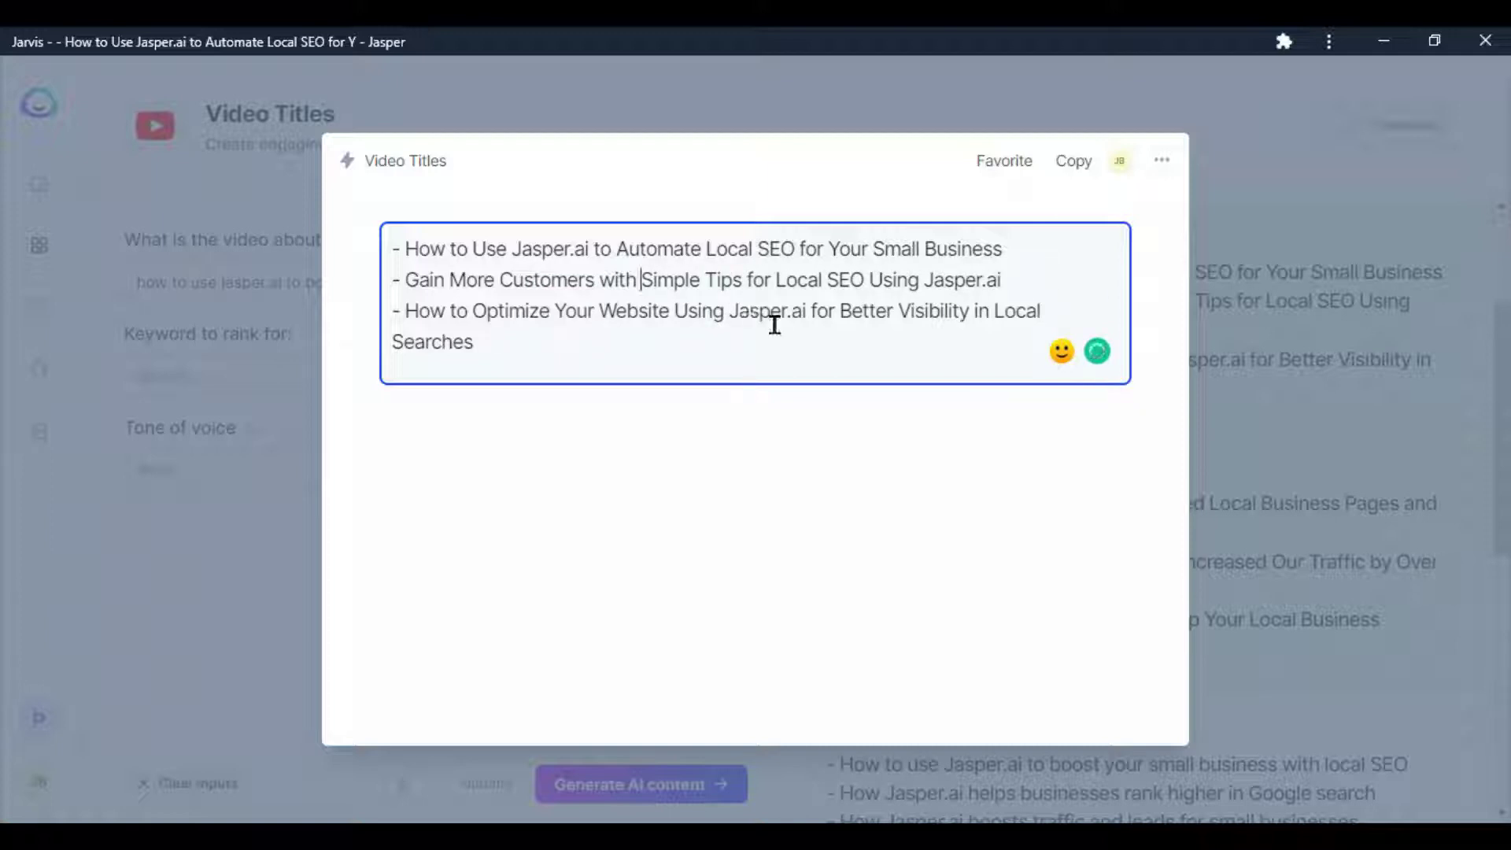
left_click_drag(1001, 280, 405, 279)
key("ctrl+c")
left_click(1335, 484)
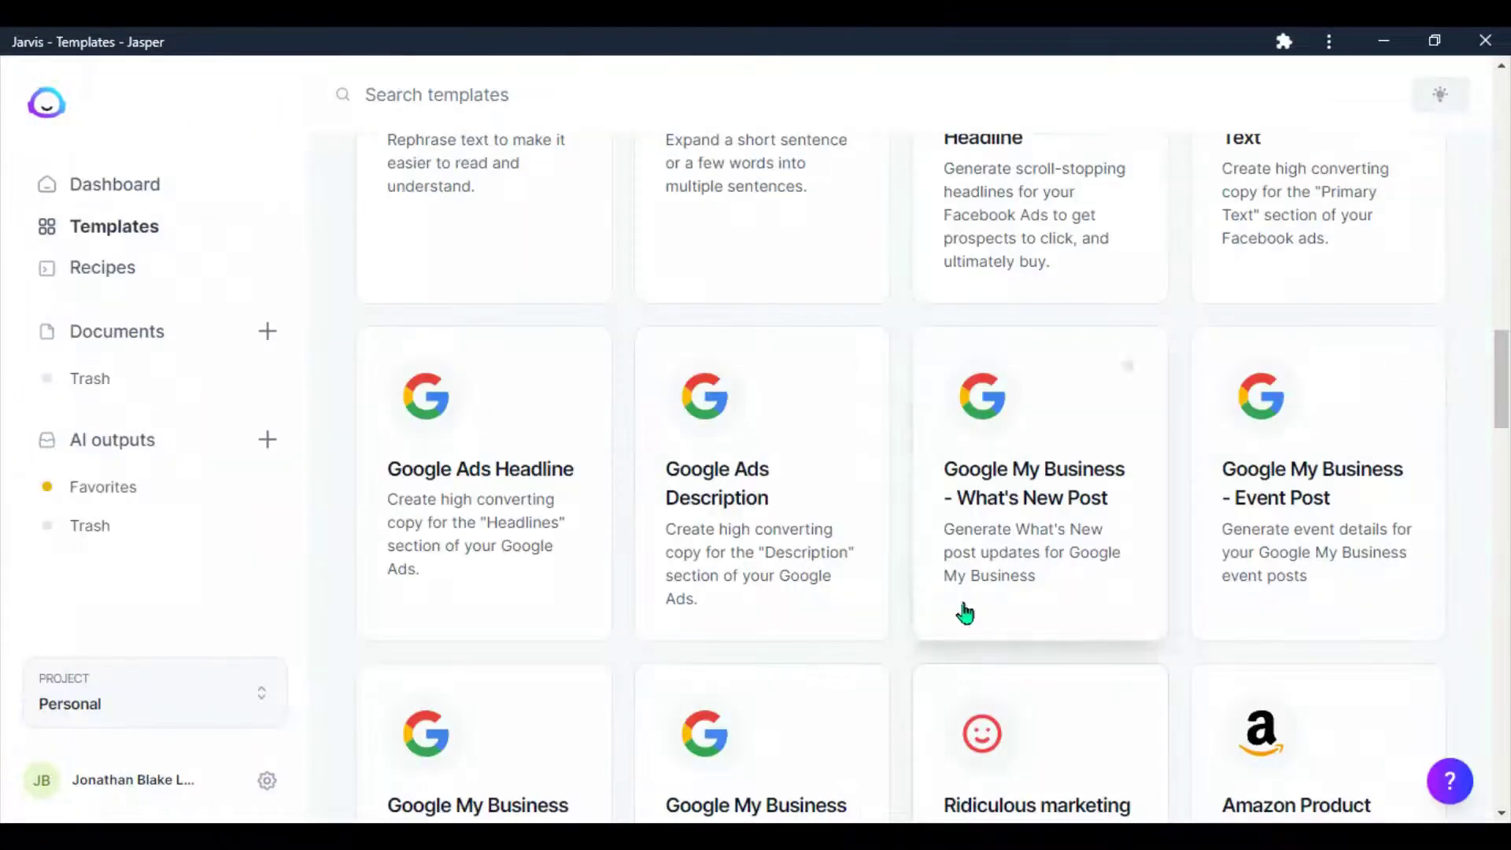
scroll(669, 472, "down", 1)
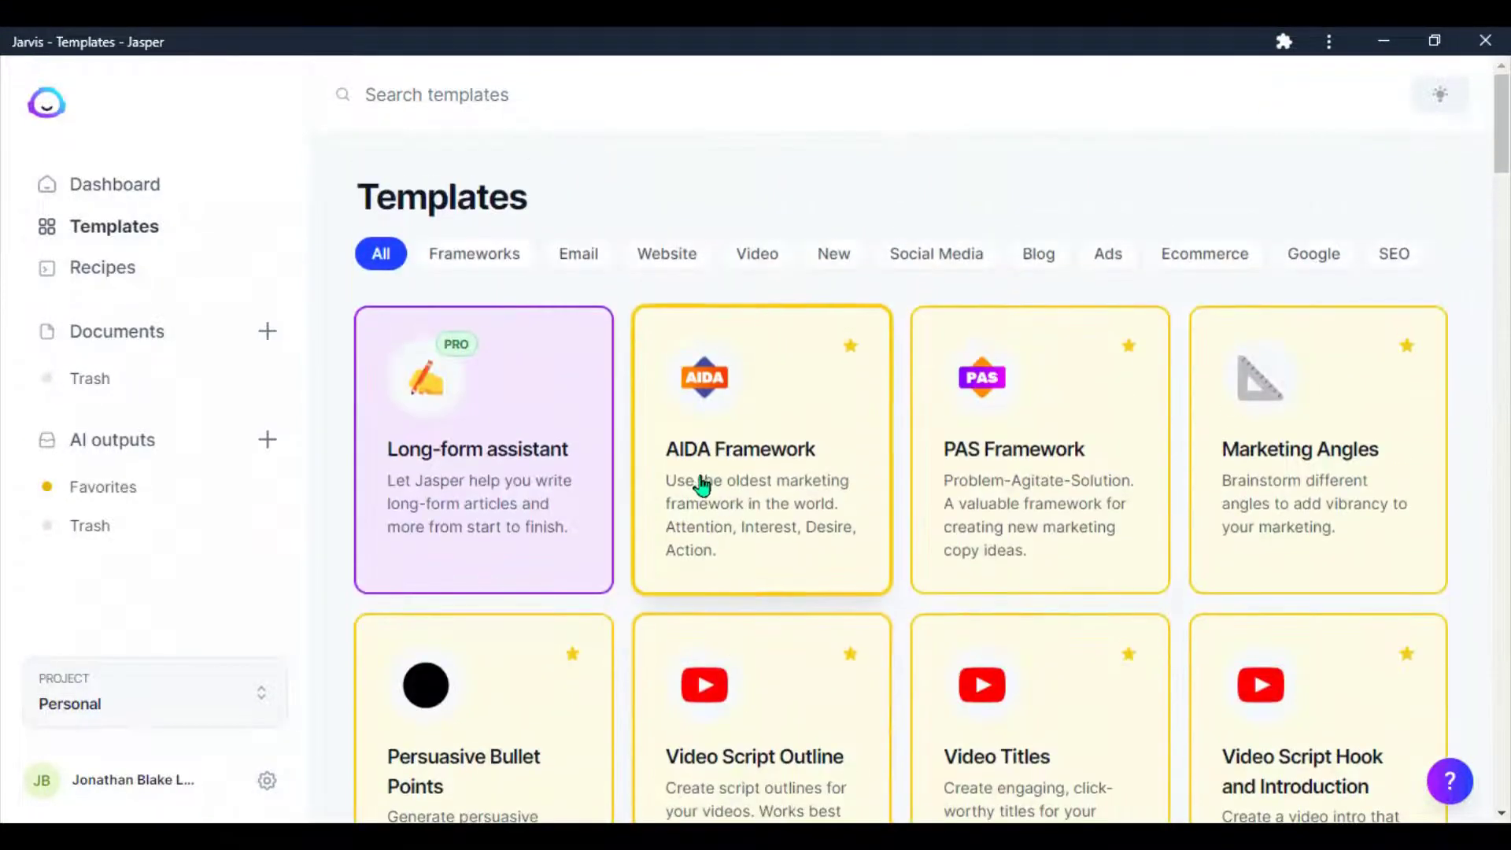
scroll(699, 483, "down", 2)
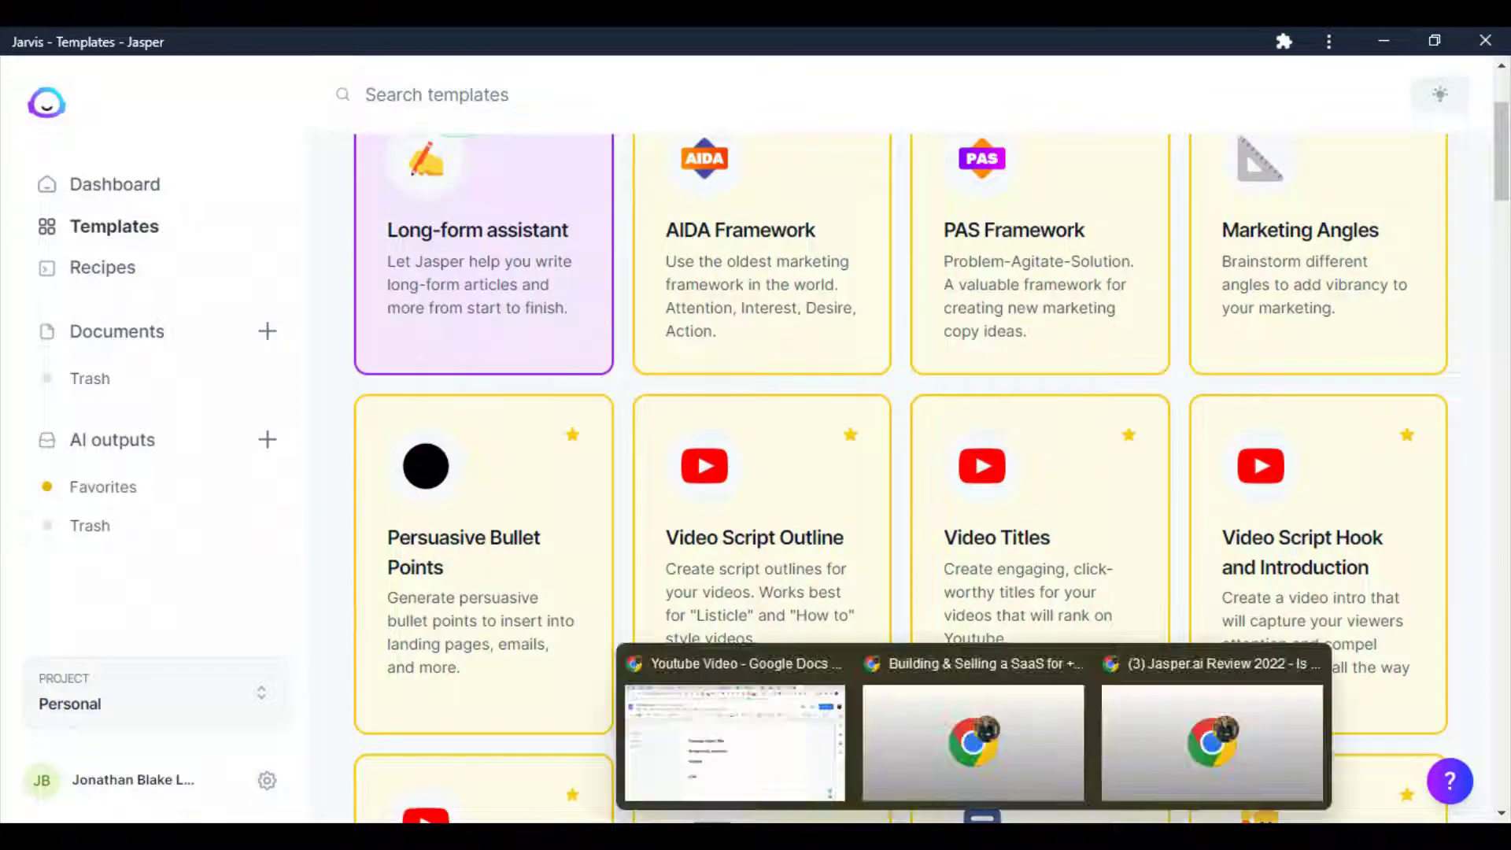
Paste the reworded title on a new line below the Youtube Video Title heading.
left_click(739, 738)
left_click(727, 404)
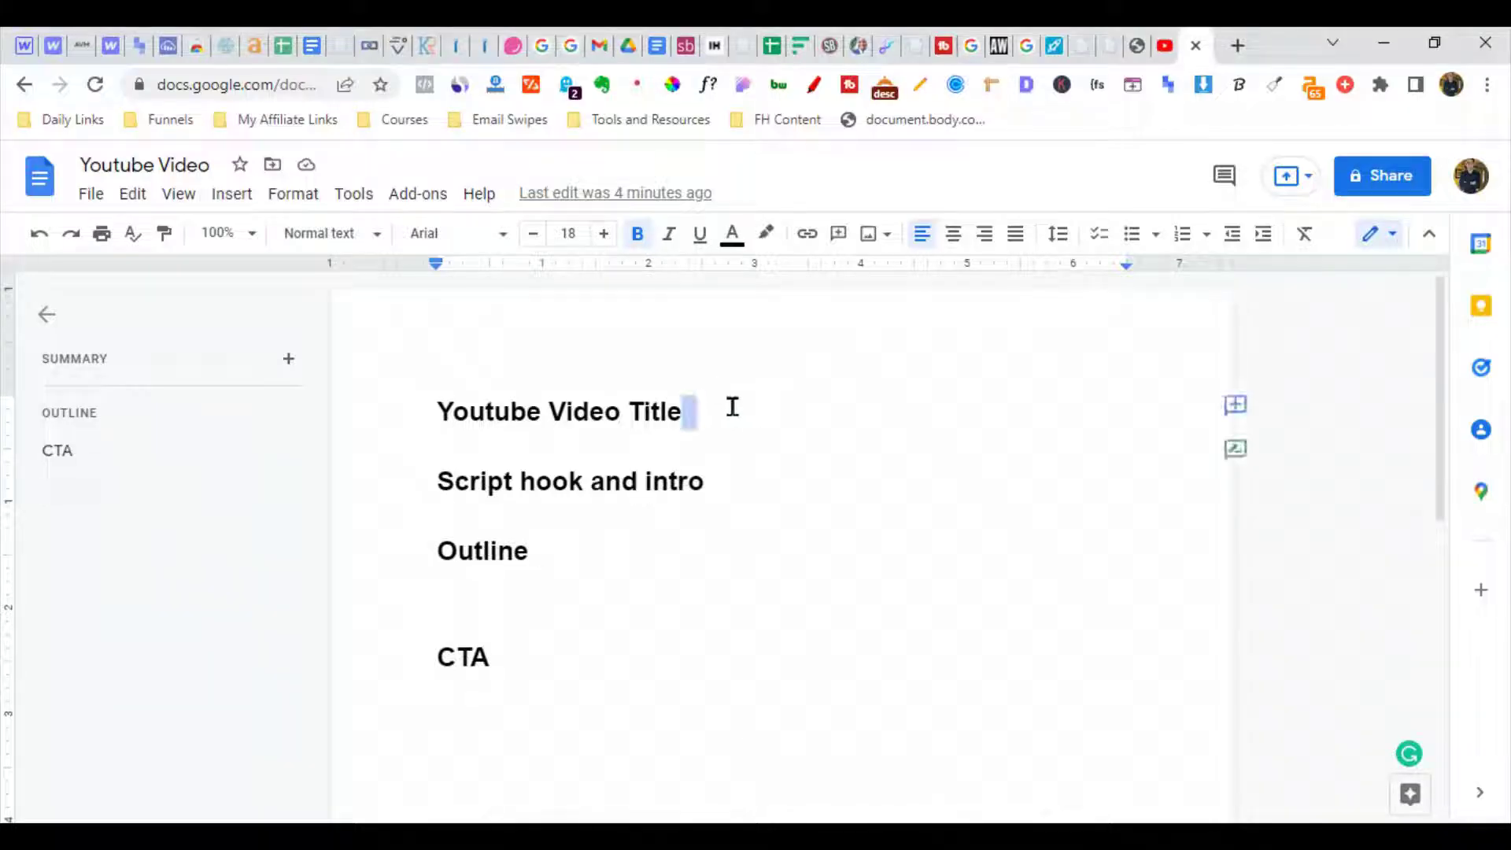
key("Return")
type("Gain More Customers with Simple Tips for Local SEO Using Jasper.ai(2022)")
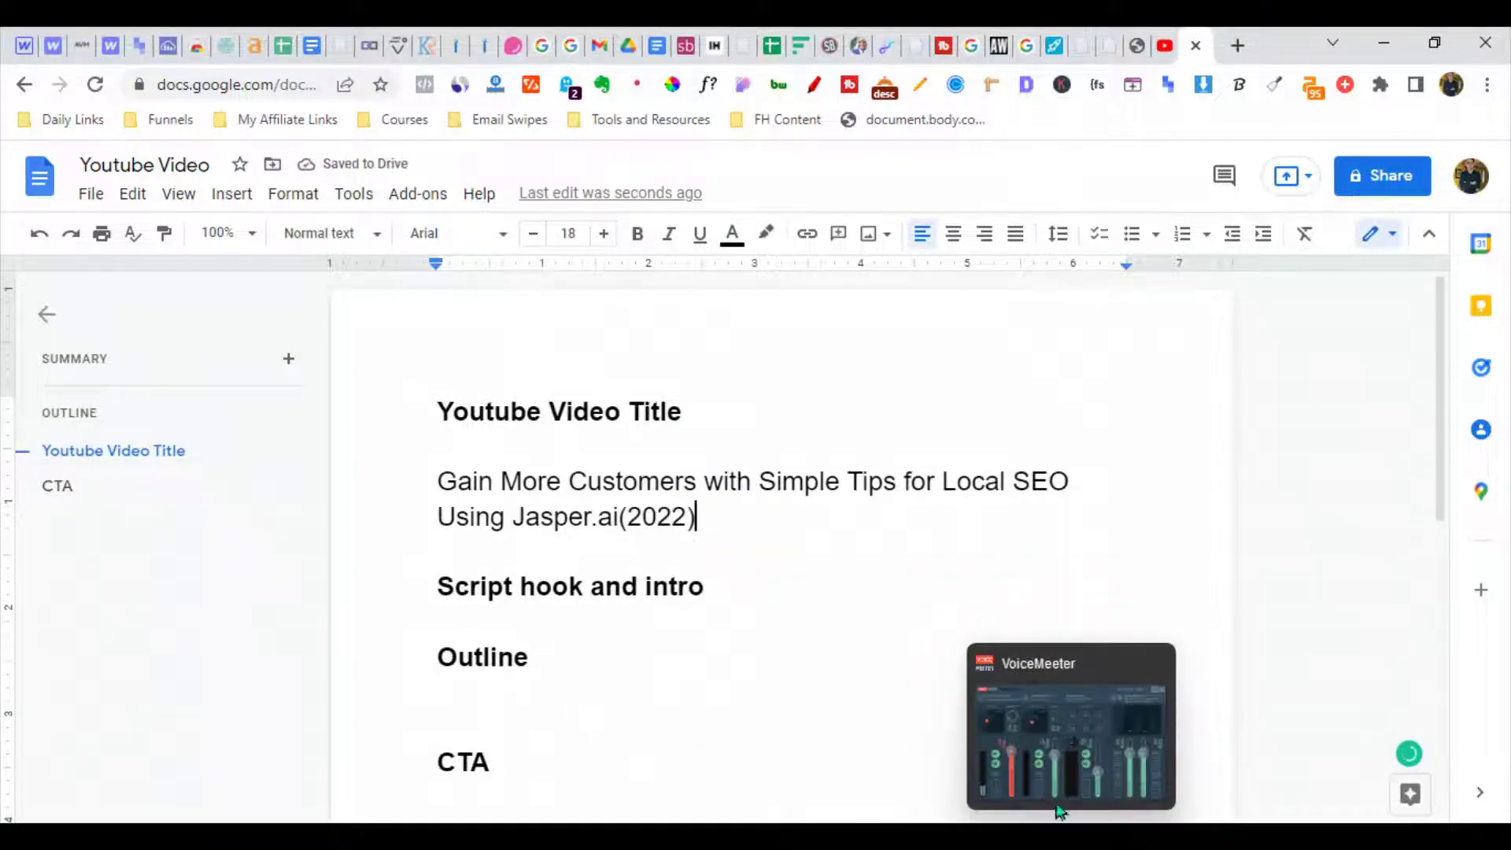
left_click(1063, 820)
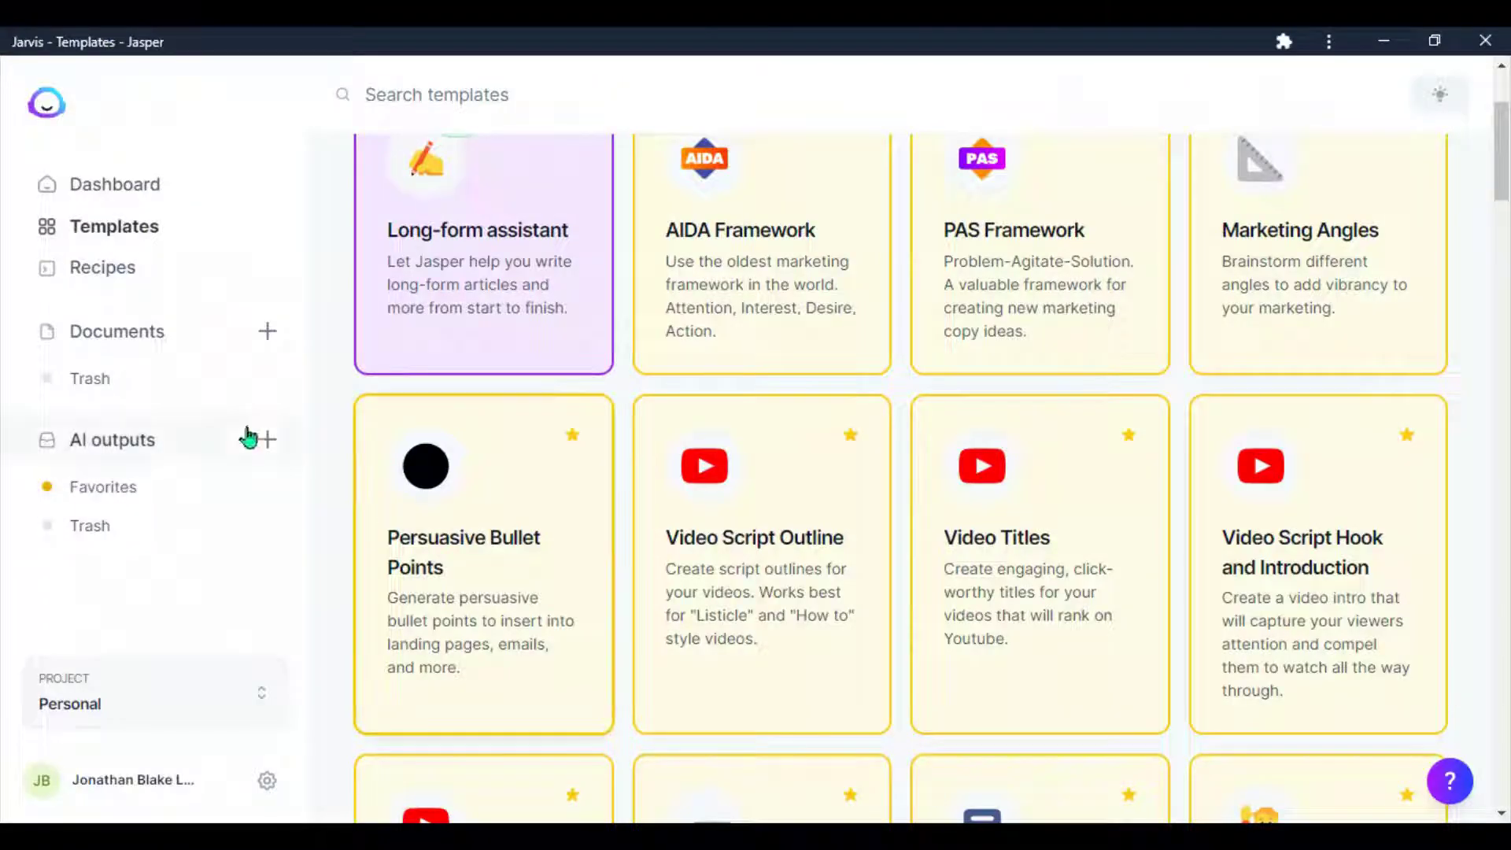
Put the 'Gain More Customers…' title into Video Script Hook and Introduction and generate drafts.
left_click(1315, 597)
left_click(428, 281)
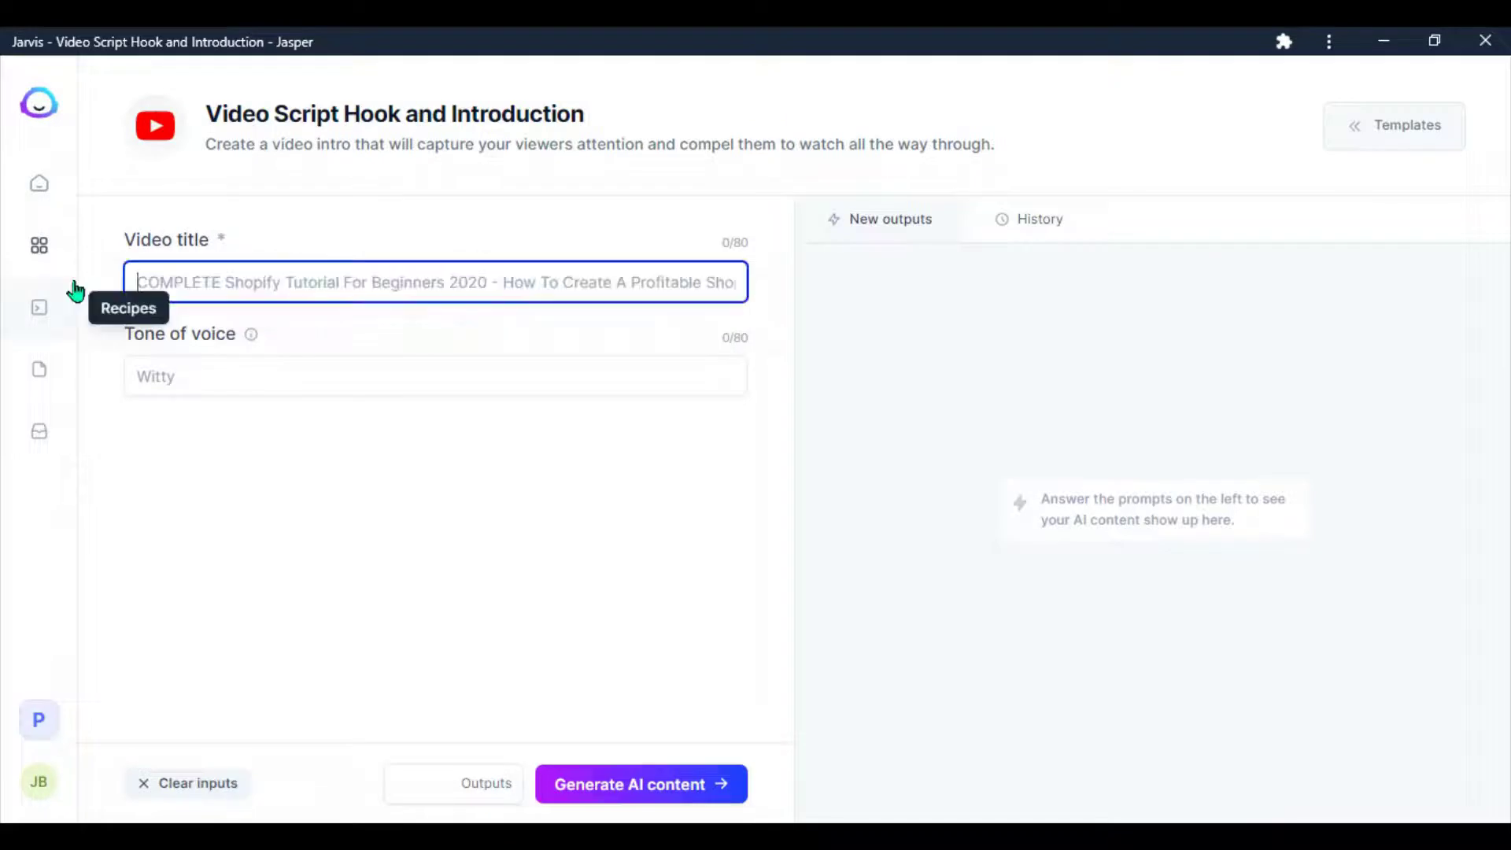
key("ctrl+a")
key("ctrl+v")
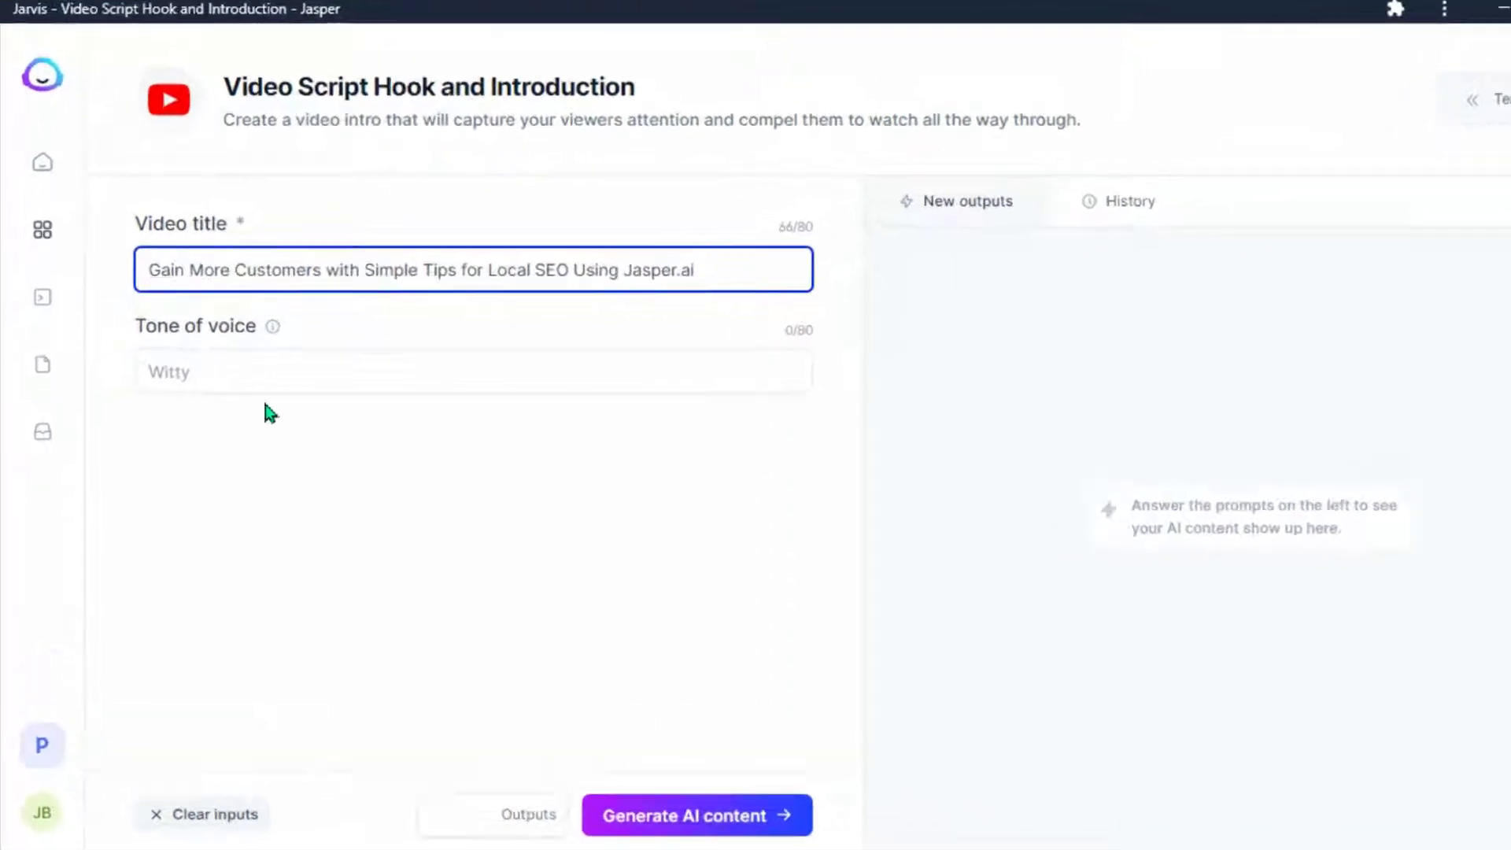
left_click(769, 840)
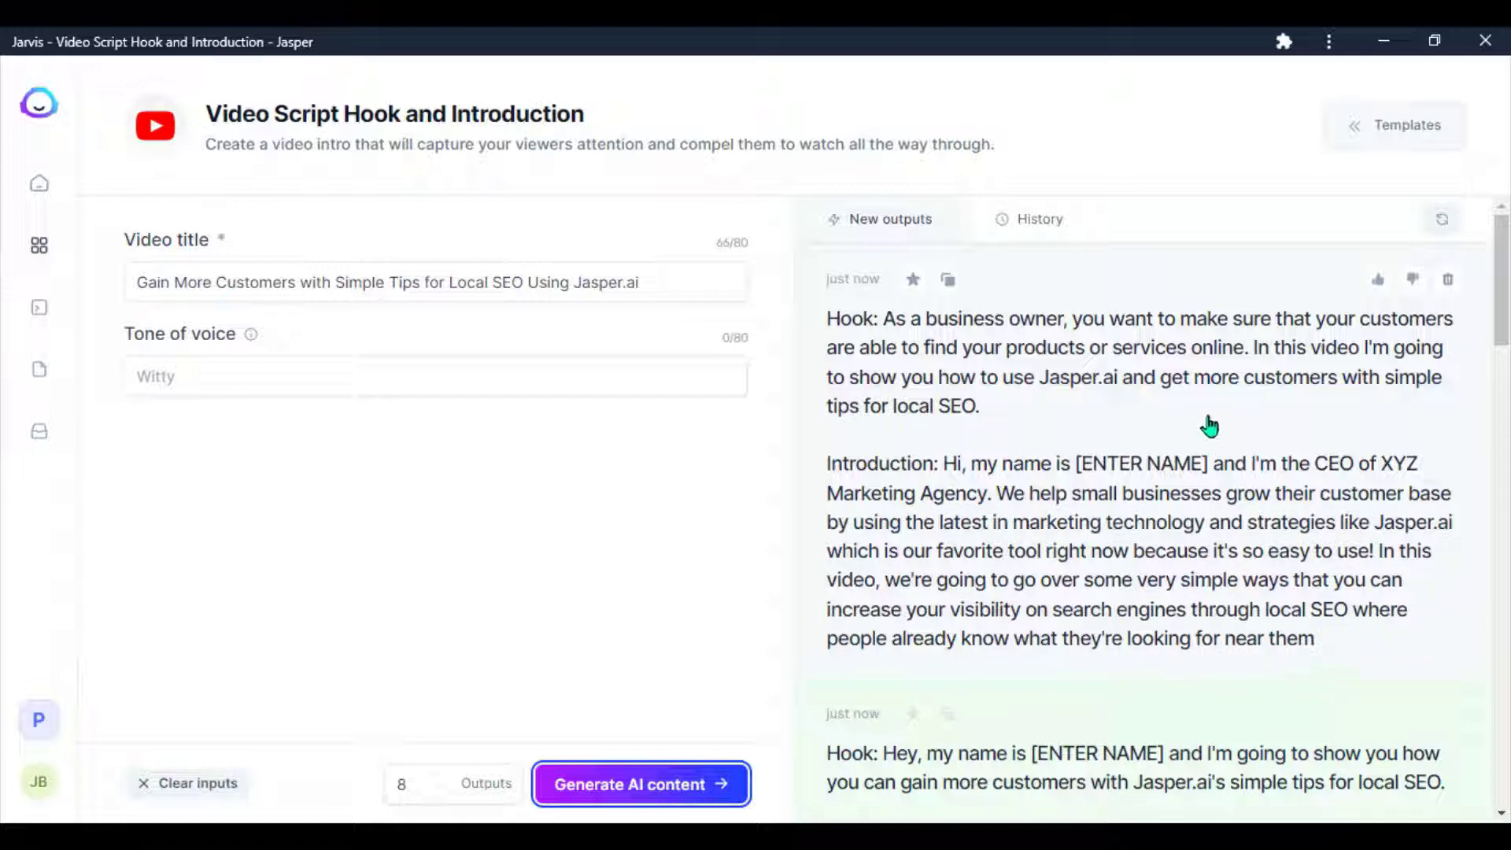
scroll(1209, 425, "down", 2)
scroll(1103, 422, "up", 2)
scroll(1036, 568, "down", 3)
Review the second draft and the 'Ever wanted to get more customers' draft in full.
left_click(1097, 574)
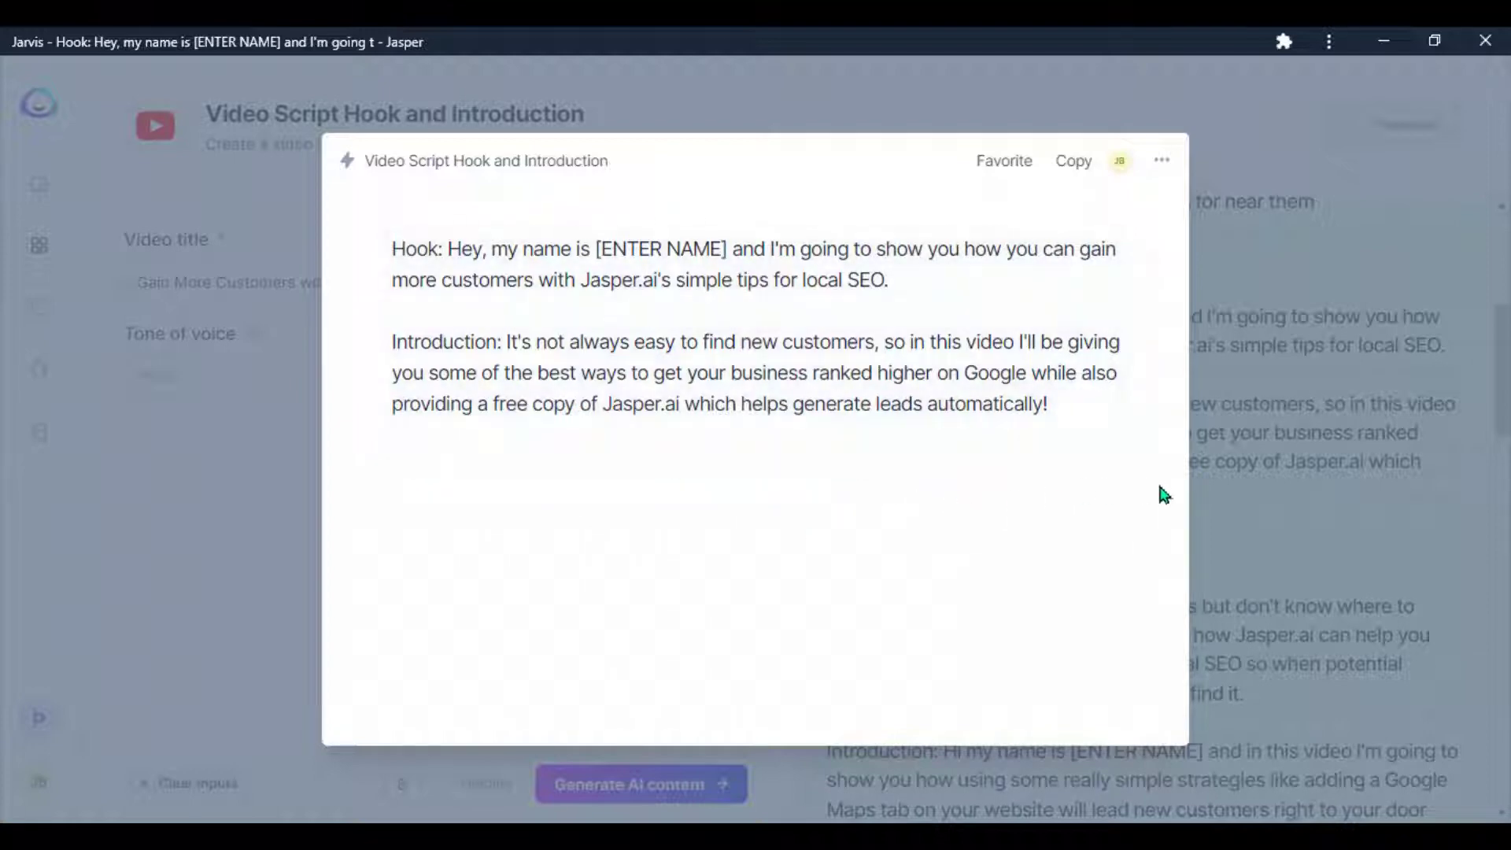
left_click(1347, 481)
scroll(1194, 476, "down", 2)
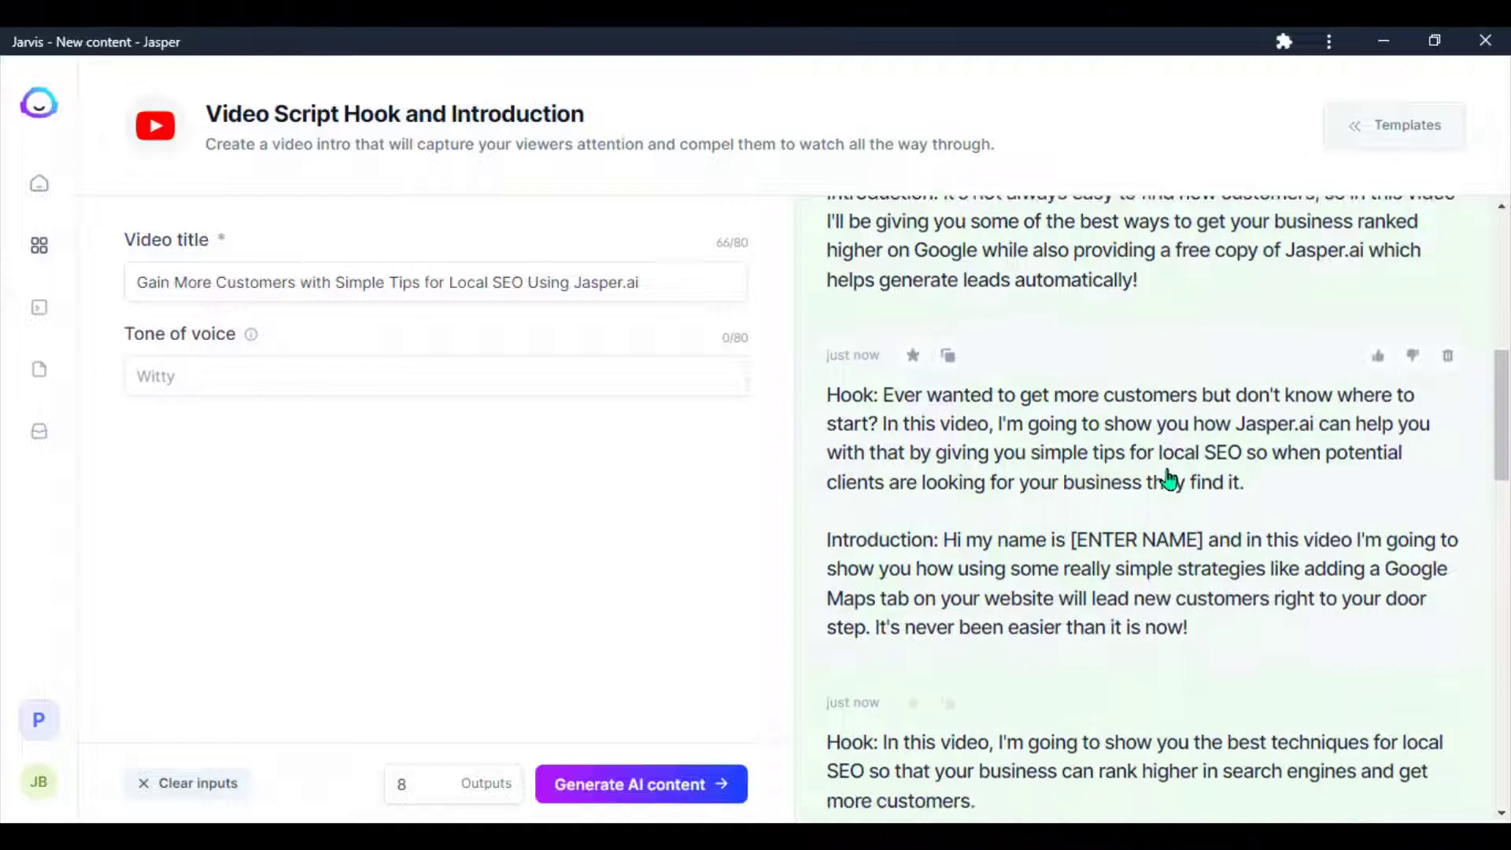
scroll(1170, 482, "down", 1)
left_click(1177, 490)
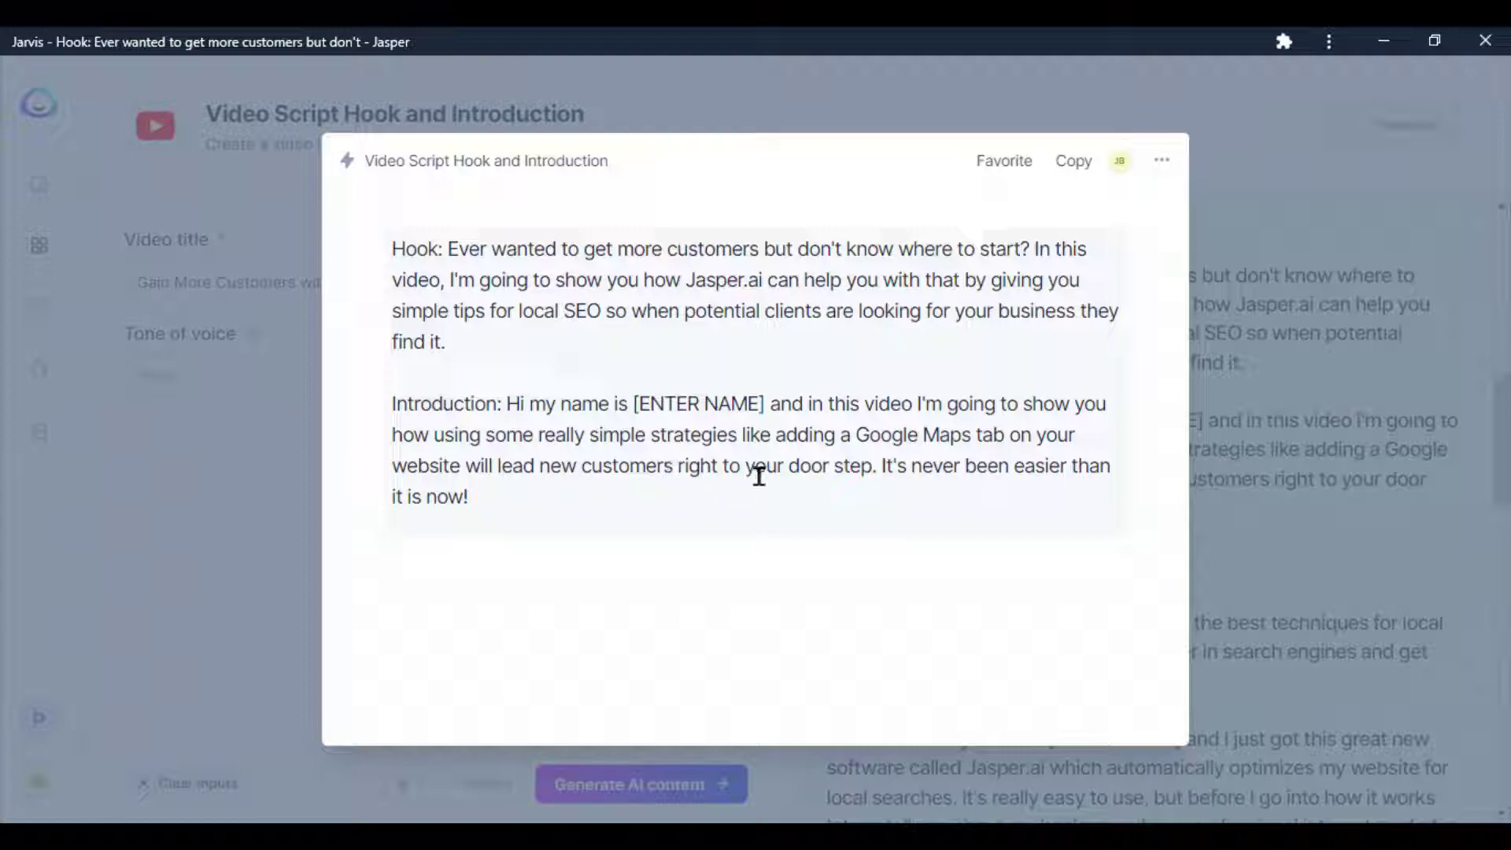
left_click(1362, 422)
scroll(1097, 540, "down", 5)
scroll(1086, 472, "down", 3)
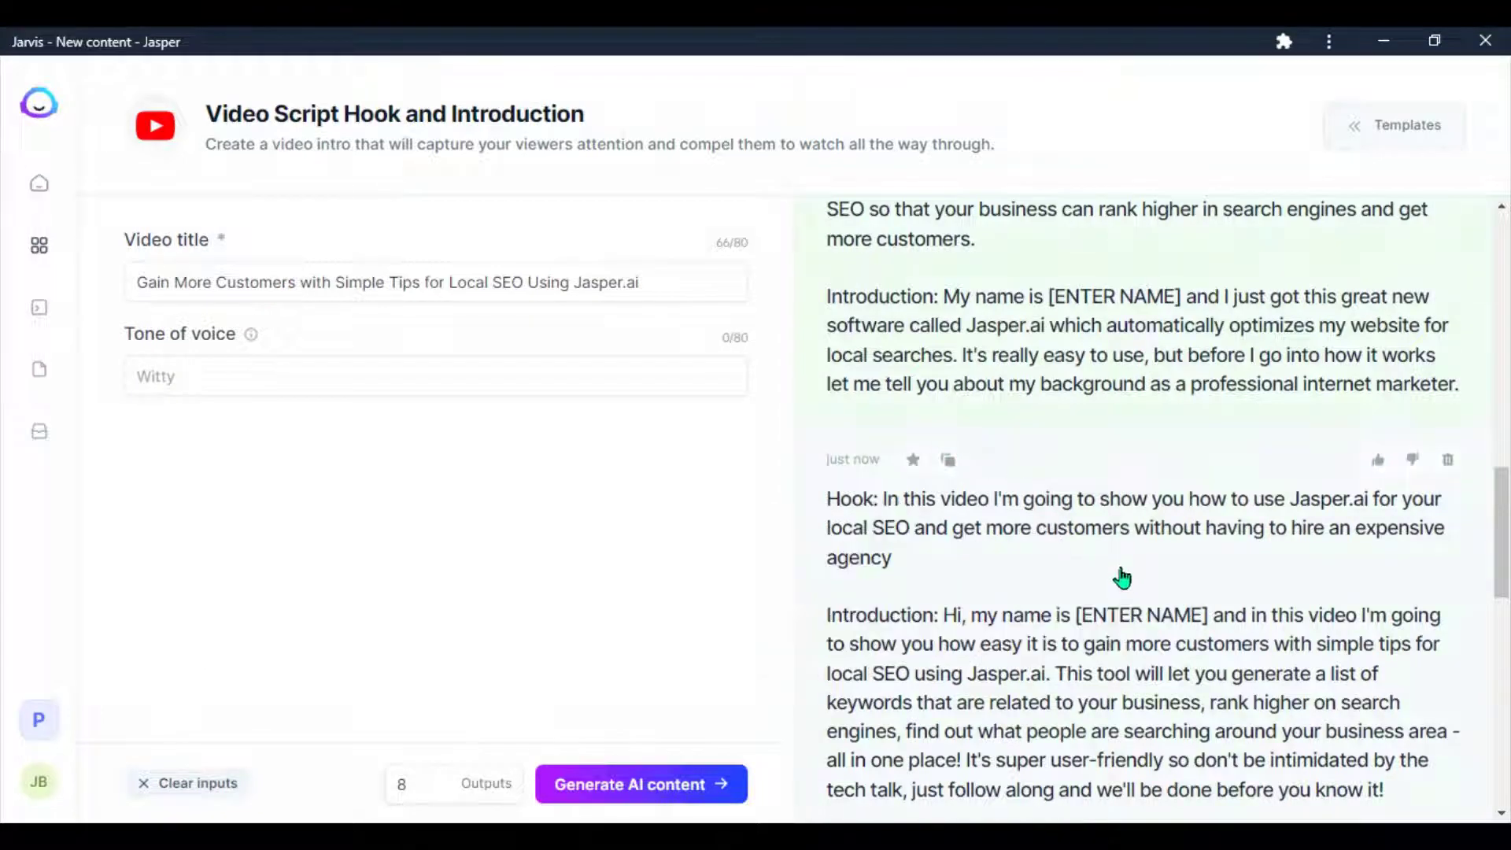
scroll(1039, 526, "up", 3)
scroll(1075, 501, "up", 3)
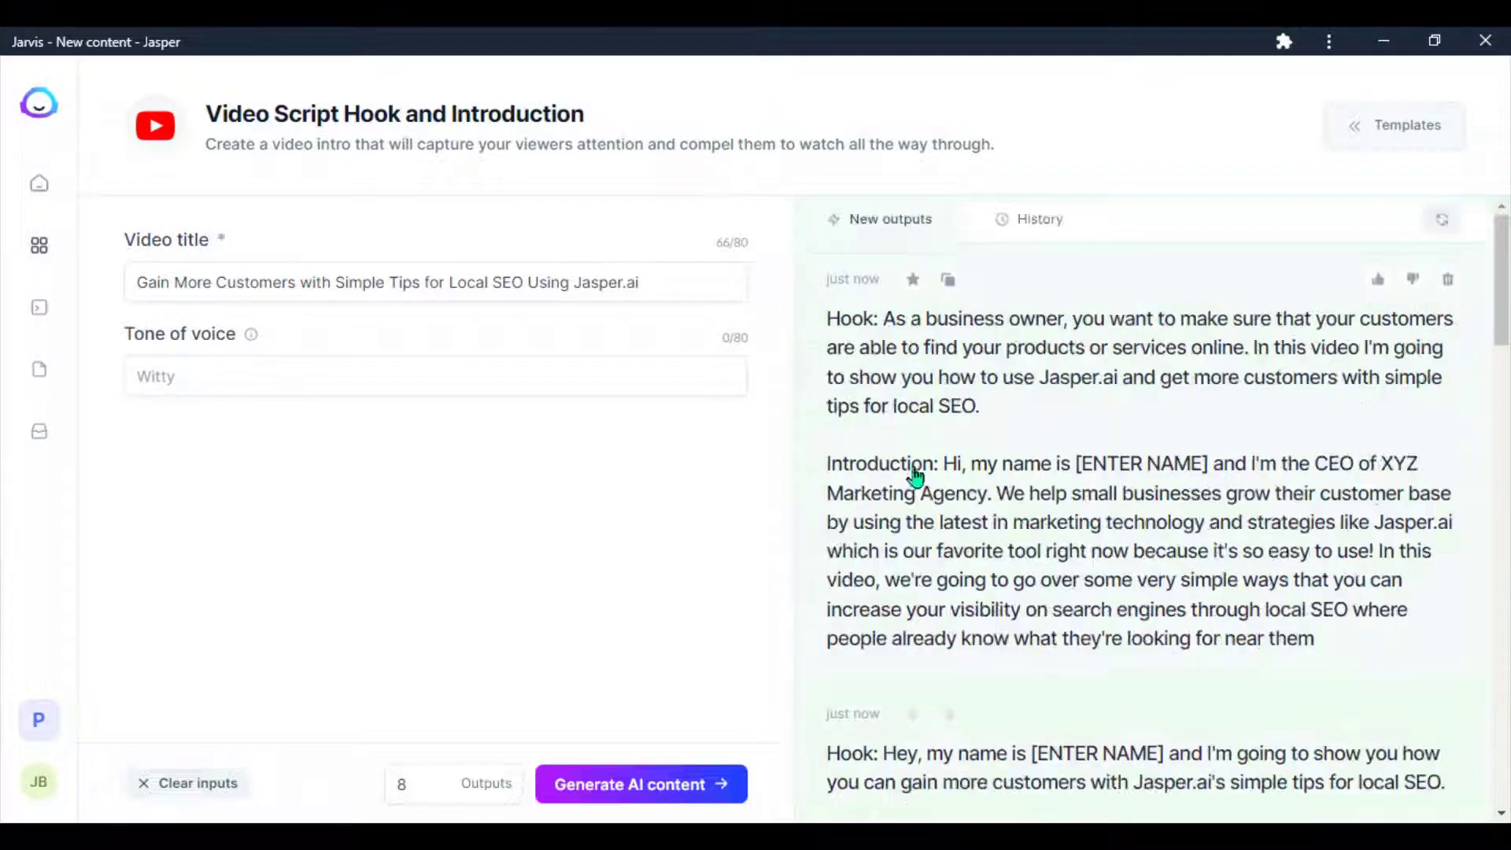
Paste the 'As a business owner' intro below Script hook and intro, then select the title line.
left_click(915, 476)
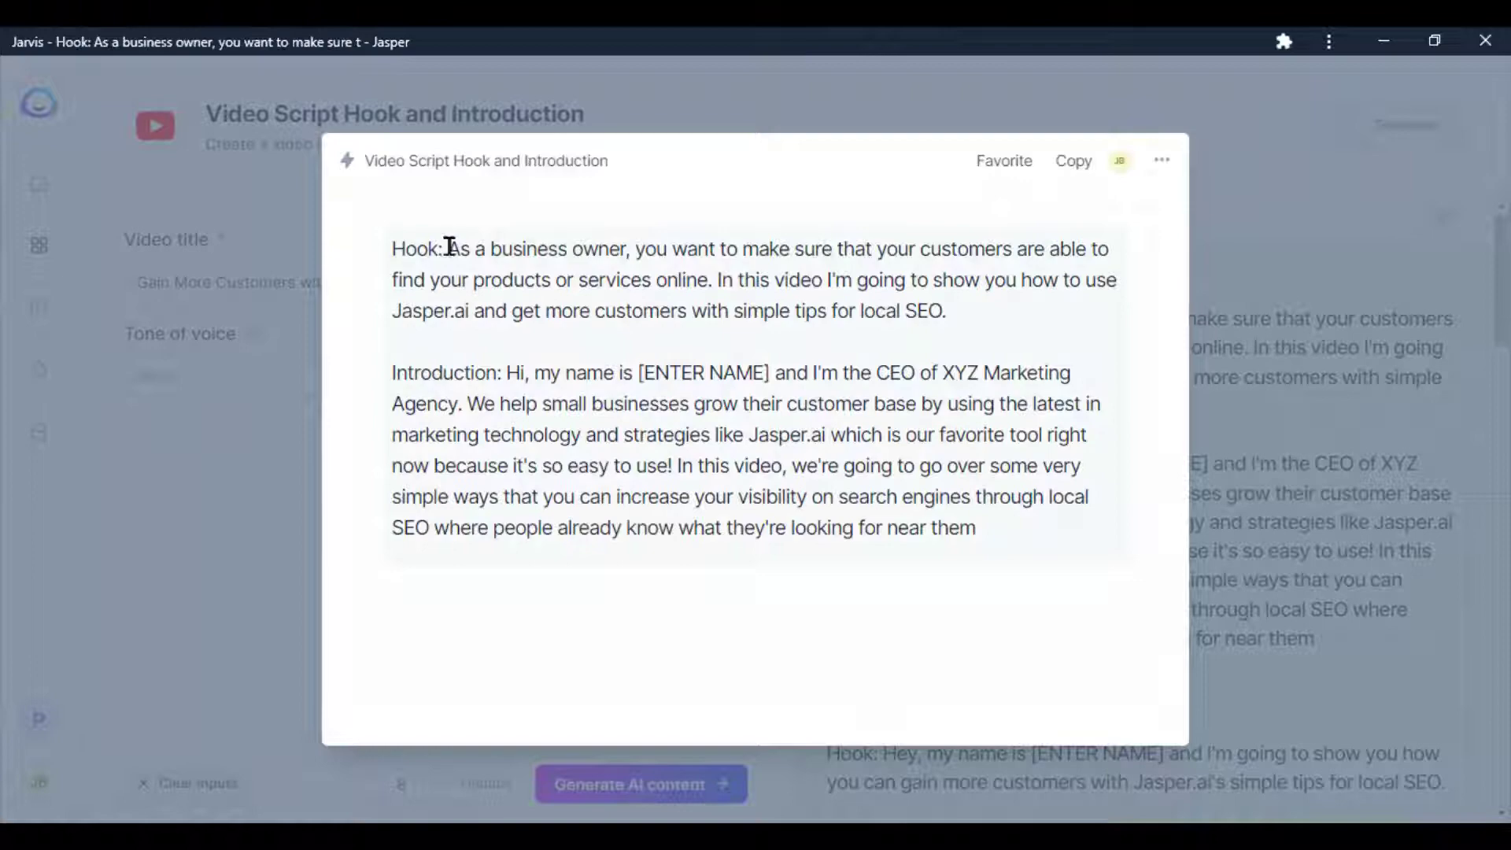
left_click_drag(446, 250, 1123, 587)
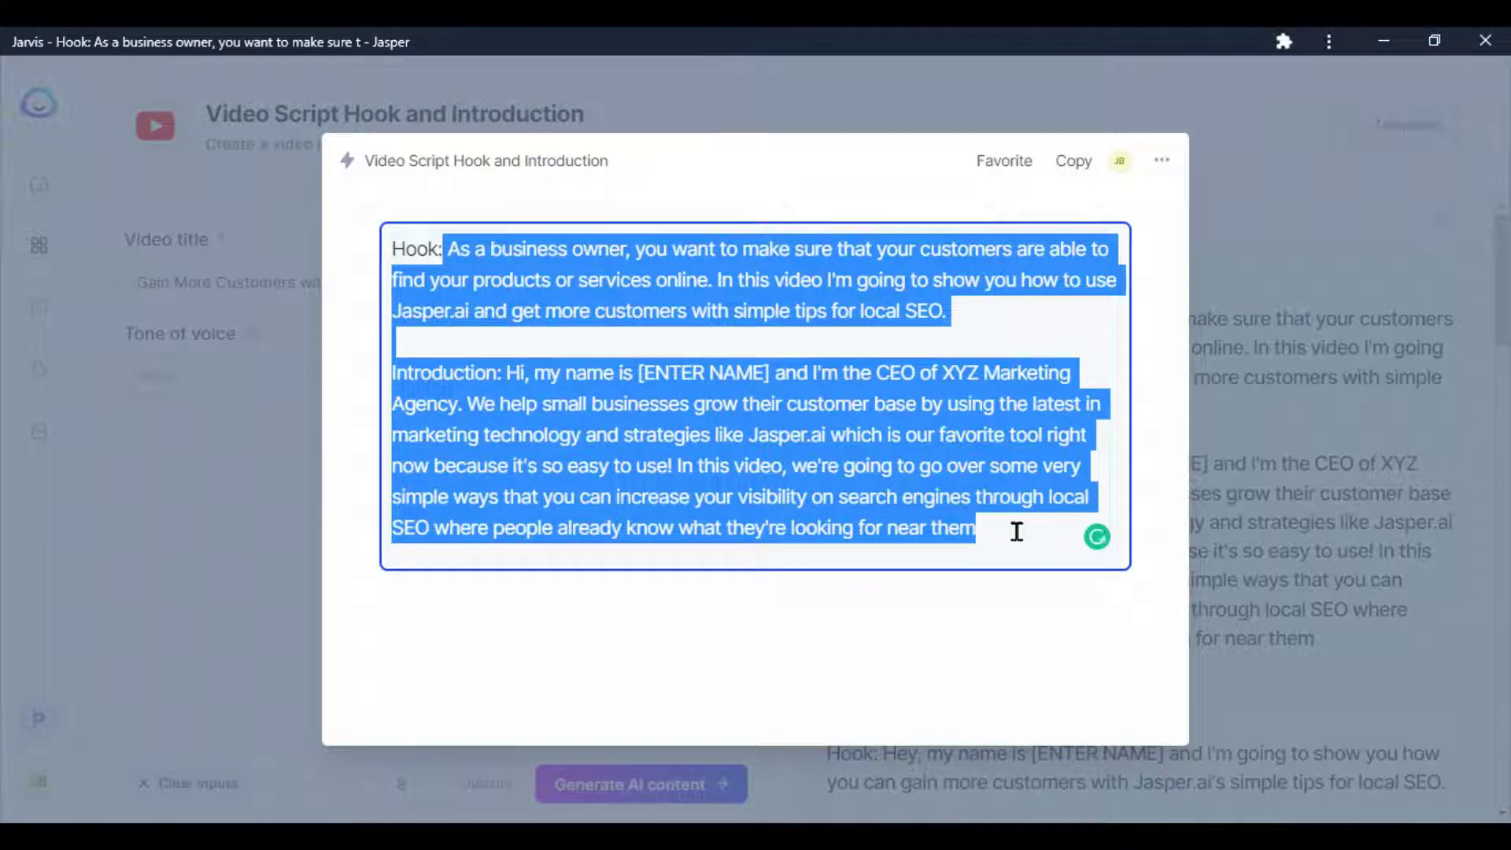
key("ctrl+c")
left_click(725, 742)
left_click(748, 587)
key("Return")
key("ctrl+v")
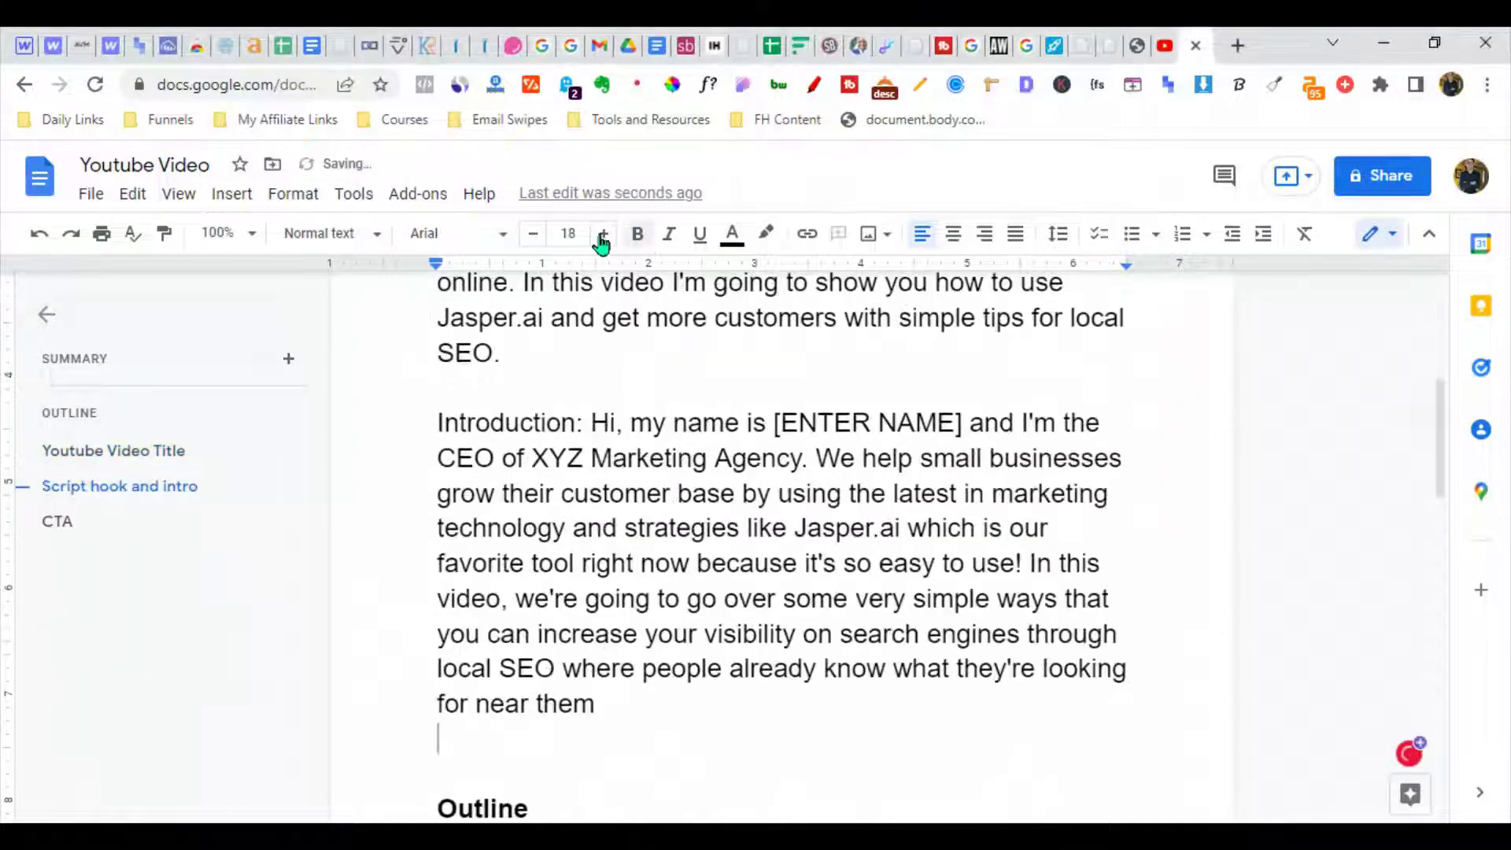
scroll(655, 615, "down", 1)
scroll(655, 615, "up", 5)
left_click_drag(699, 517, 436, 482)
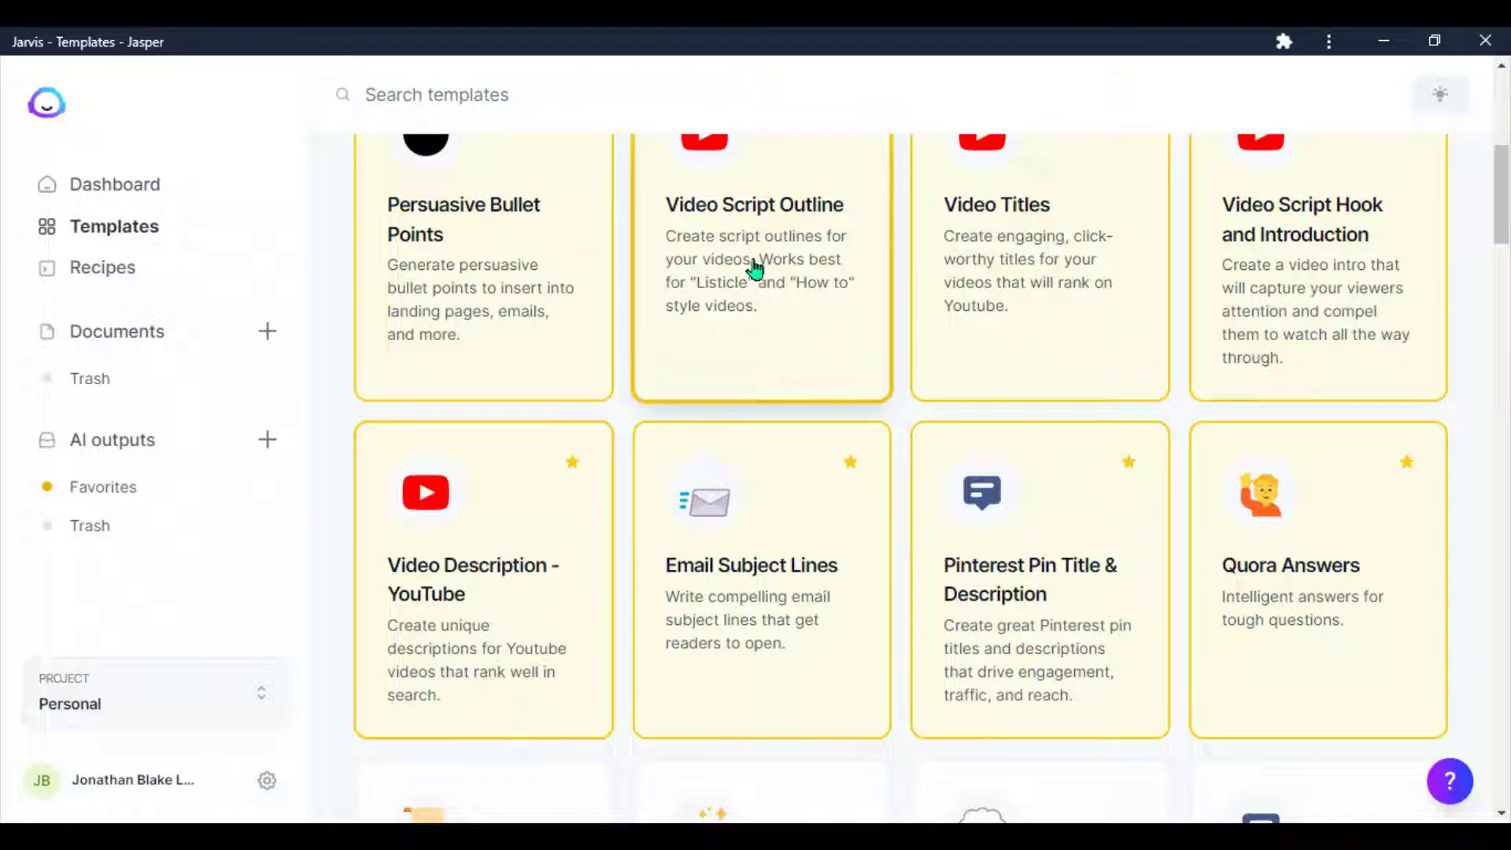
Paste the copied title into the Video Script Outline template and generate outline drafts.
left_click(756, 269)
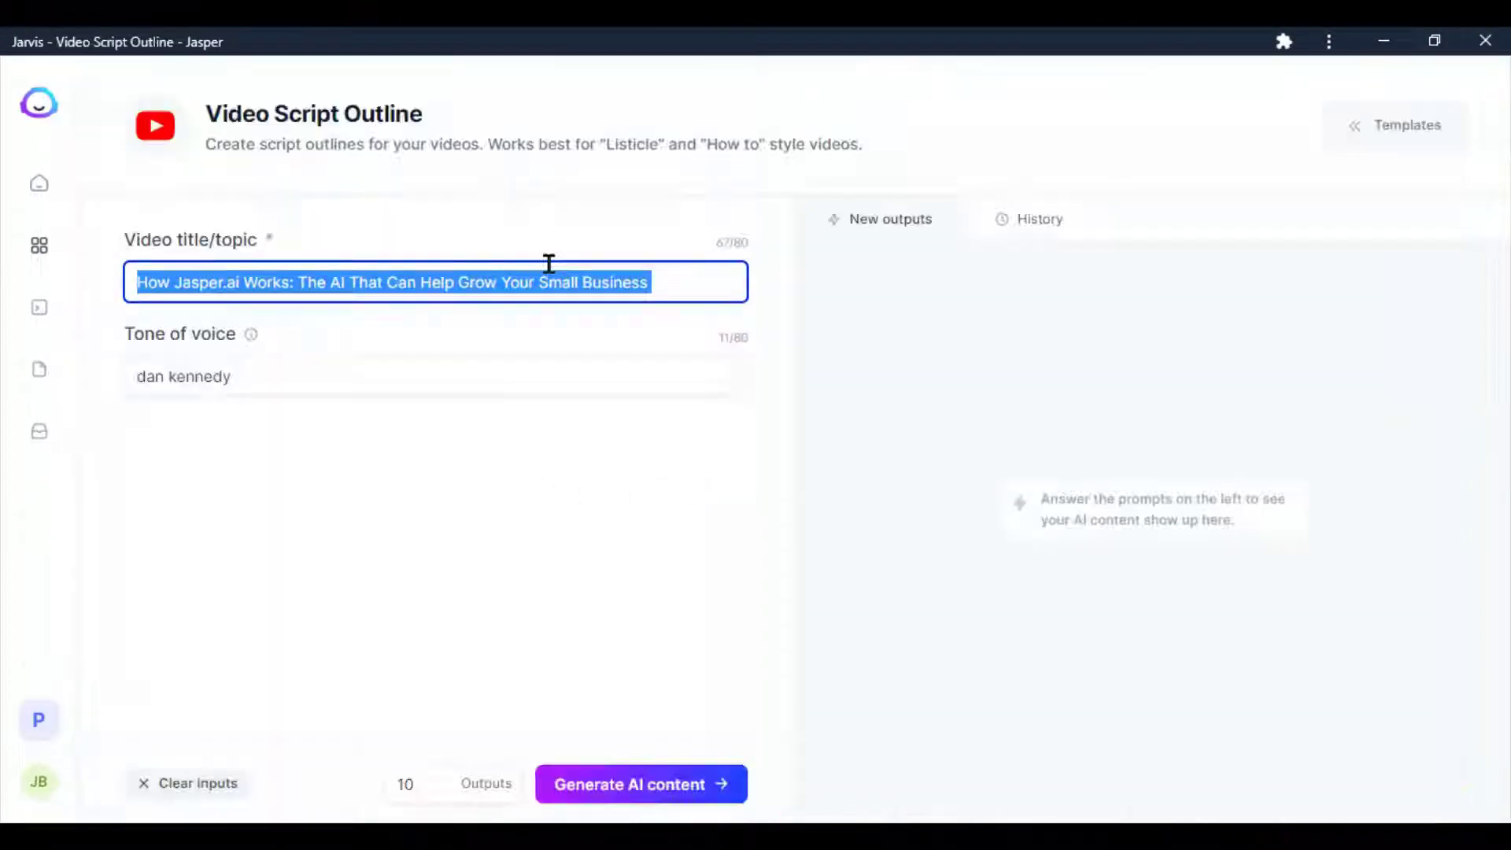
key("ctrl+v")
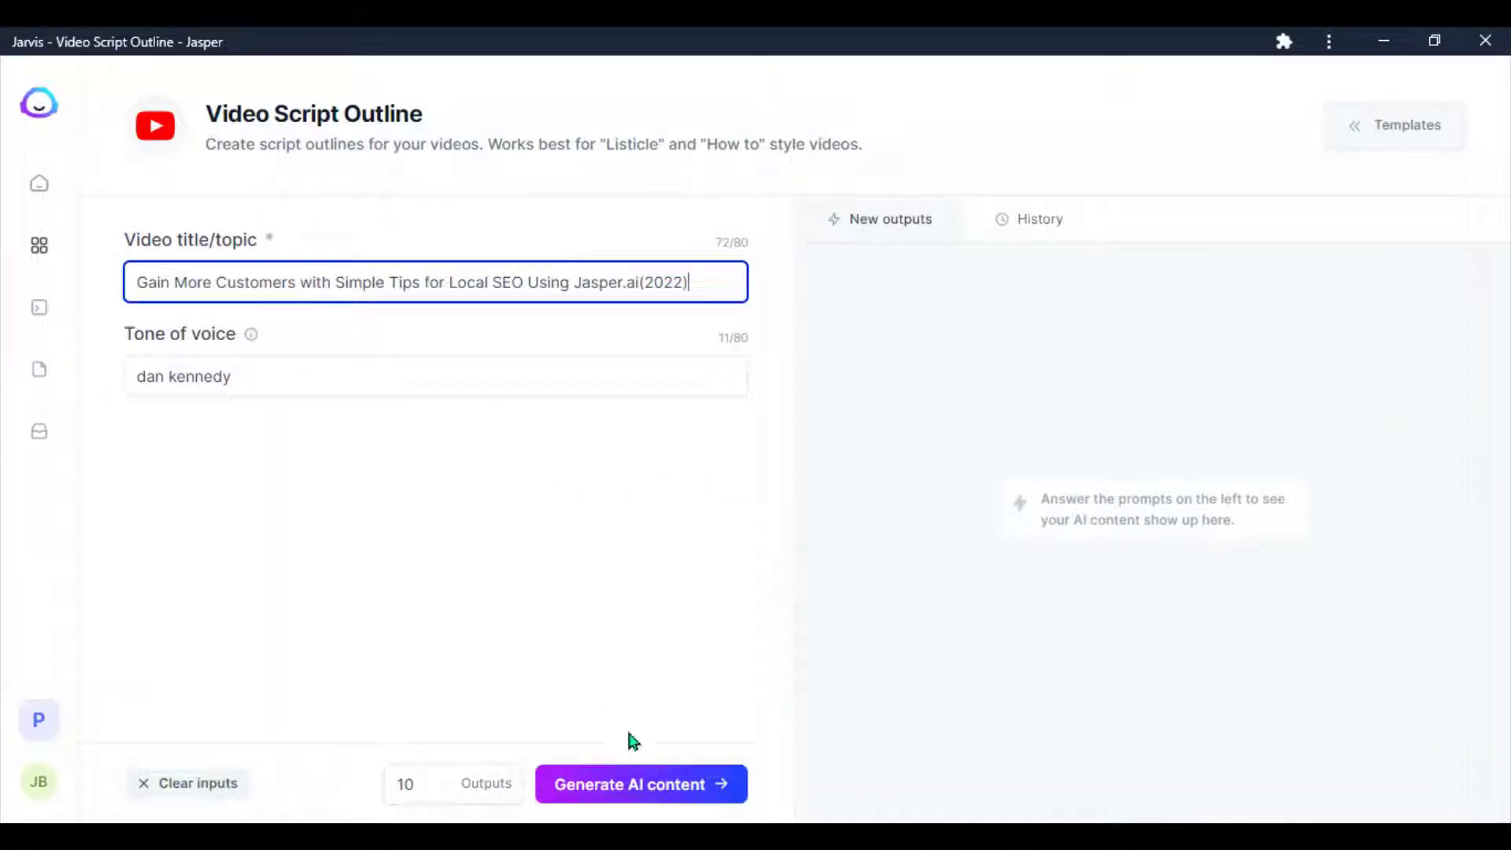
left_click(630, 783)
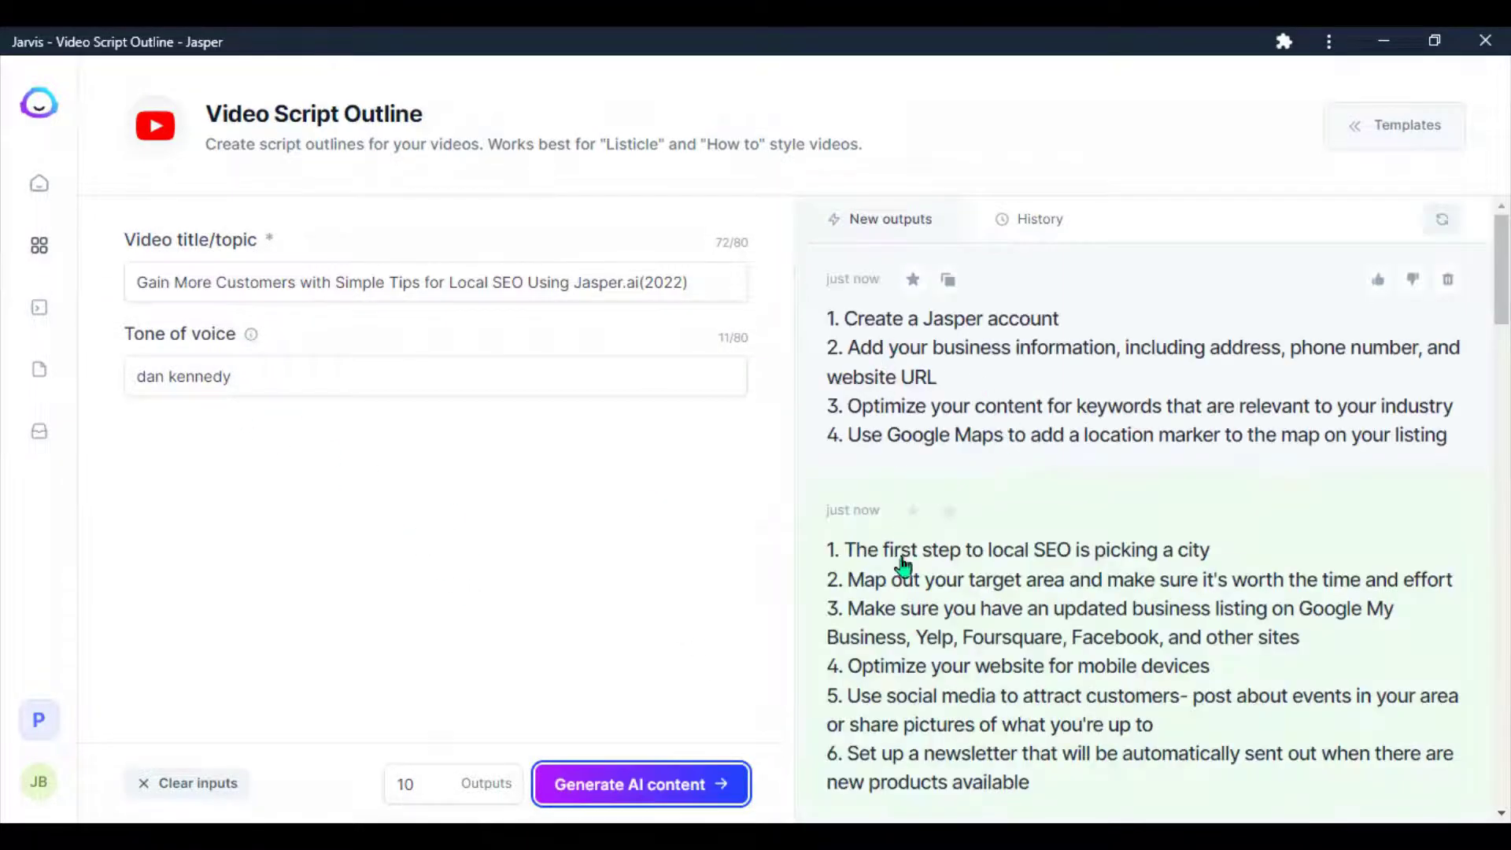
mouse_move(1133, 379)
scroll(1146, 467, "down", 2)
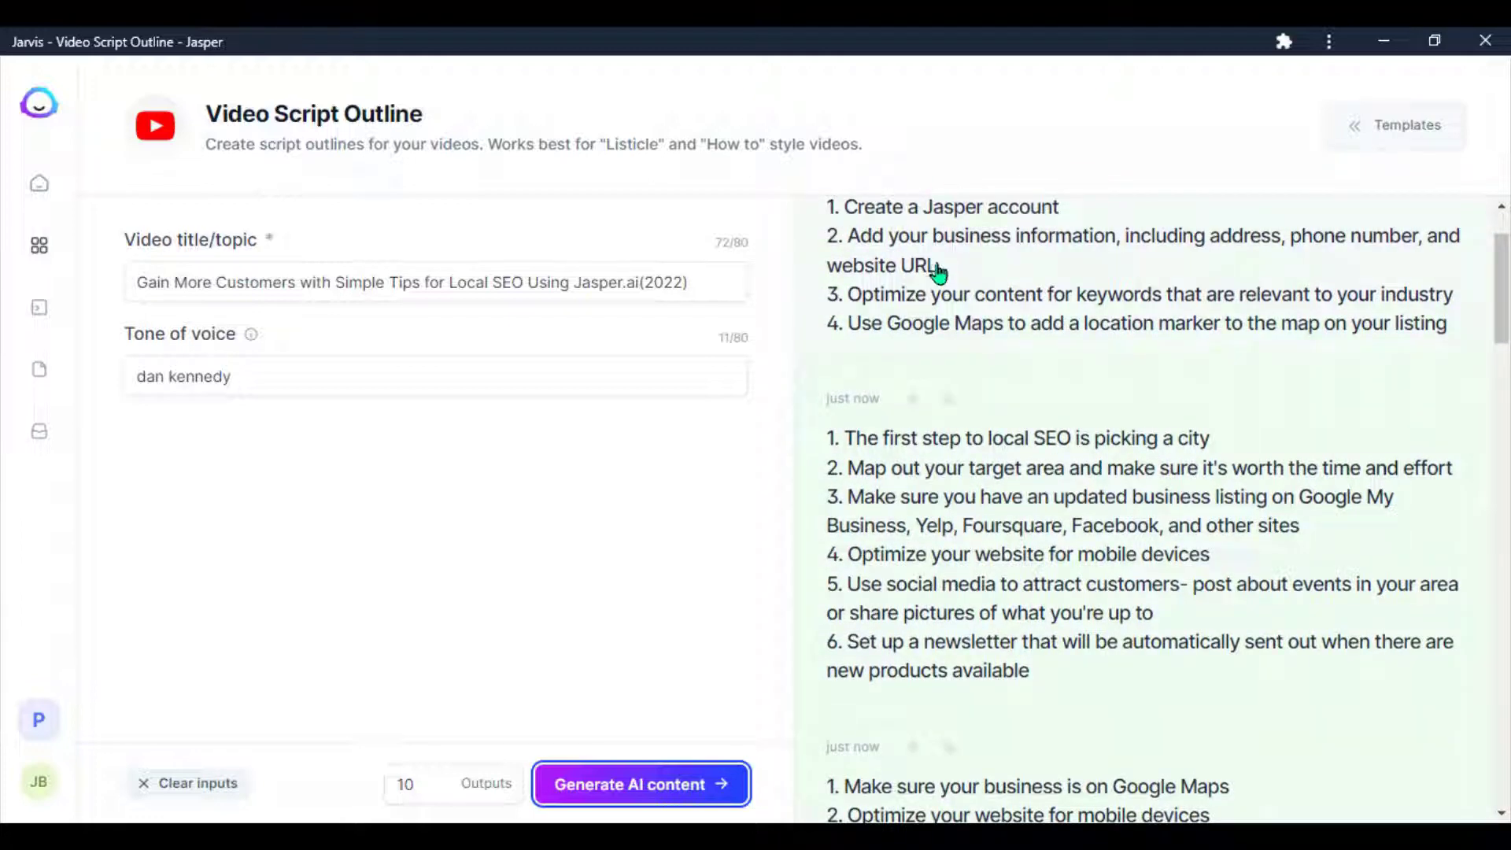
Generate two more batches of local SEO outline drafts with Ctrl+Enter.
mouse_move(990, 568)
key("ctrl+Return")
scroll(990, 567, "down", 5)
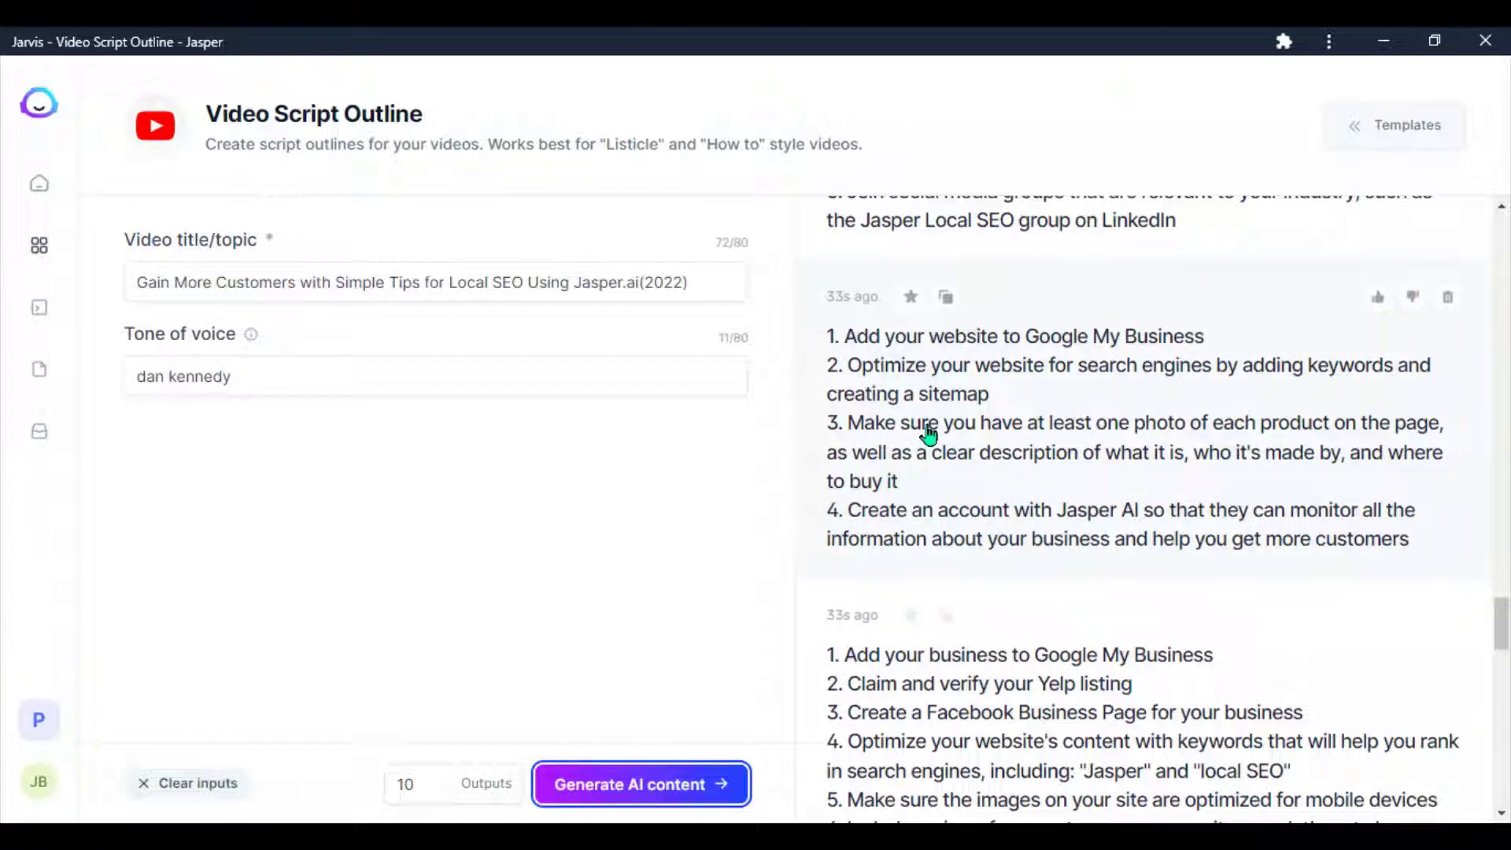
scroll(1118, 627, "down", 3)
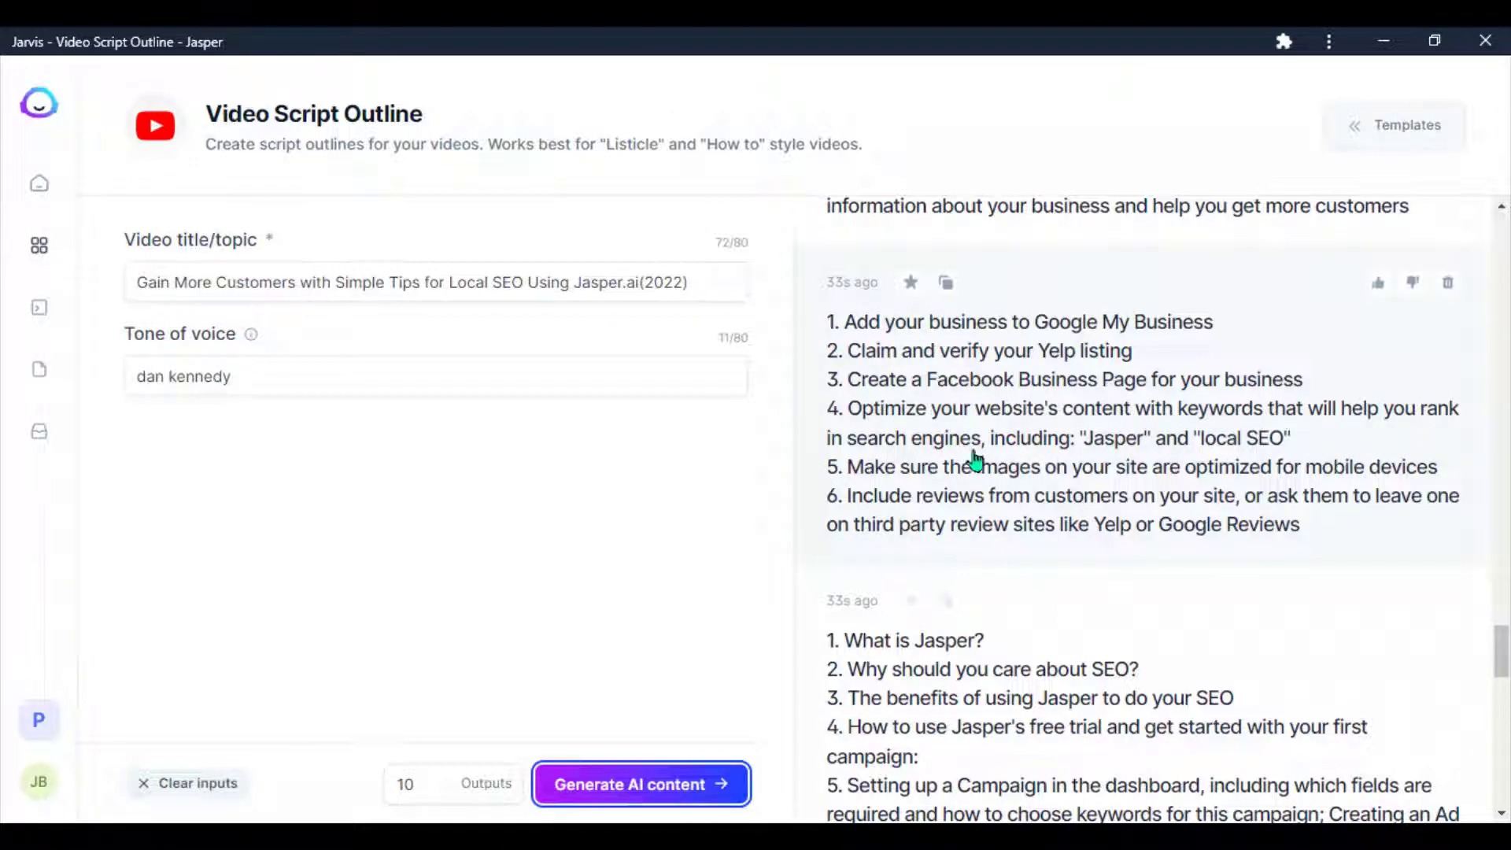
scroll(981, 523, "down", 1)
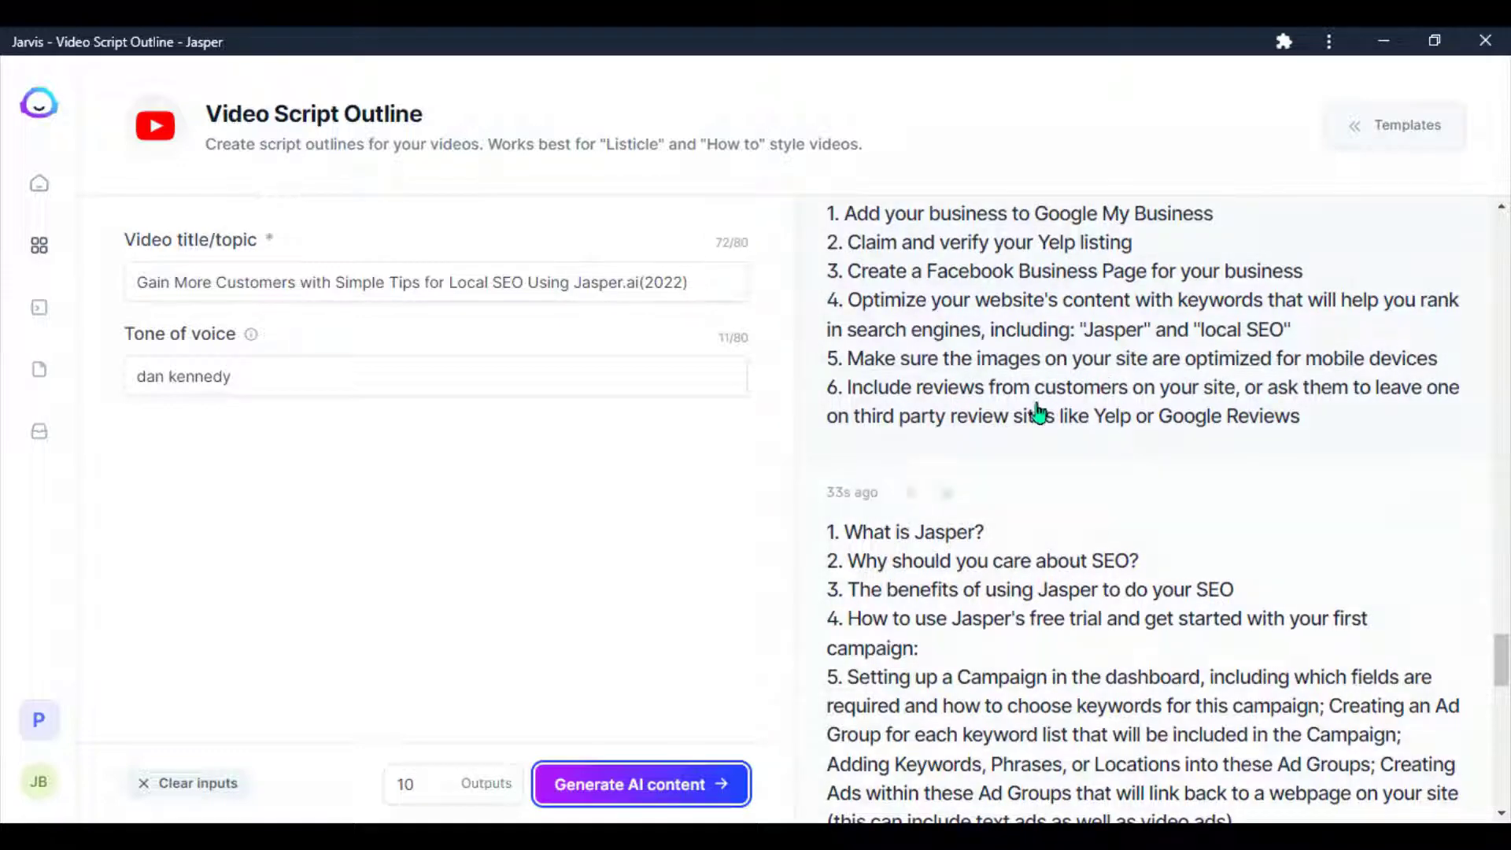
scroll(874, 450, "down", 2)
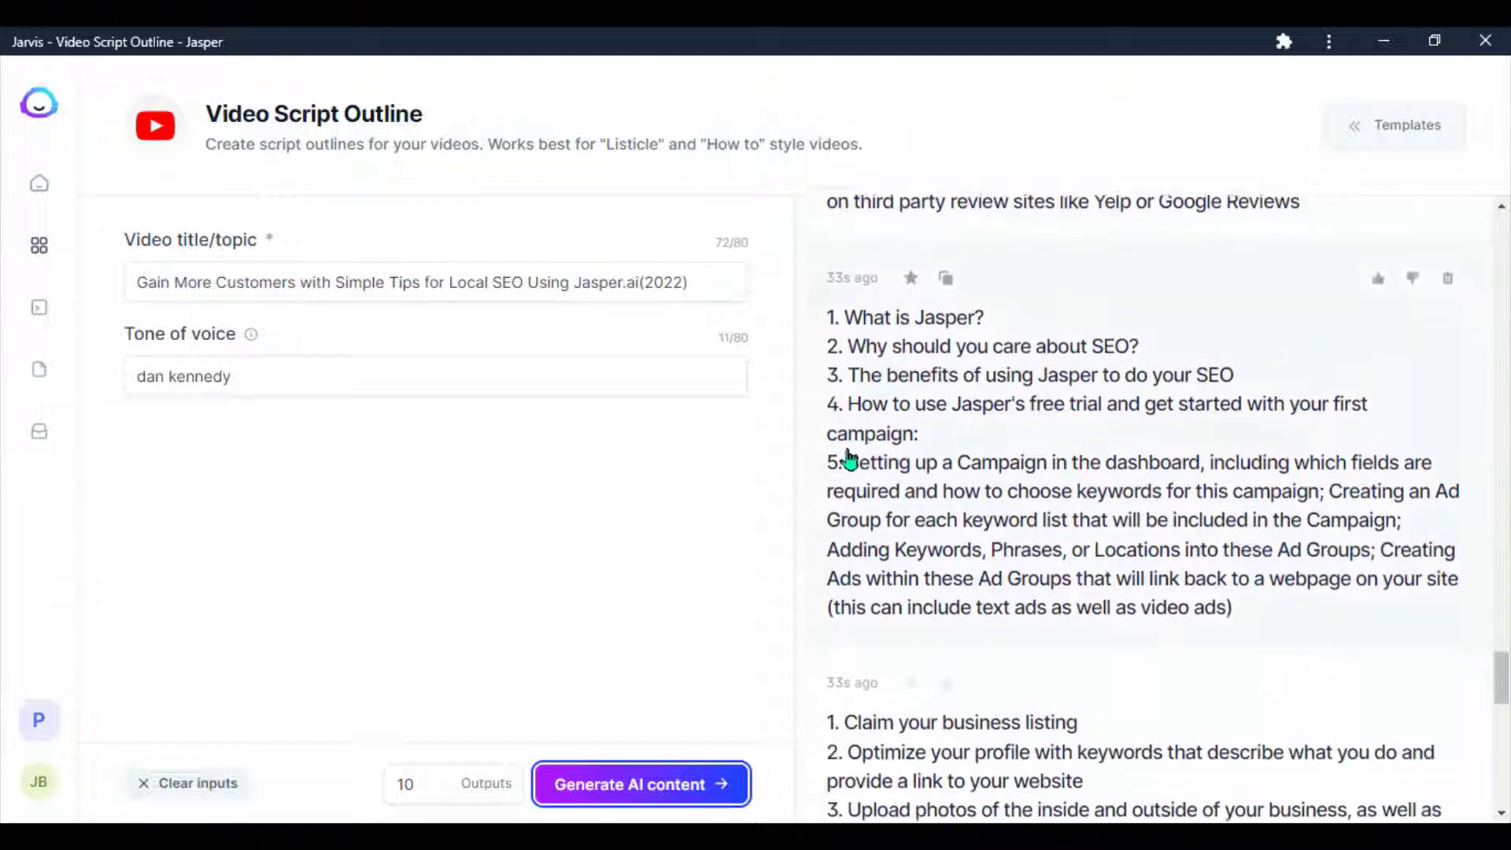
scroll(1059, 377, "down", 4)
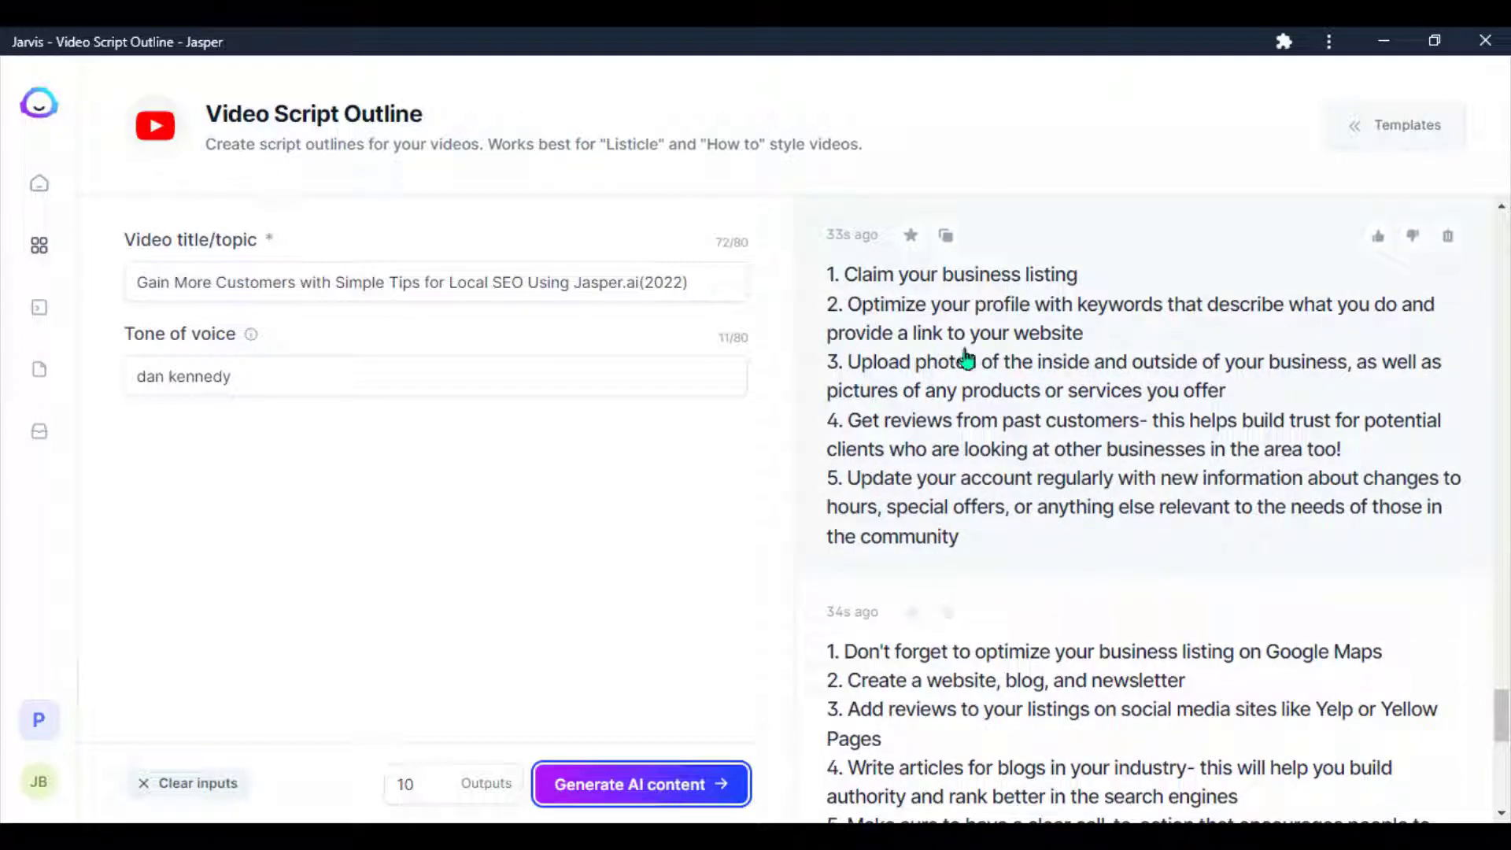
scroll(1248, 409, "down", 2)
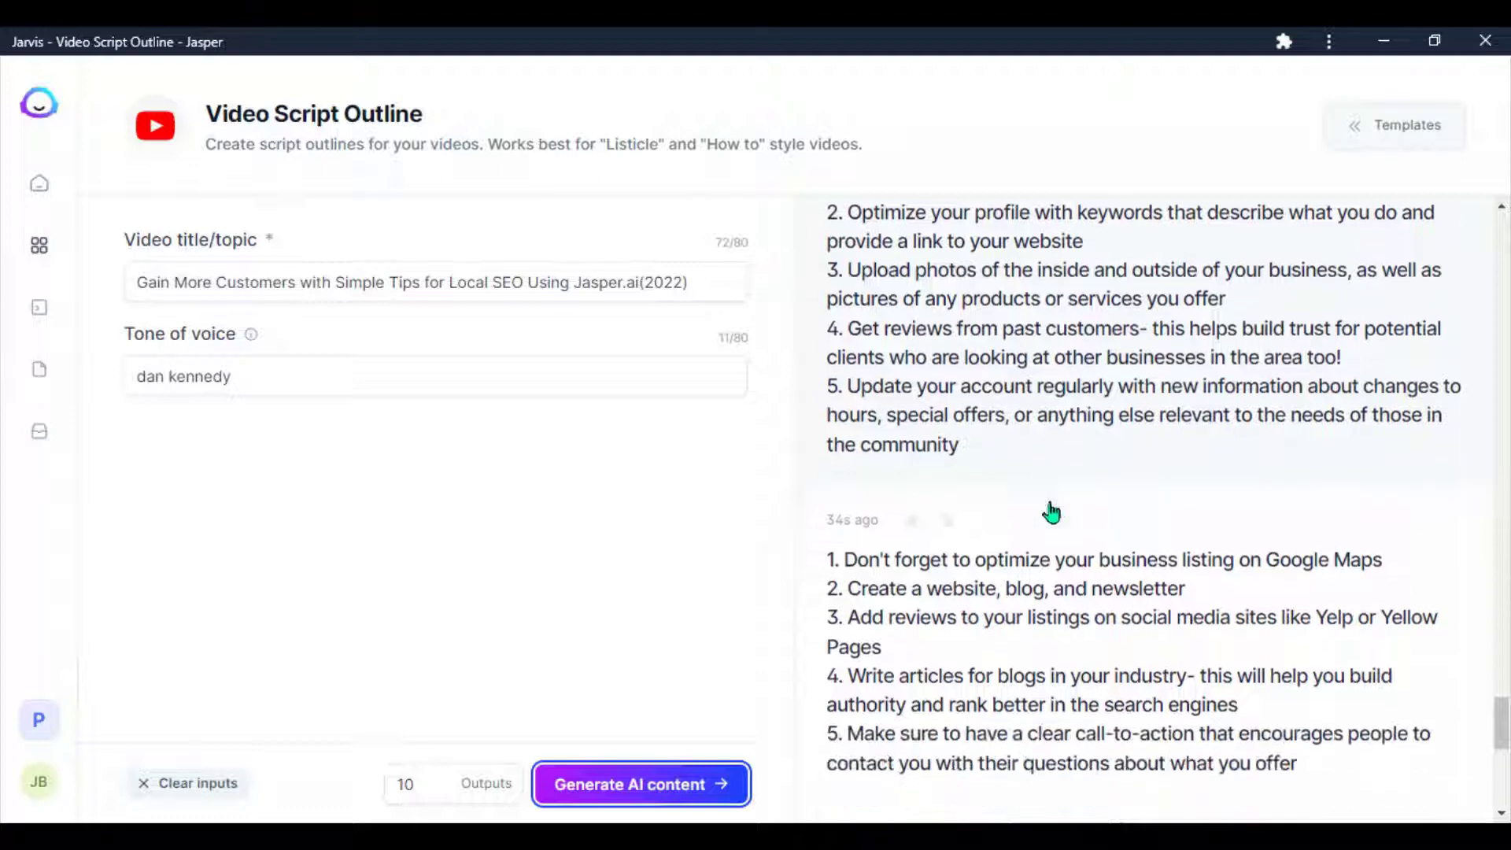
scroll(1052, 513, "down", 5)
key("ctrl+Return")
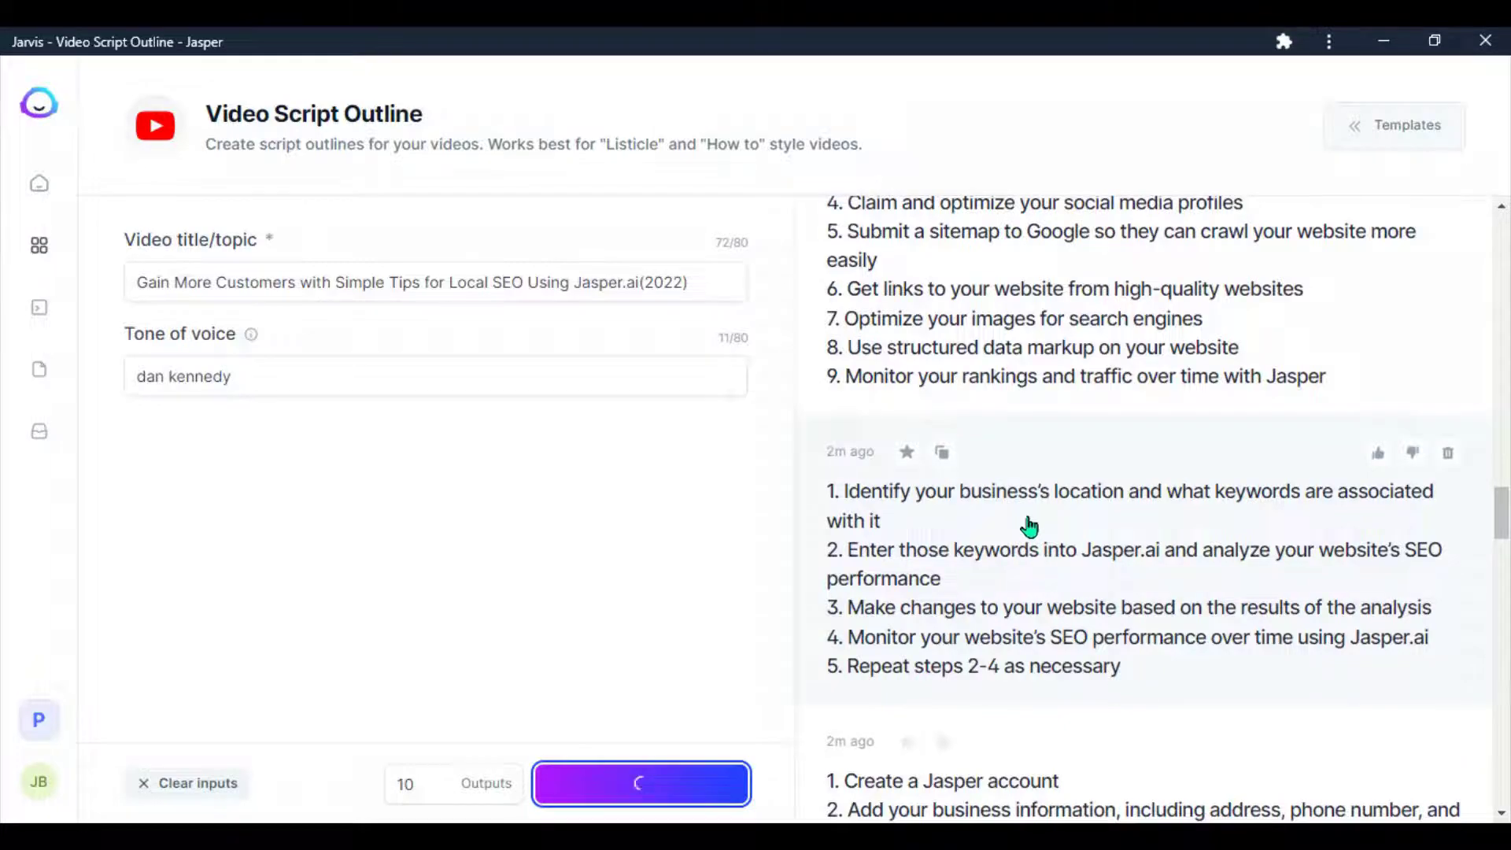
scroll(997, 510, "up", 3)
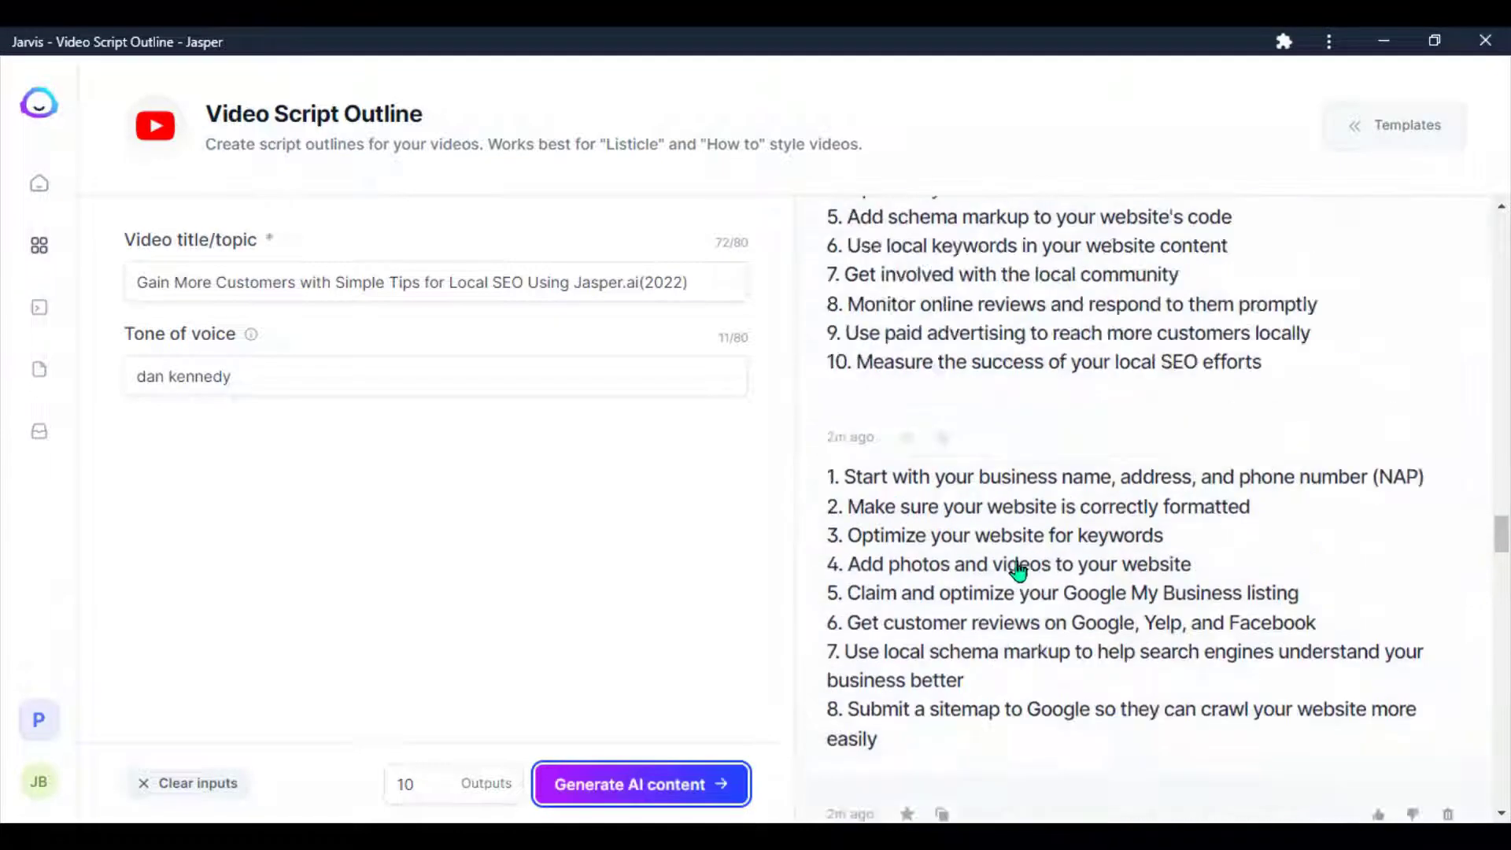
scroll(1016, 574, "up", 4)
scroll(1113, 592, "up", 4)
scroll(1099, 567, "up", 5)
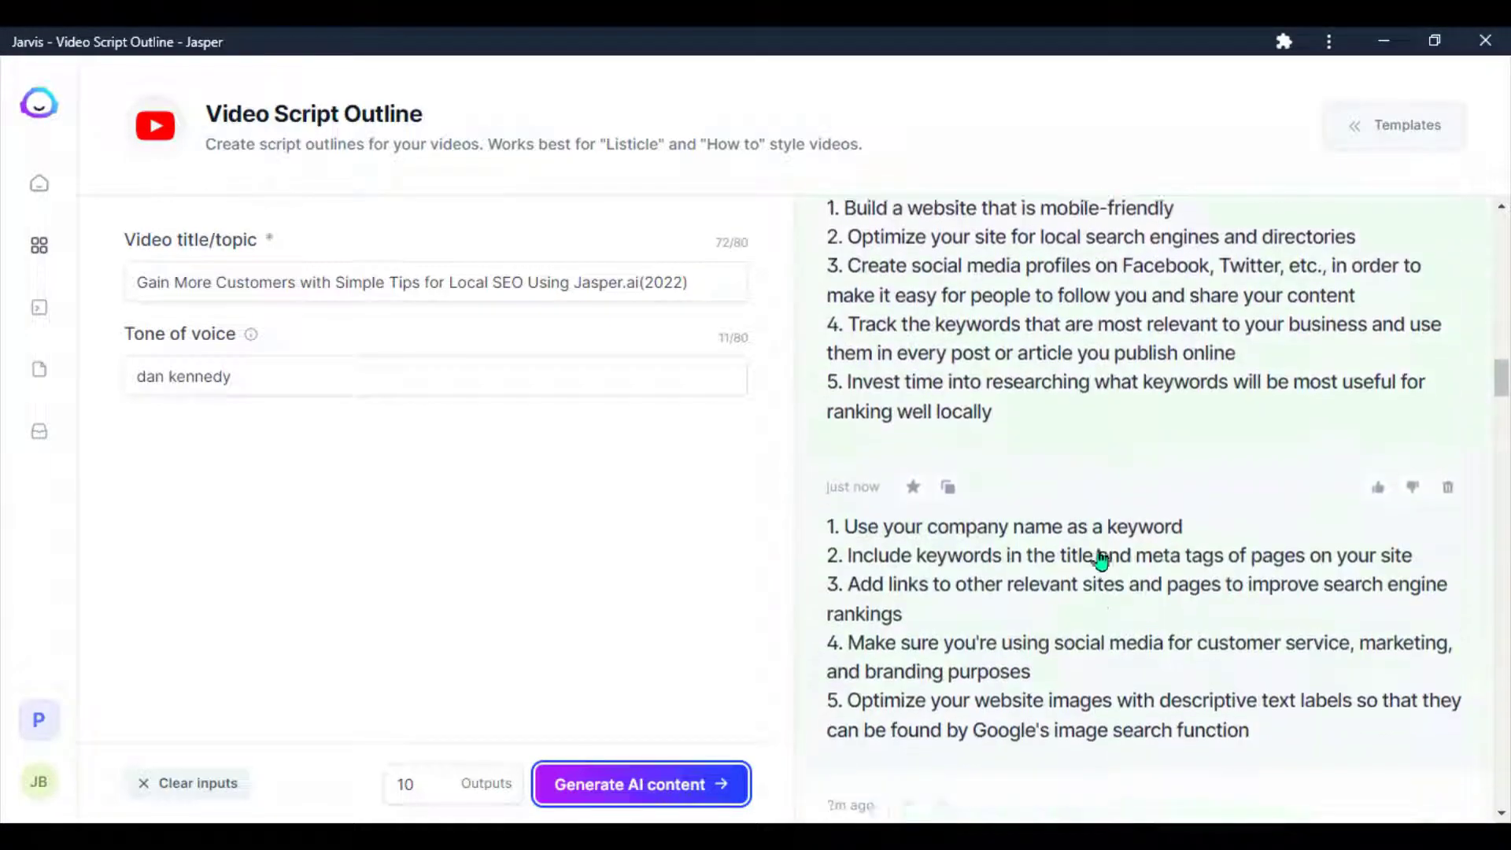
scroll(1169, 674, "down", 1)
scroll(1086, 615, "up", 1)
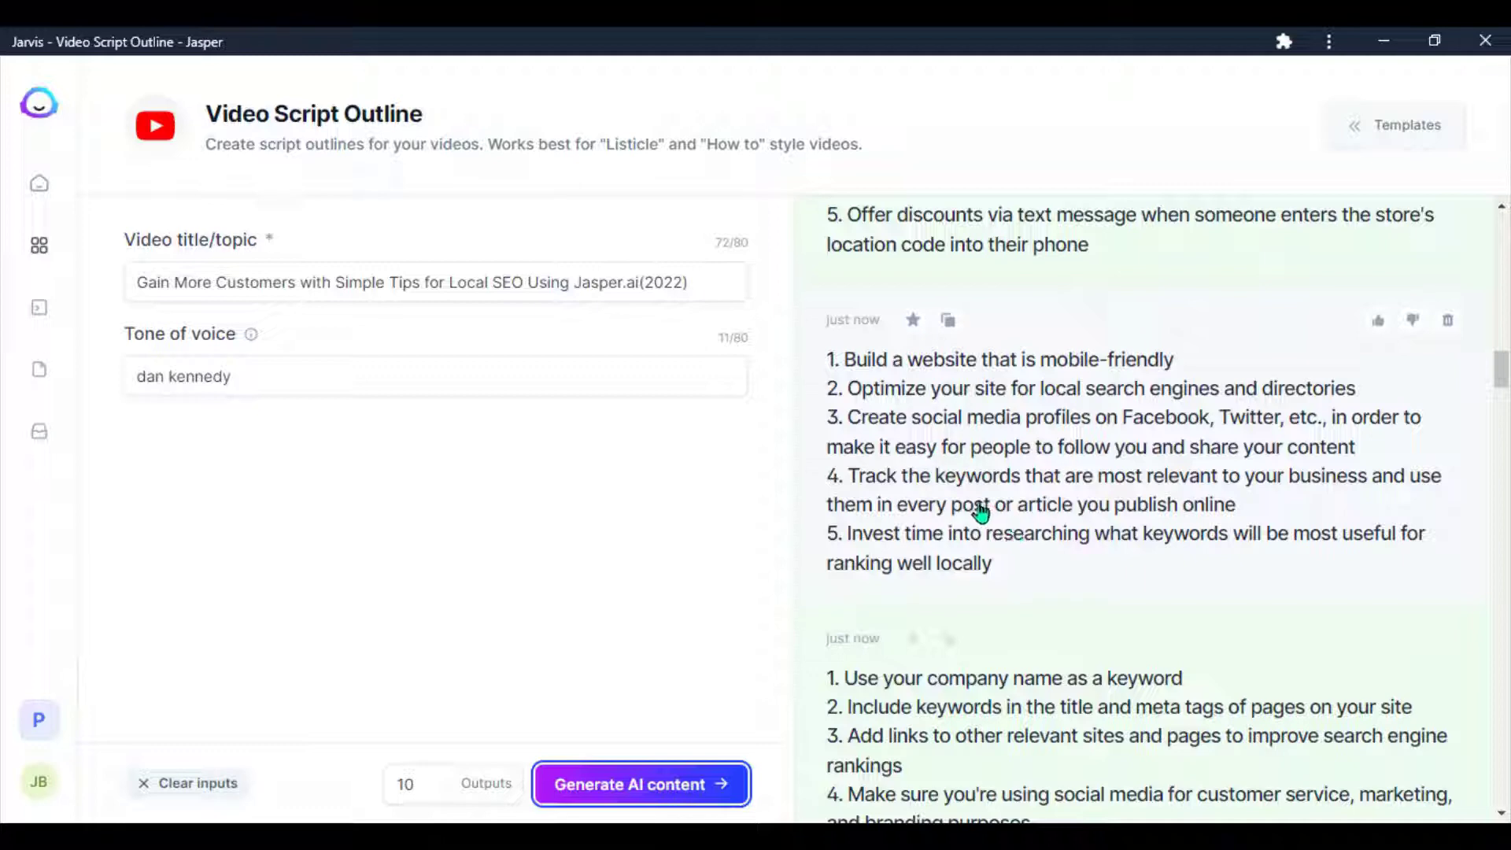
scroll(979, 507, "down", 3)
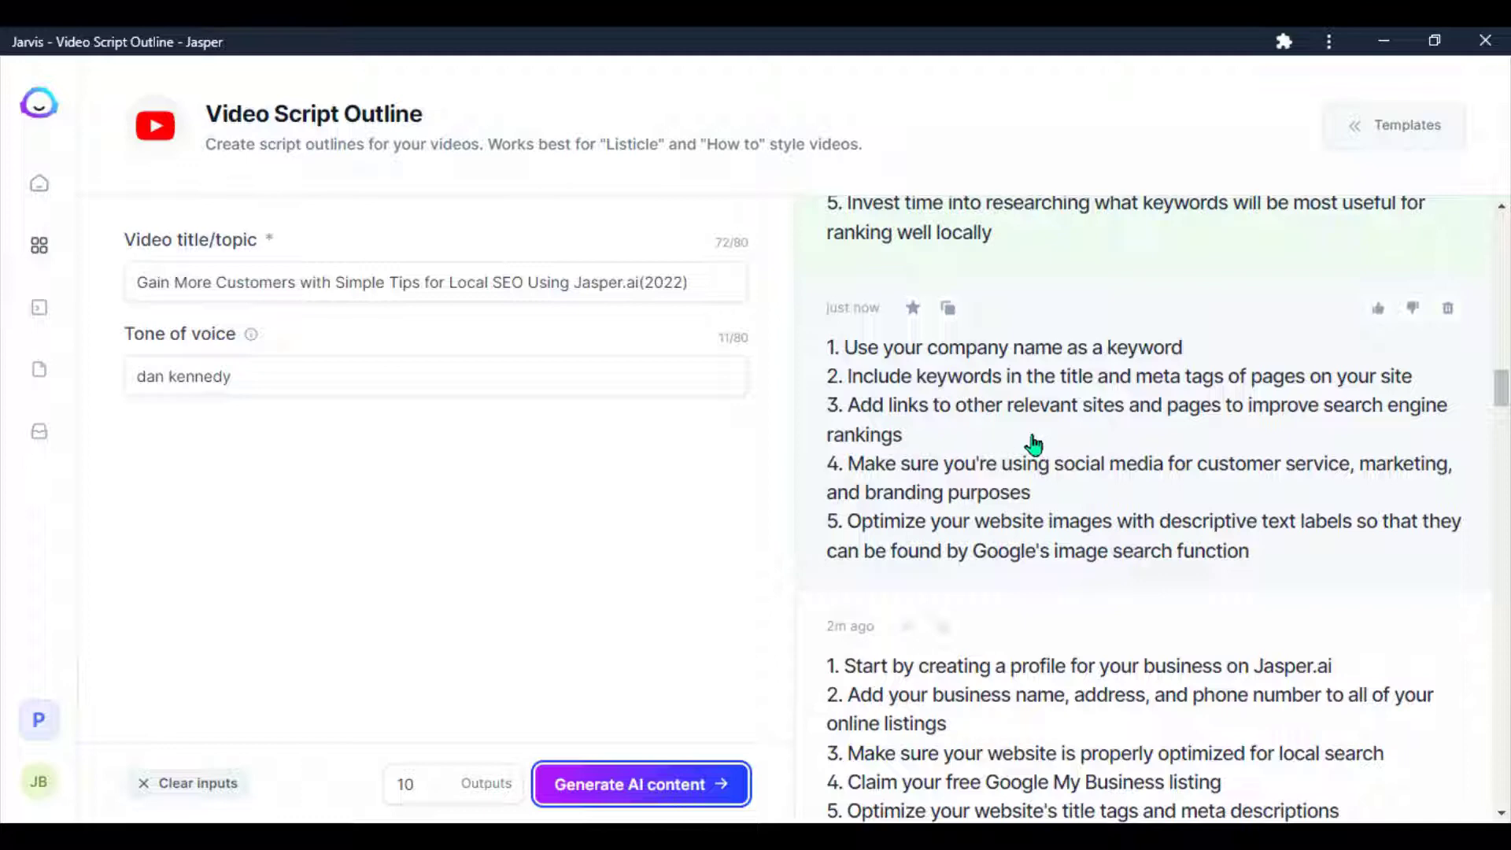
scroll(1149, 441, "down", 2)
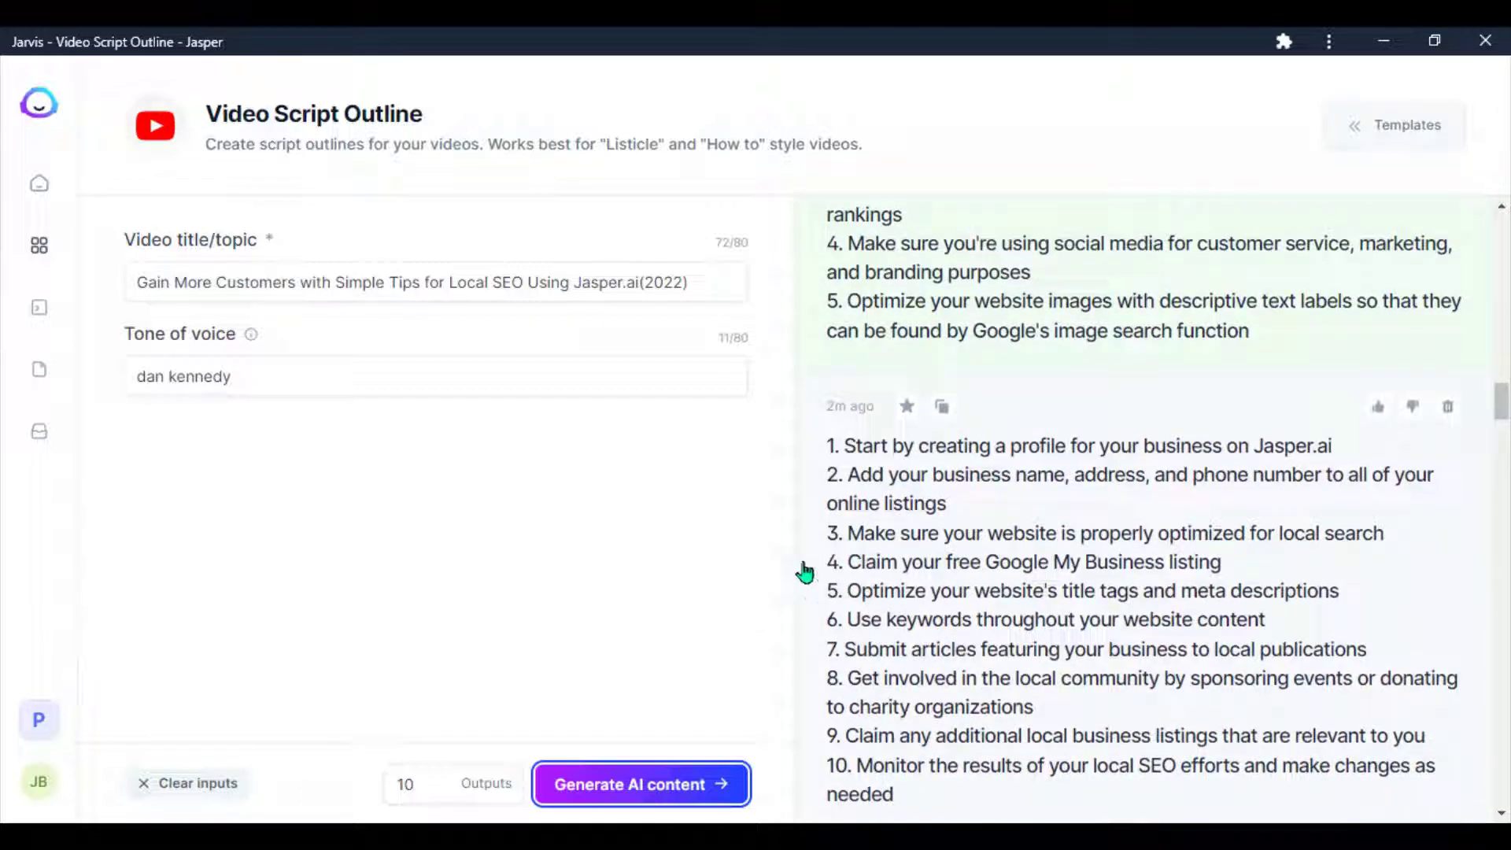
Paste the four-step local SEO outline under the Outline heading in Youtube Video.
left_click(803, 567)
left_click(1000, 817)
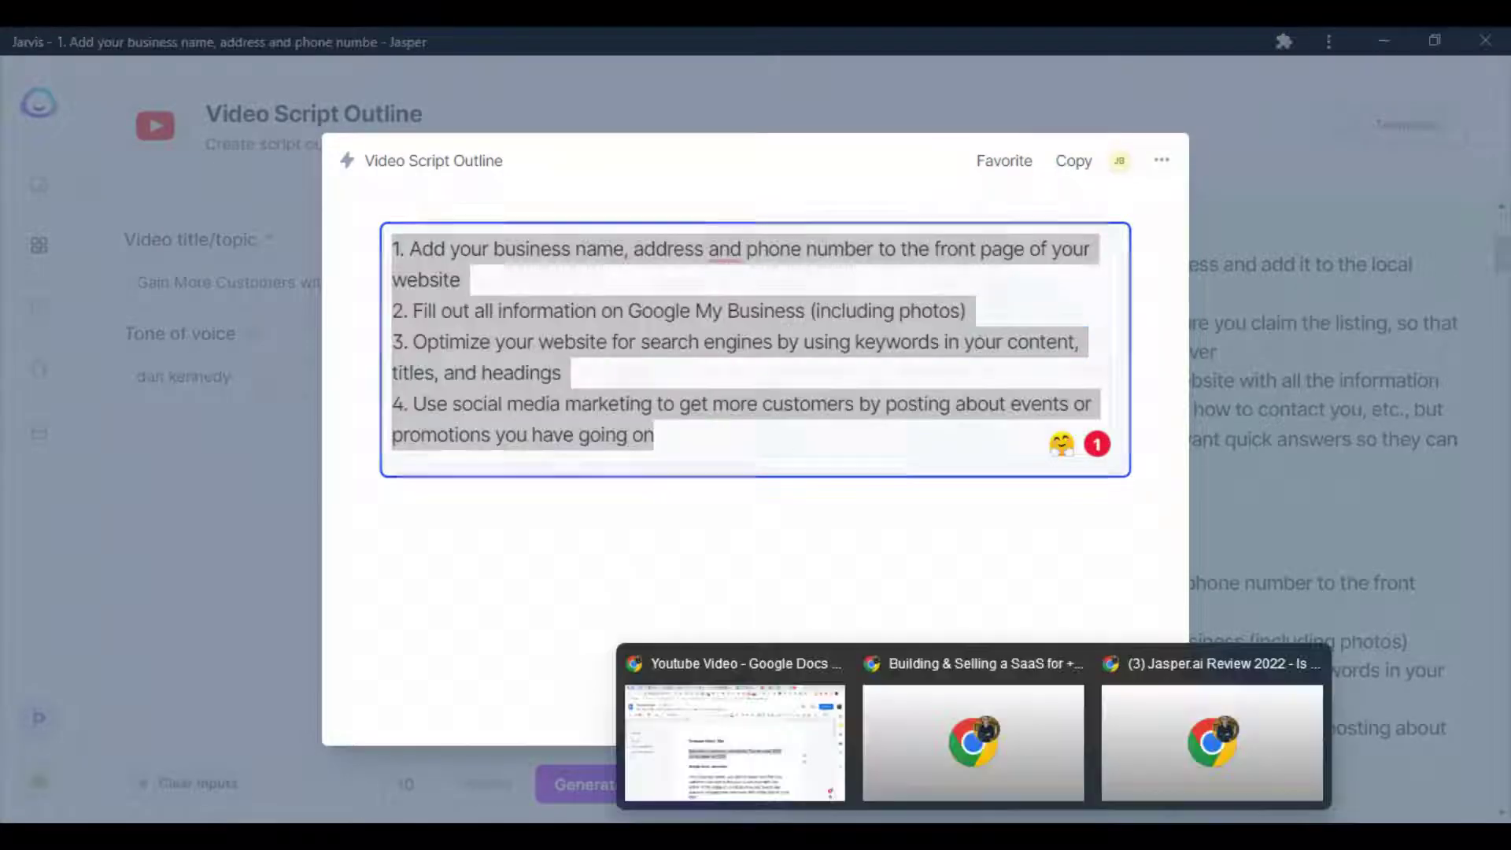
left_click(733, 726)
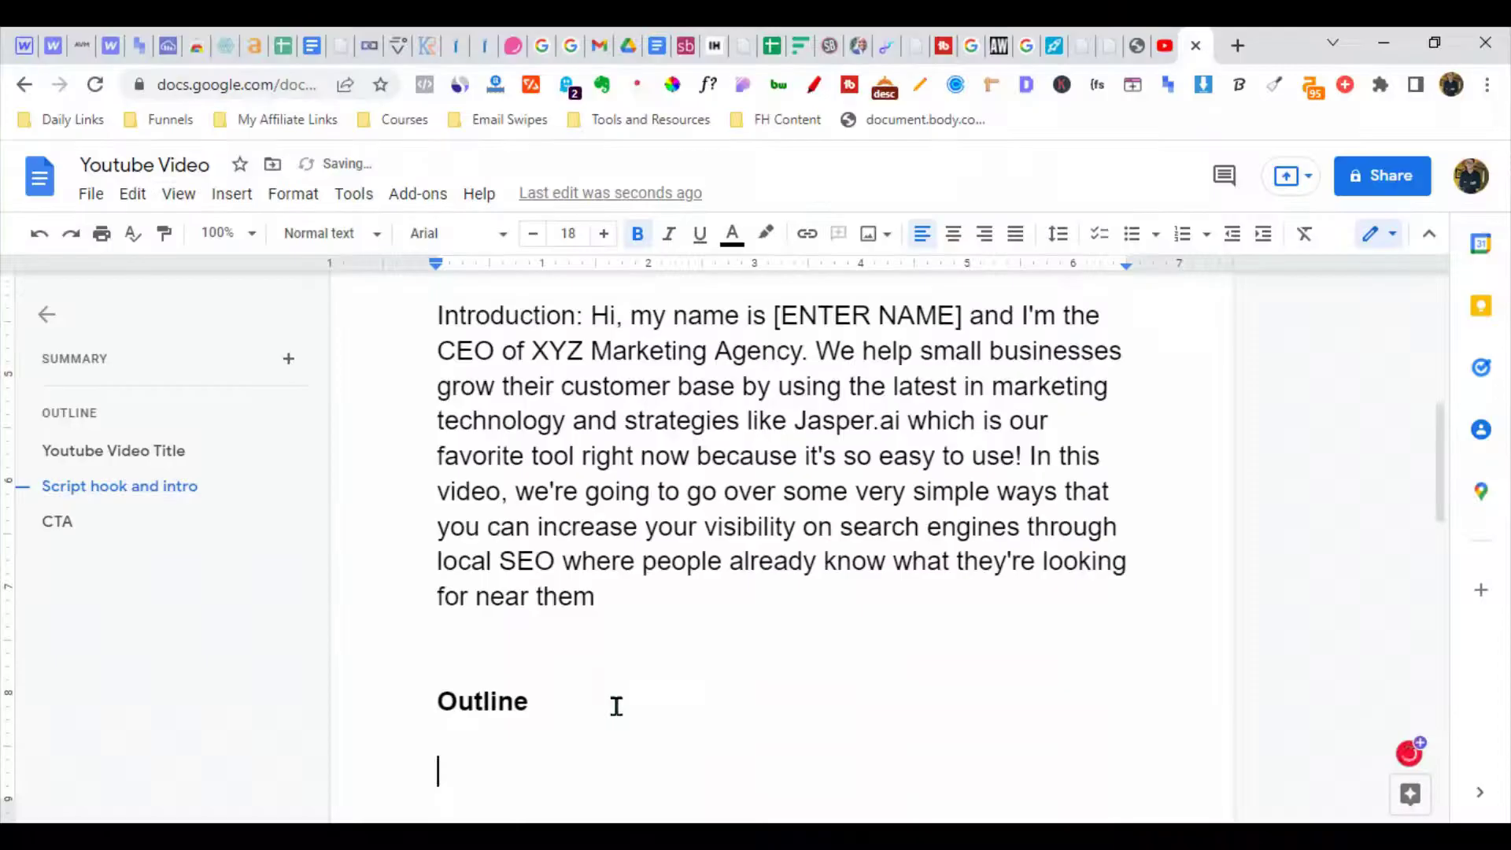
type("1. Add your business name, address and phone number to the front page of your website 2. Fill out all information on Google My Business (including photos) 3. Optimize your website for search engines by using keywords in your content, titles, and headings 4. Use social media marketing to get more customers by posting about events or promotions you have going on")
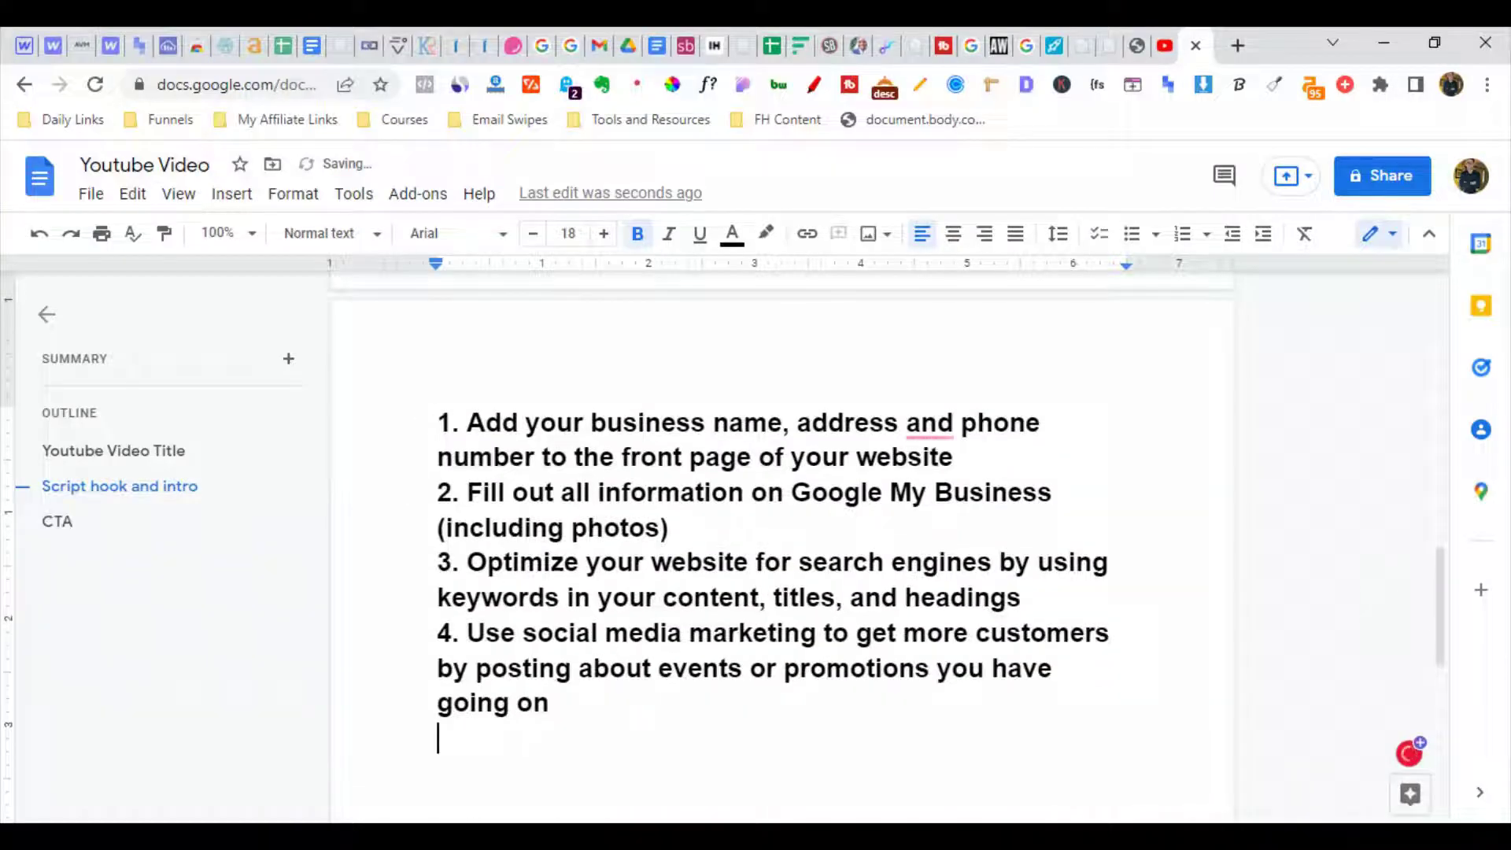
Return to the document and start an empty line beneath the CTA heading.
key("alt+Tab")
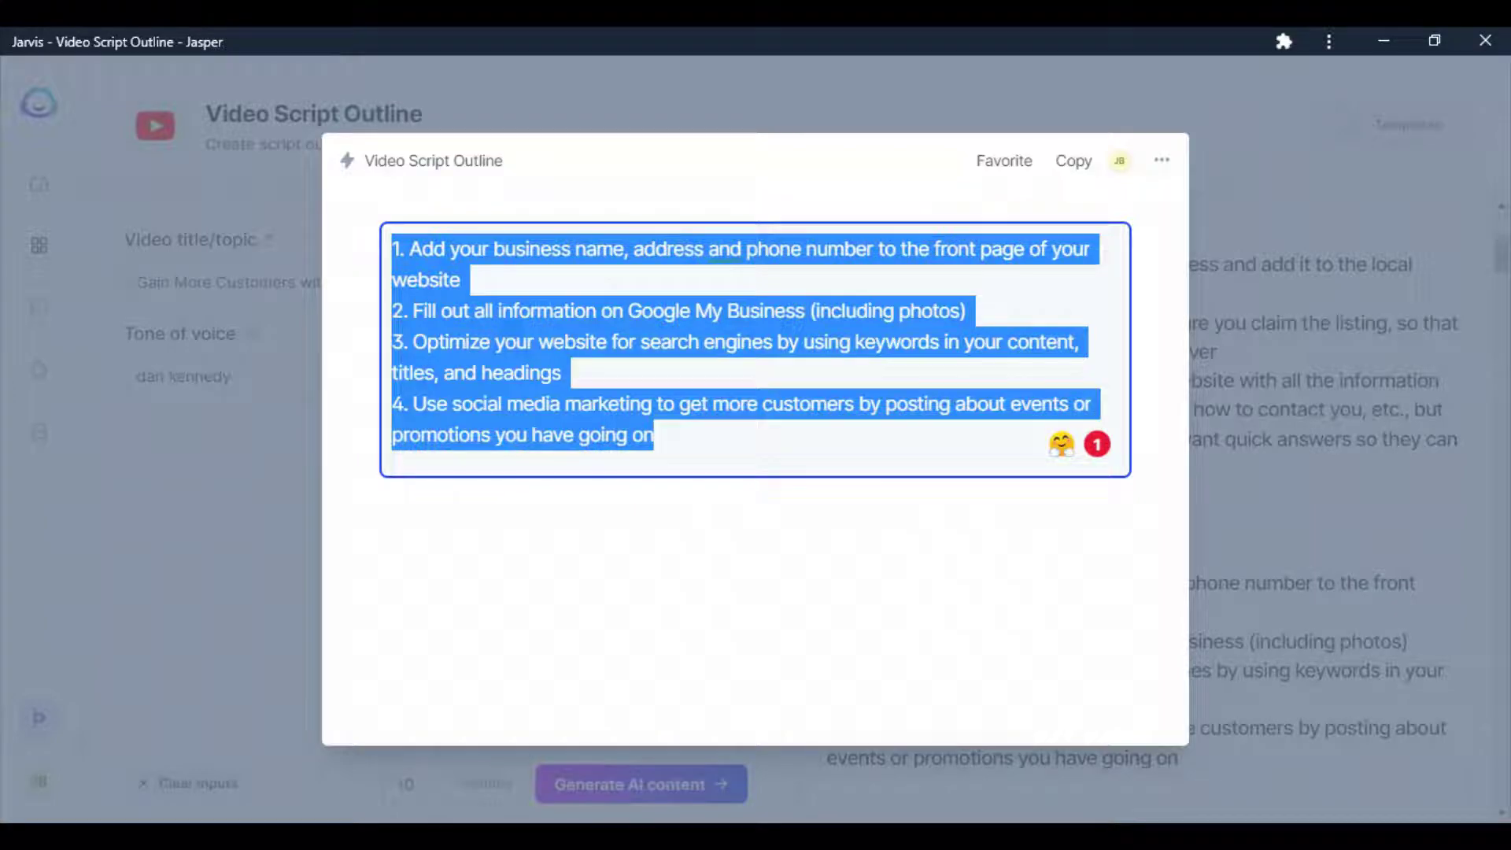
left_click(733, 726)
scroll(614, 626, "up", 1)
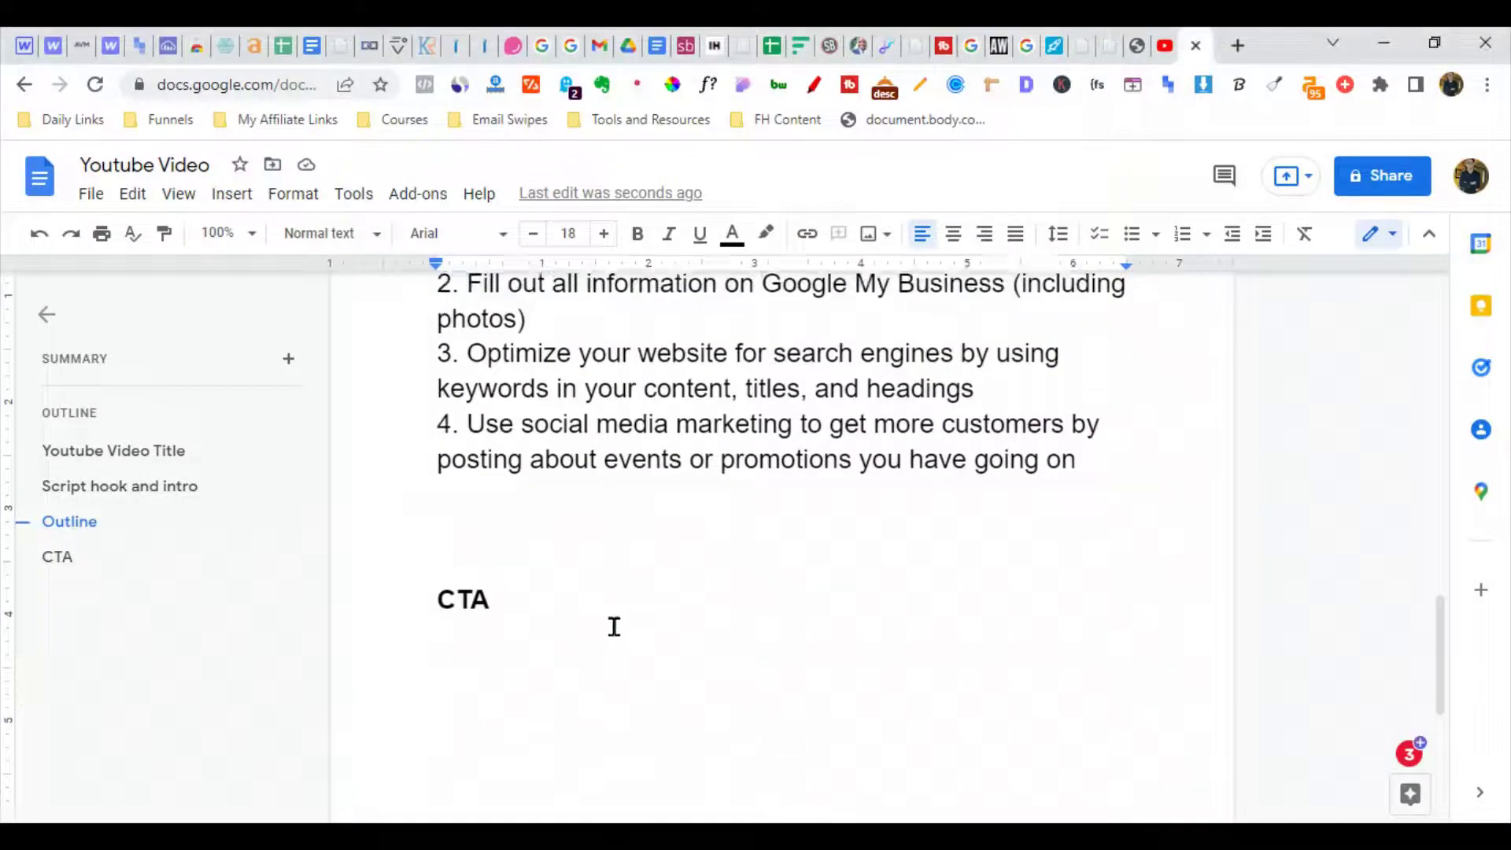
scroll(614, 625, "up", 2)
scroll(611, 623, "down", 2)
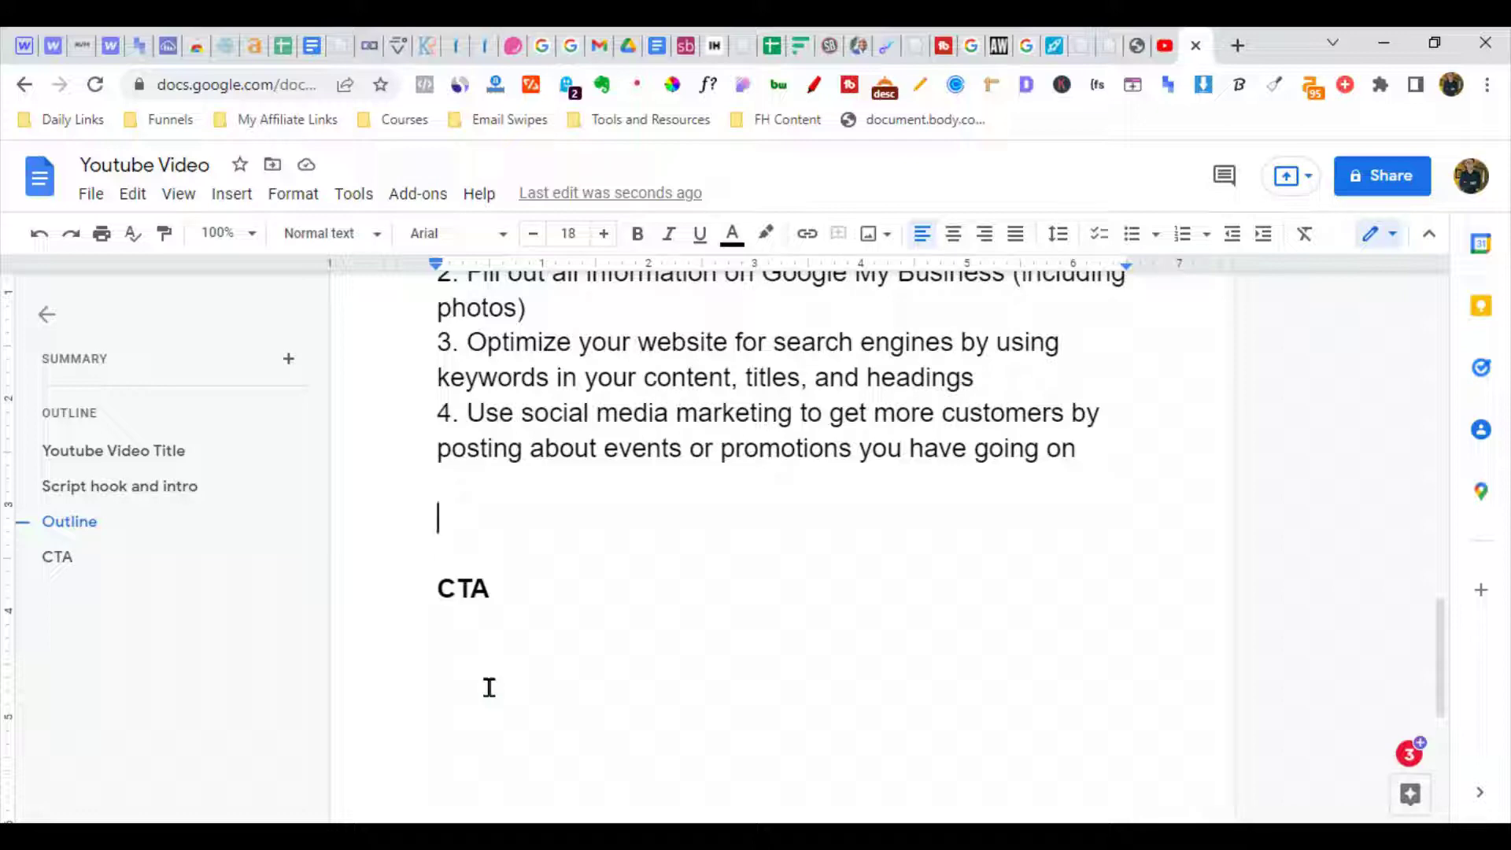
scroll(554, 608, "up", 5)
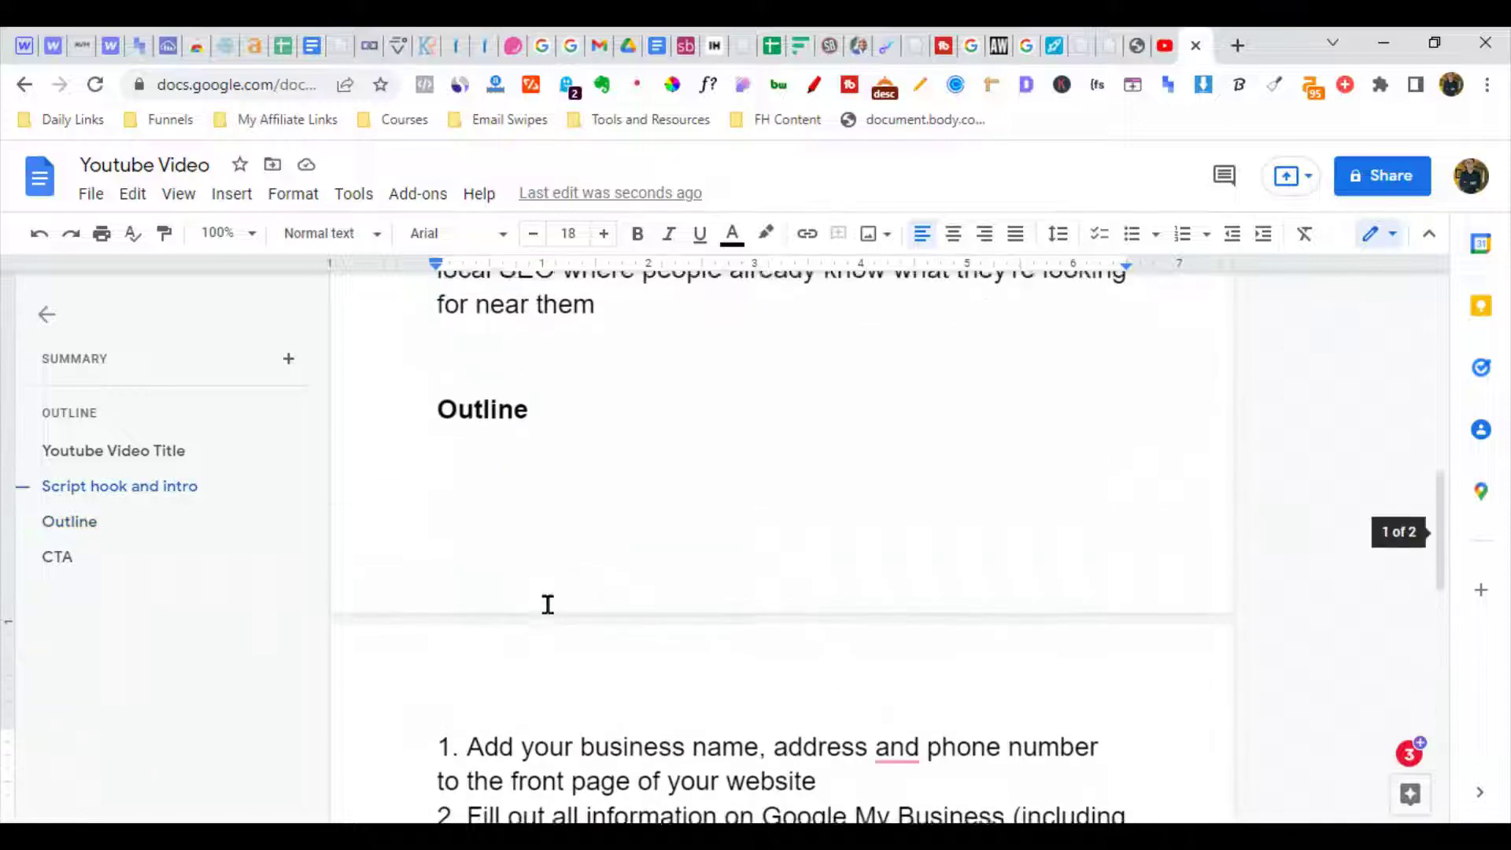
scroll(562, 544, "up", 5)
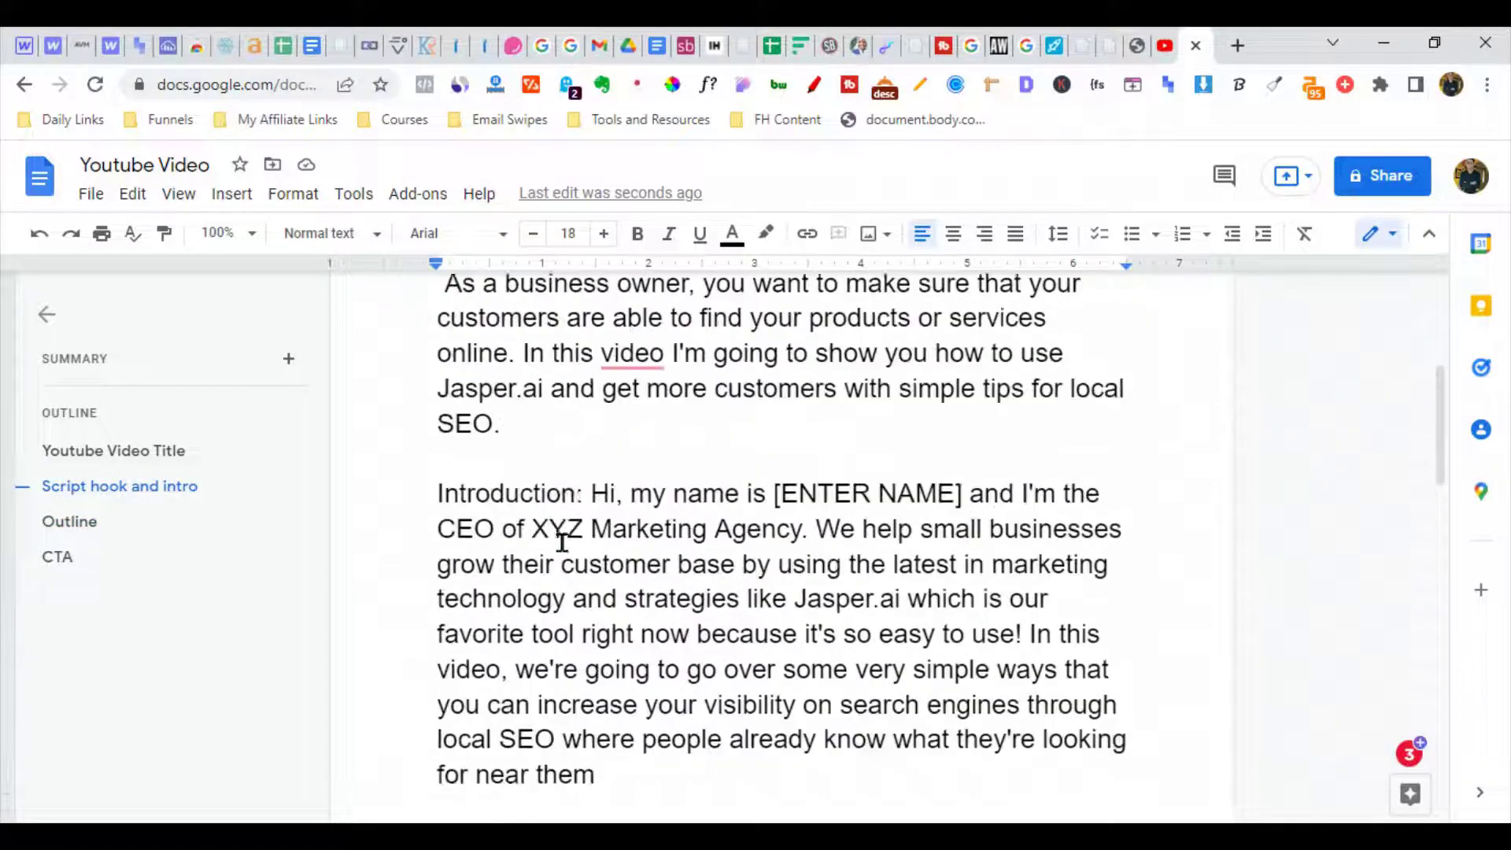
scroll(580, 557, "up", 2)
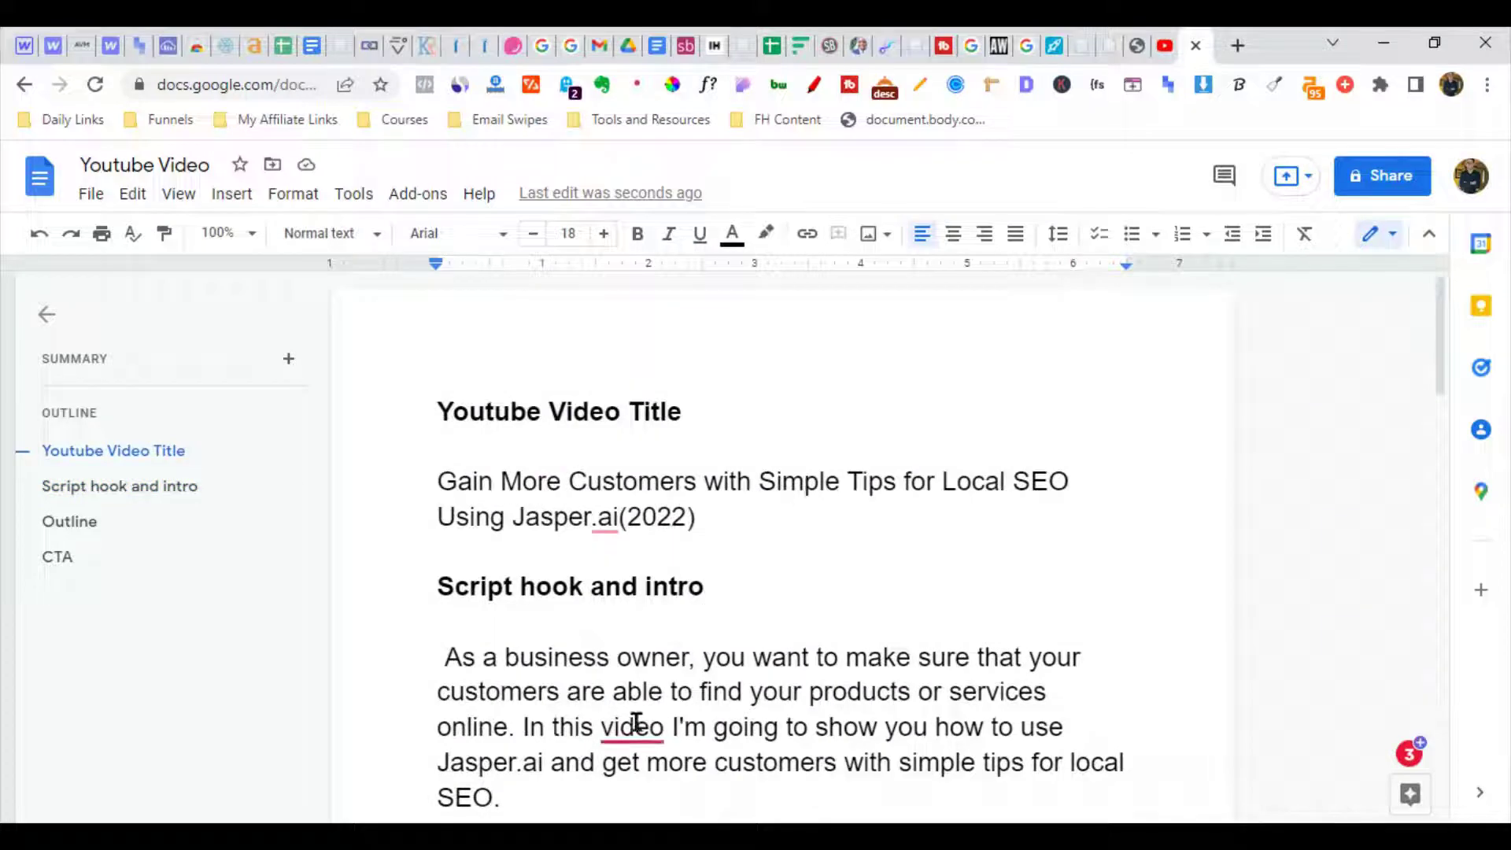
left_click(669, 617)
scroll(593, 617, "down", 10)
scroll(594, 618, "down", 3)
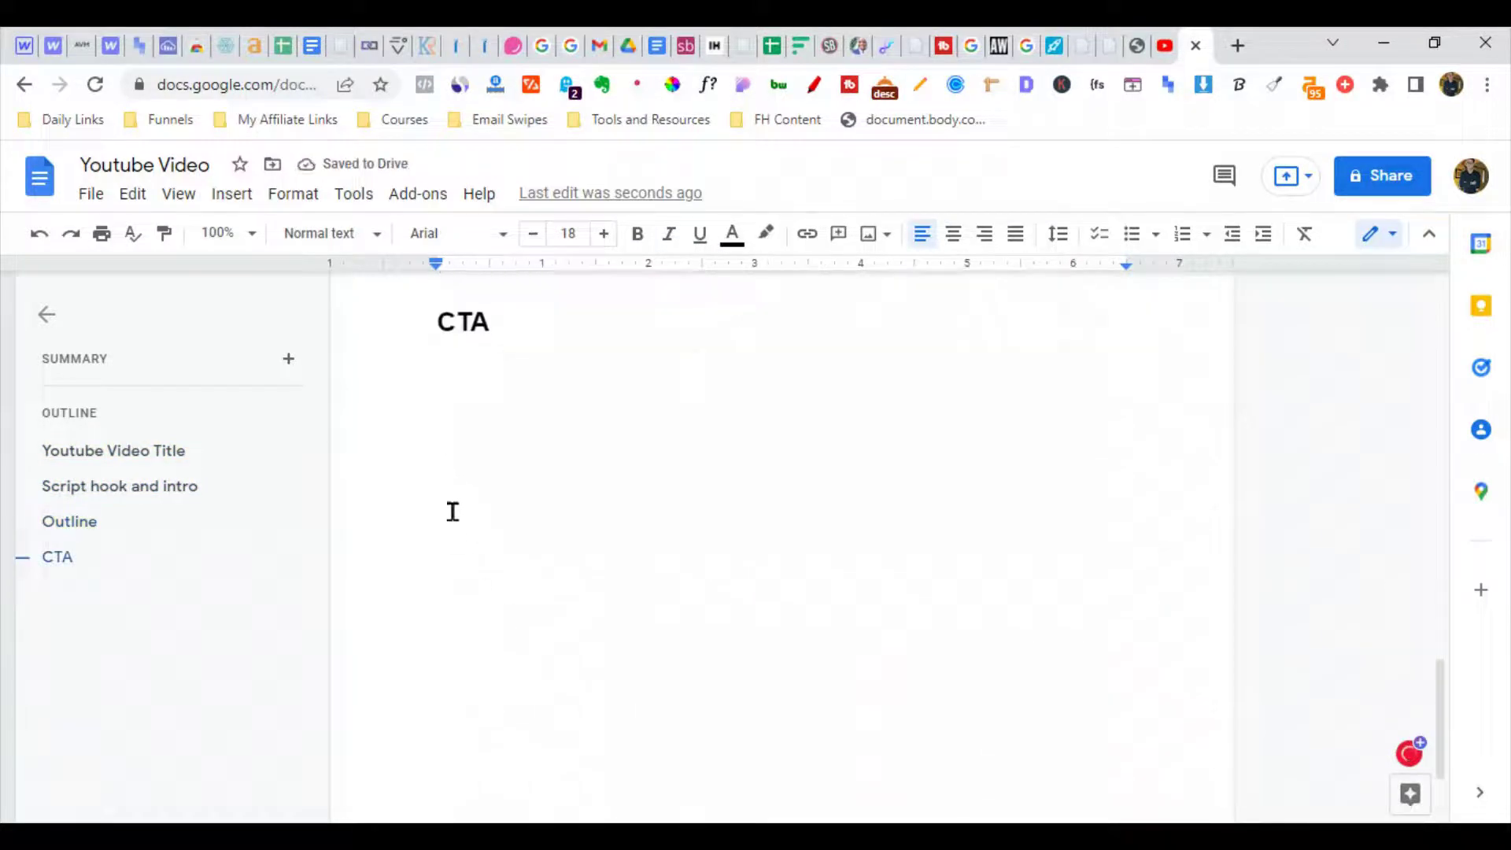
left_click(476, 422)
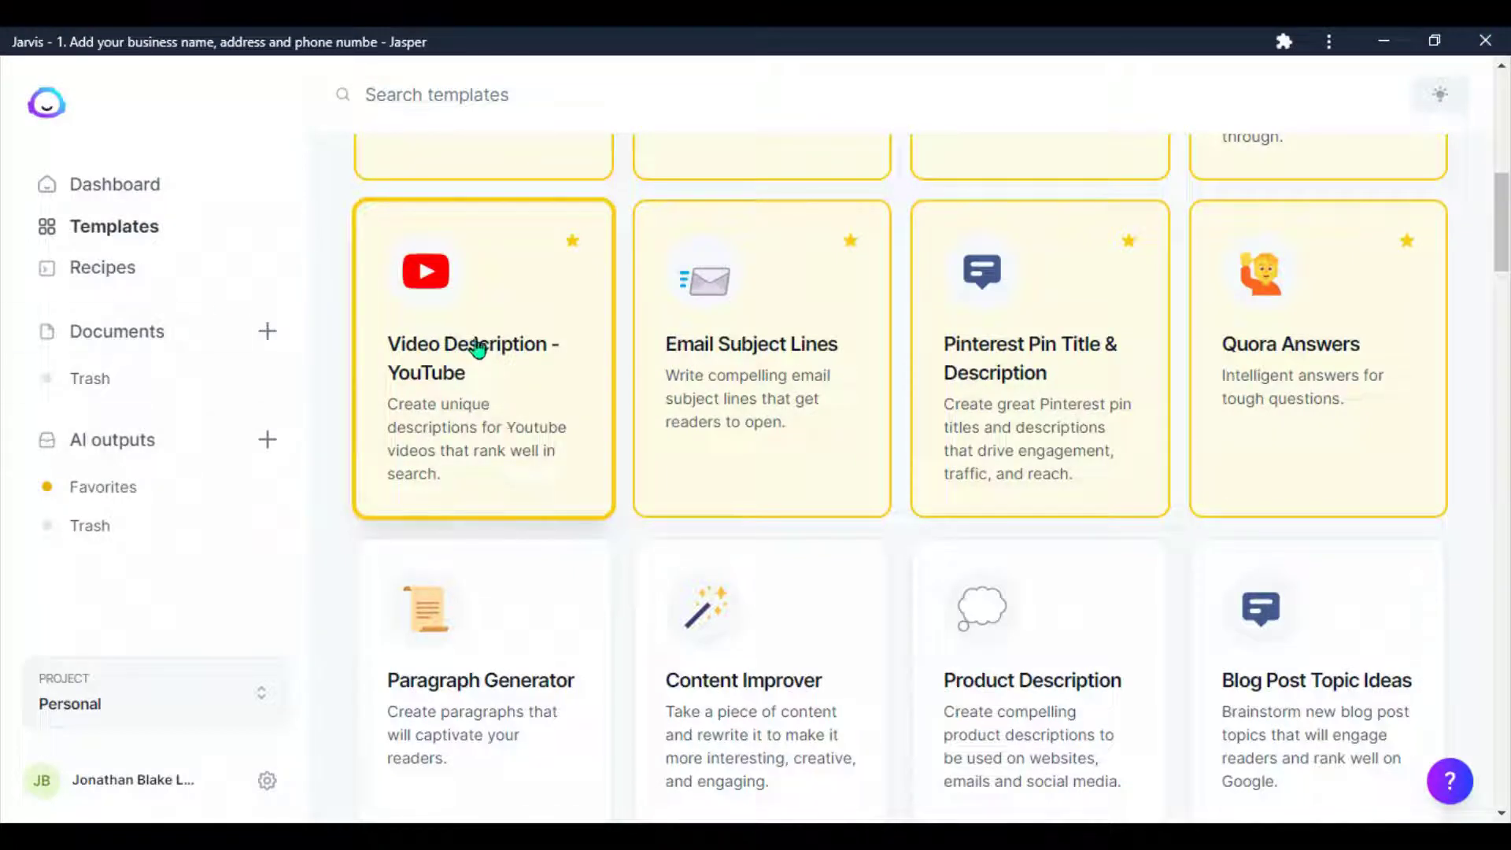
Paste the local SEO video title into Video Description - YouTube and generate seven drafts.
left_click(479, 347)
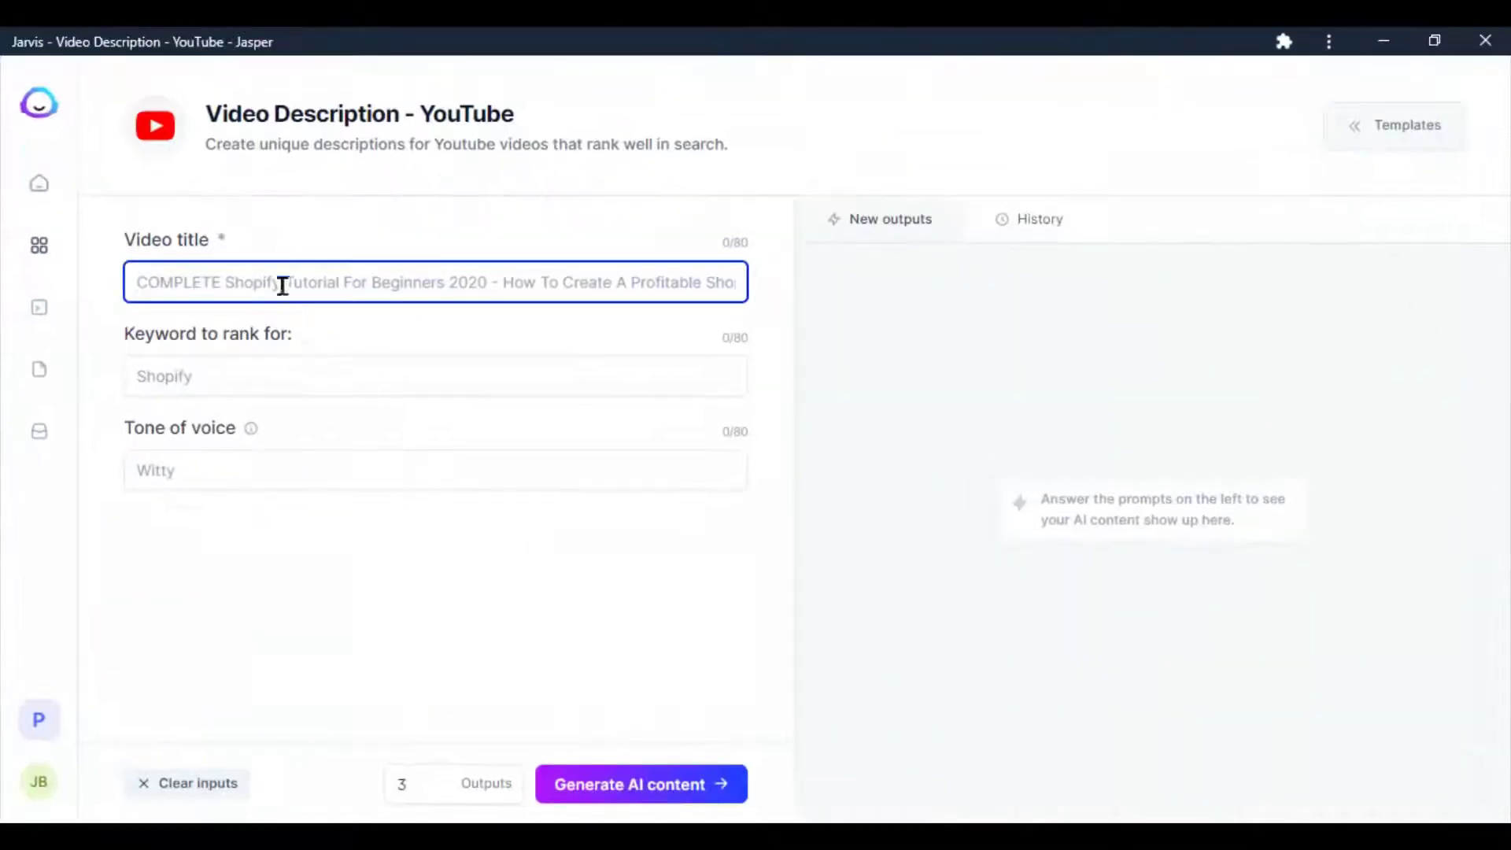
type("Gain More Customers with Simple Tips for Local SEO Using Jasper.ai(2022)")
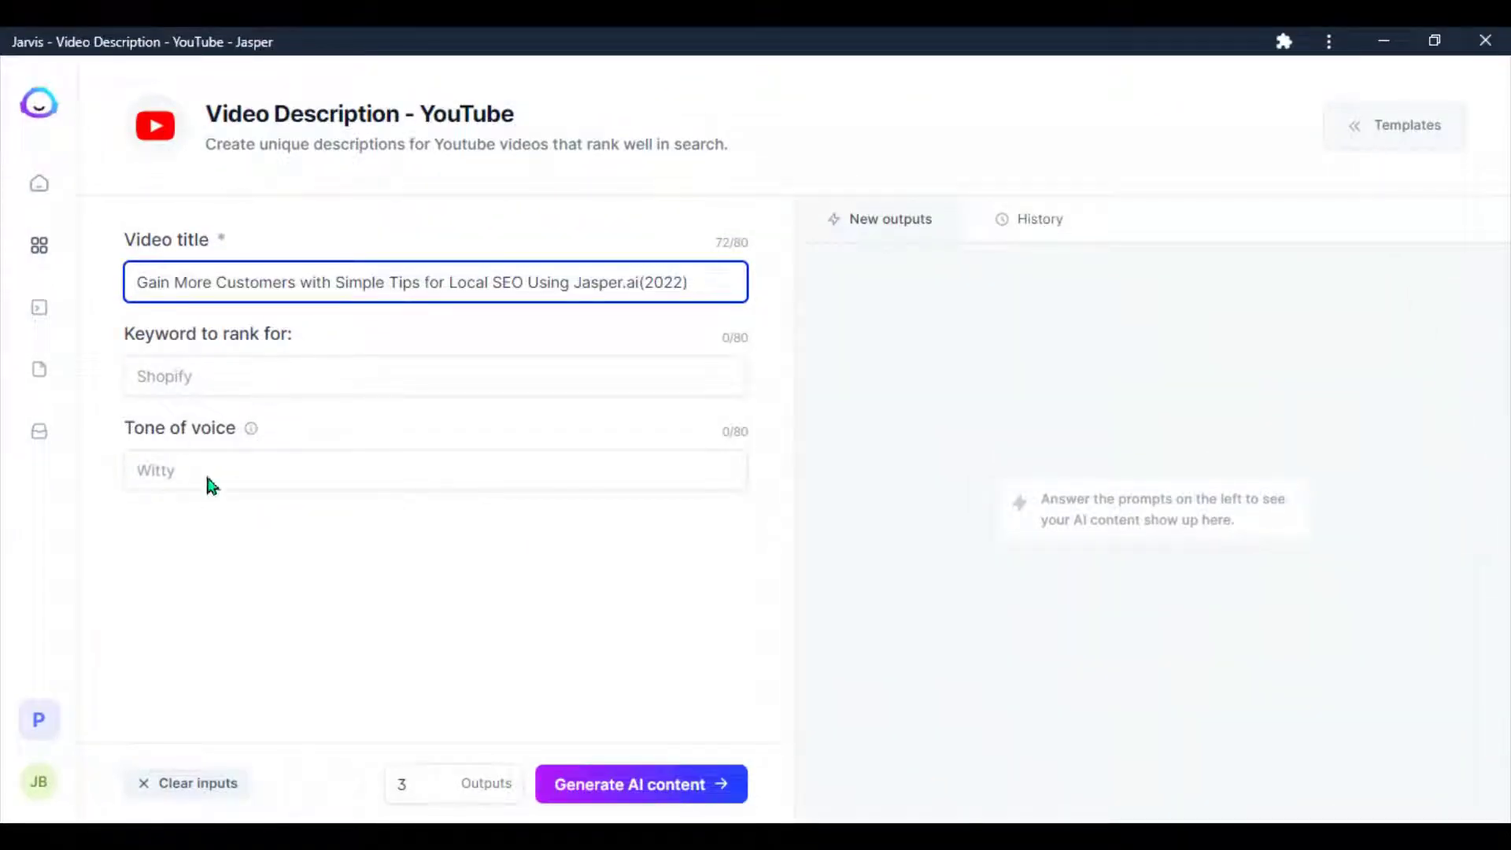
left_click(437, 780)
left_click(437, 780)
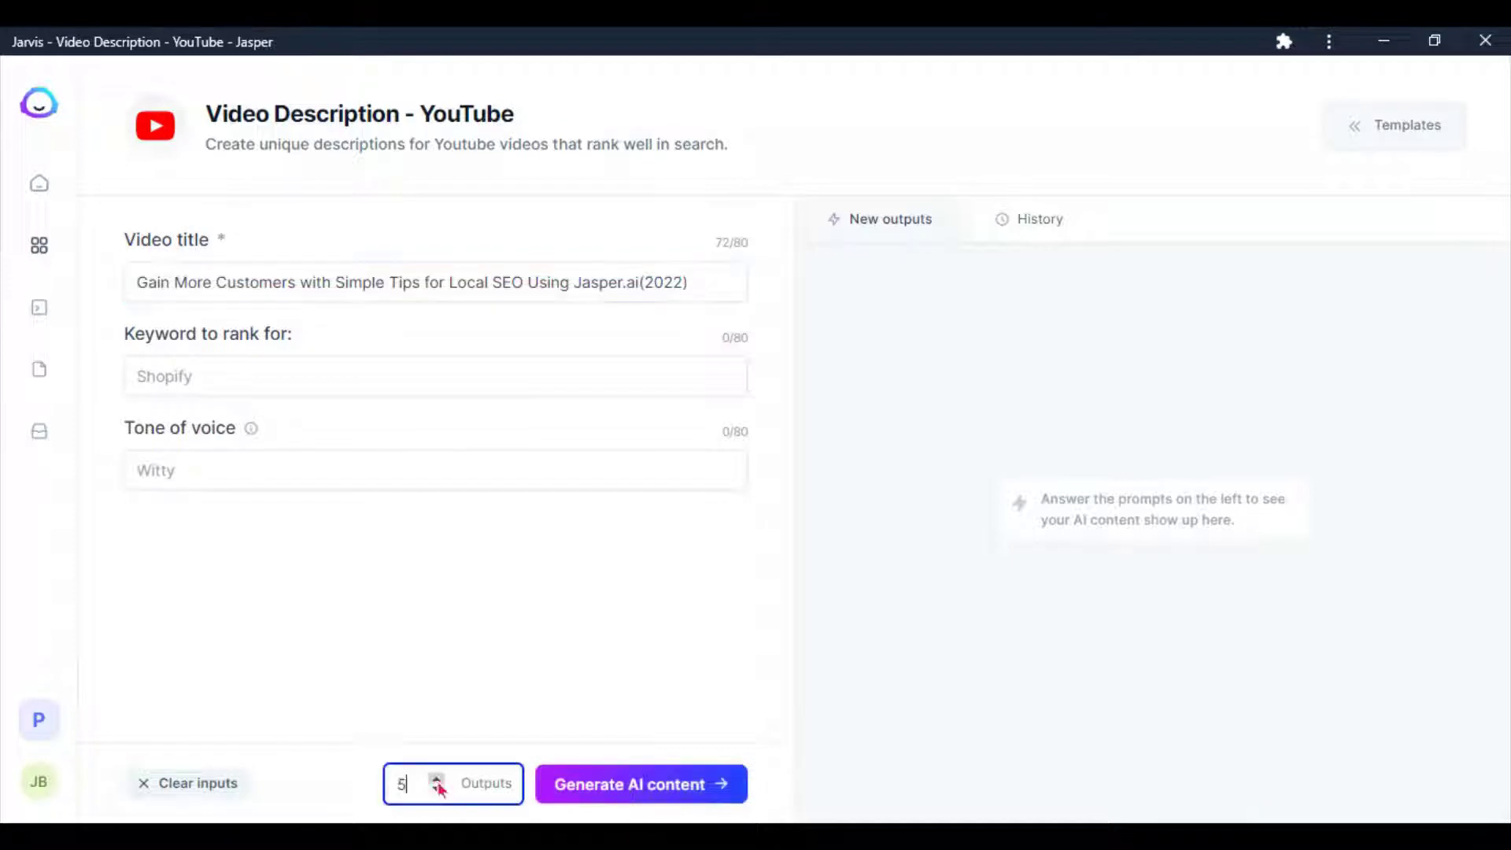
left_click(641, 782)
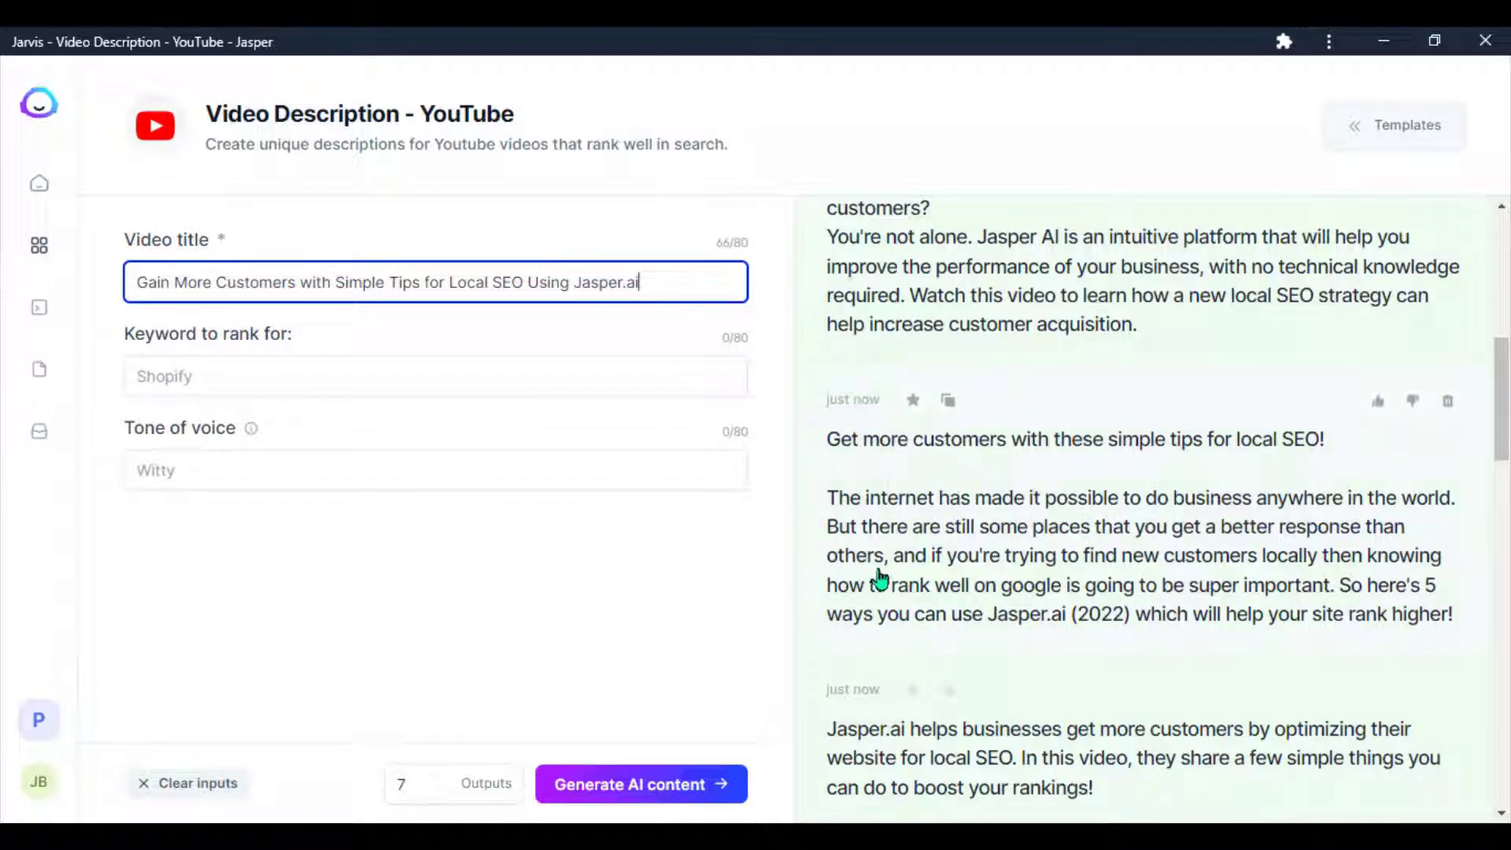
scroll(978, 597, "down", 5)
scroll(978, 599, "down", 2)
scroll(968, 585, "down", 3)
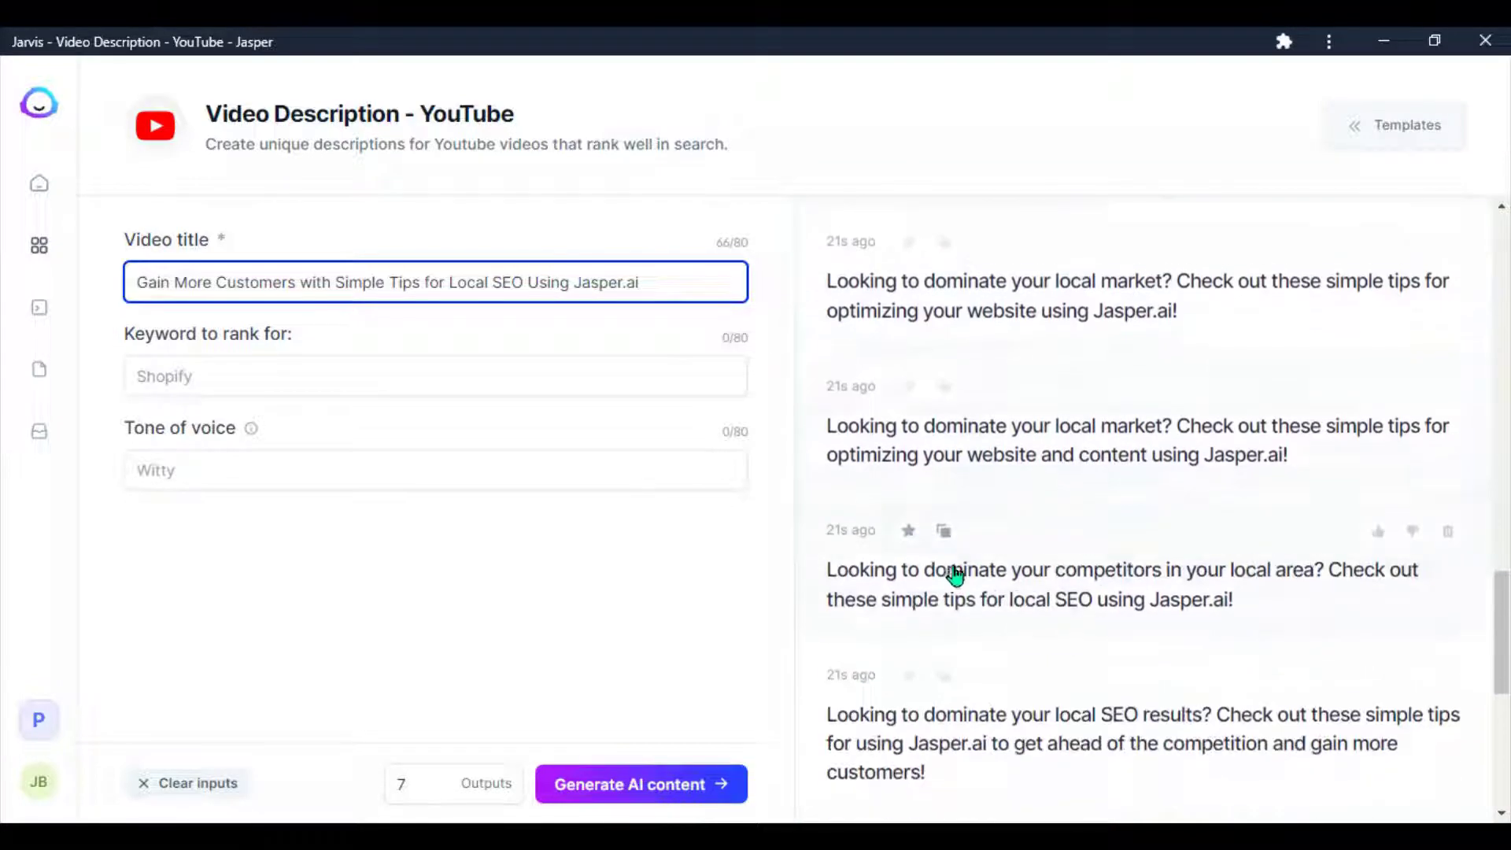
scroll(959, 573, "down", 2)
scroll(968, 580, "up", 5)
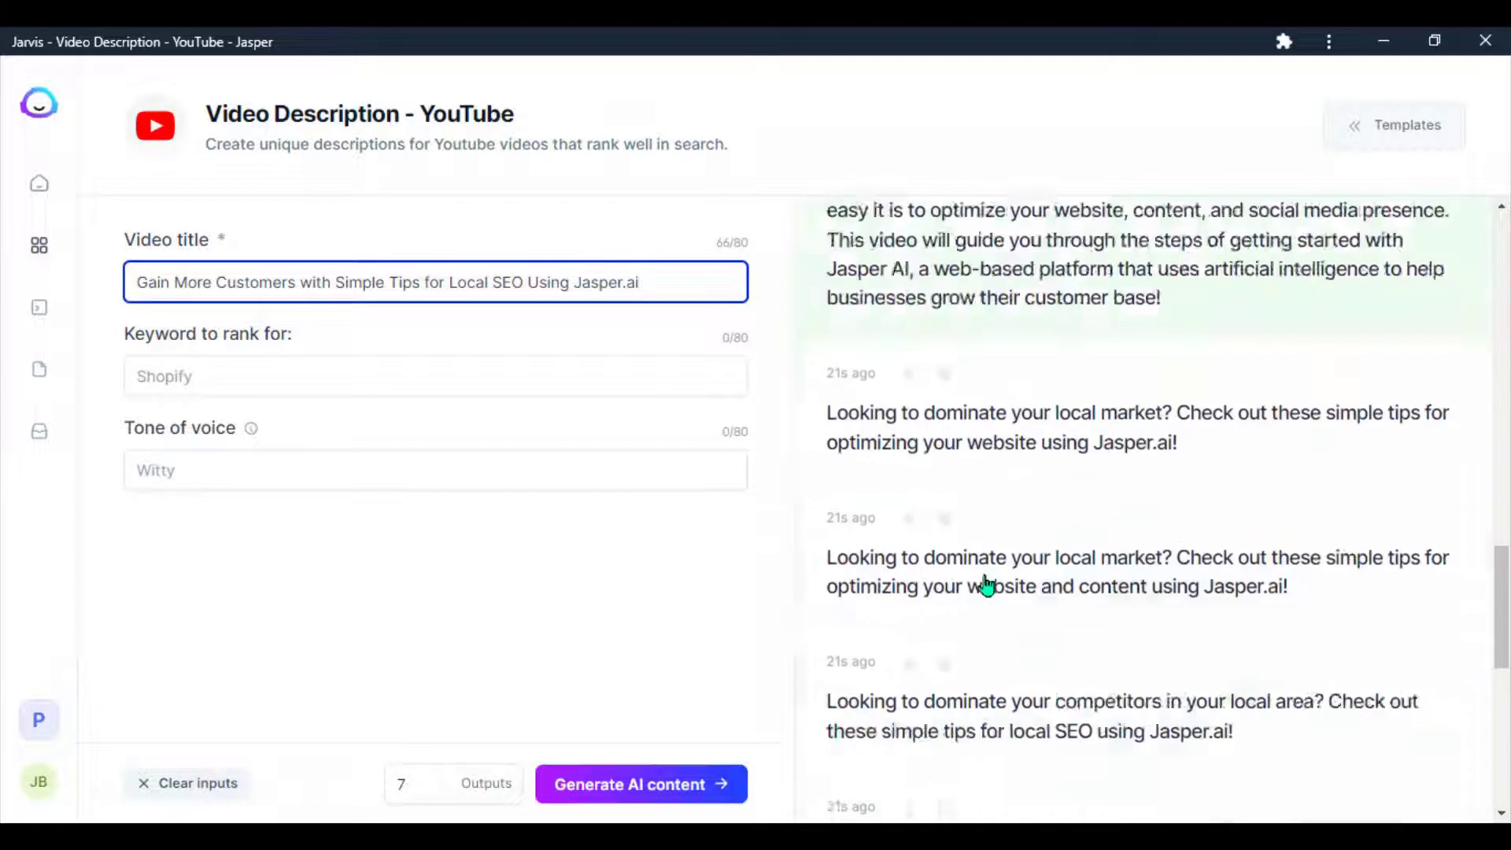
scroll(978, 579, "up", 5)
scroll(978, 579, "up", 3)
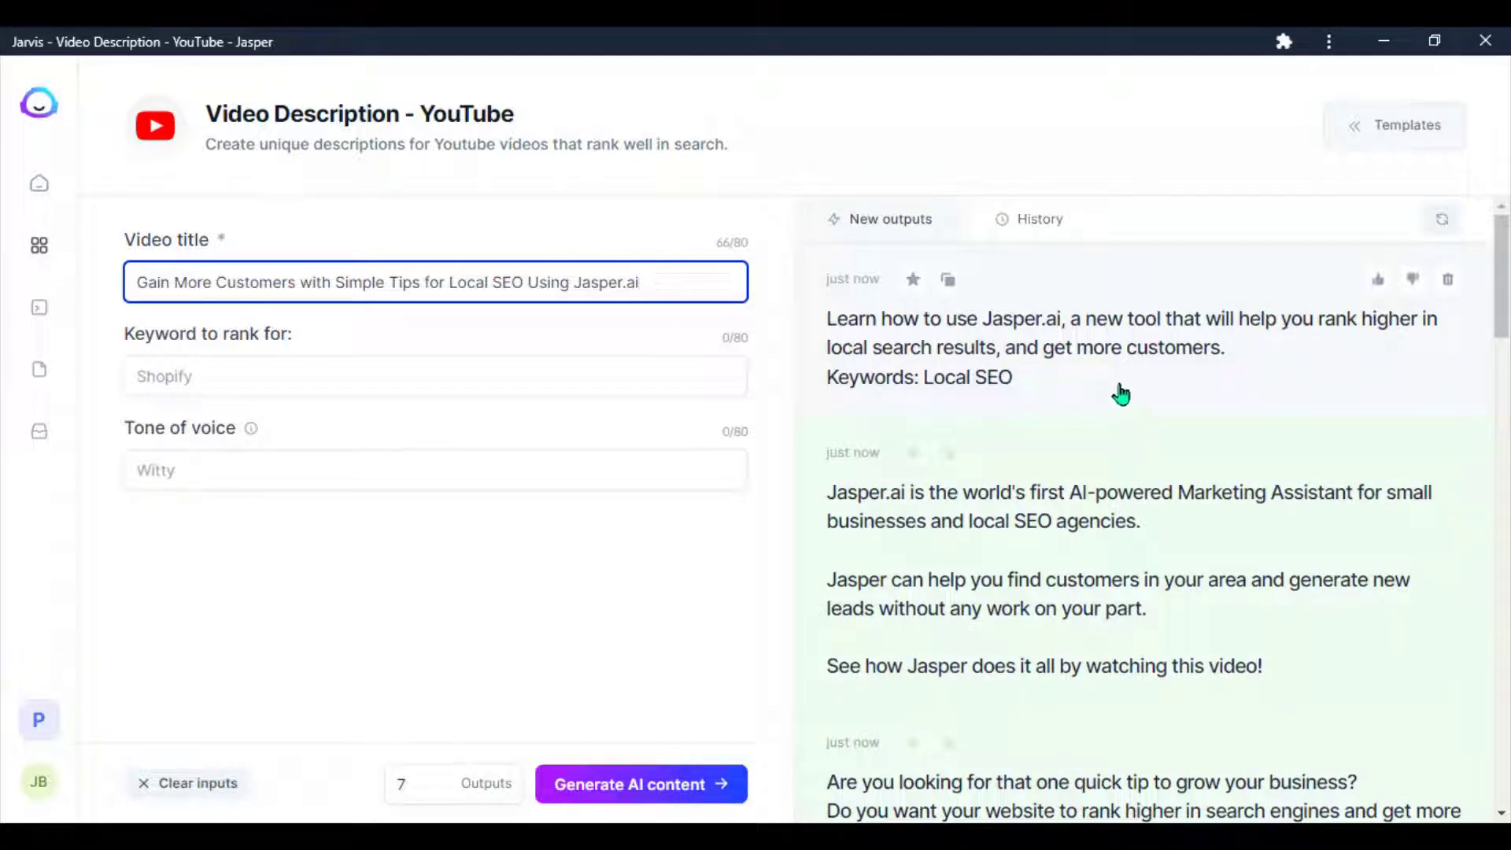
scroll(1089, 402, "down", 5)
scroll(1070, 493, "down", 3)
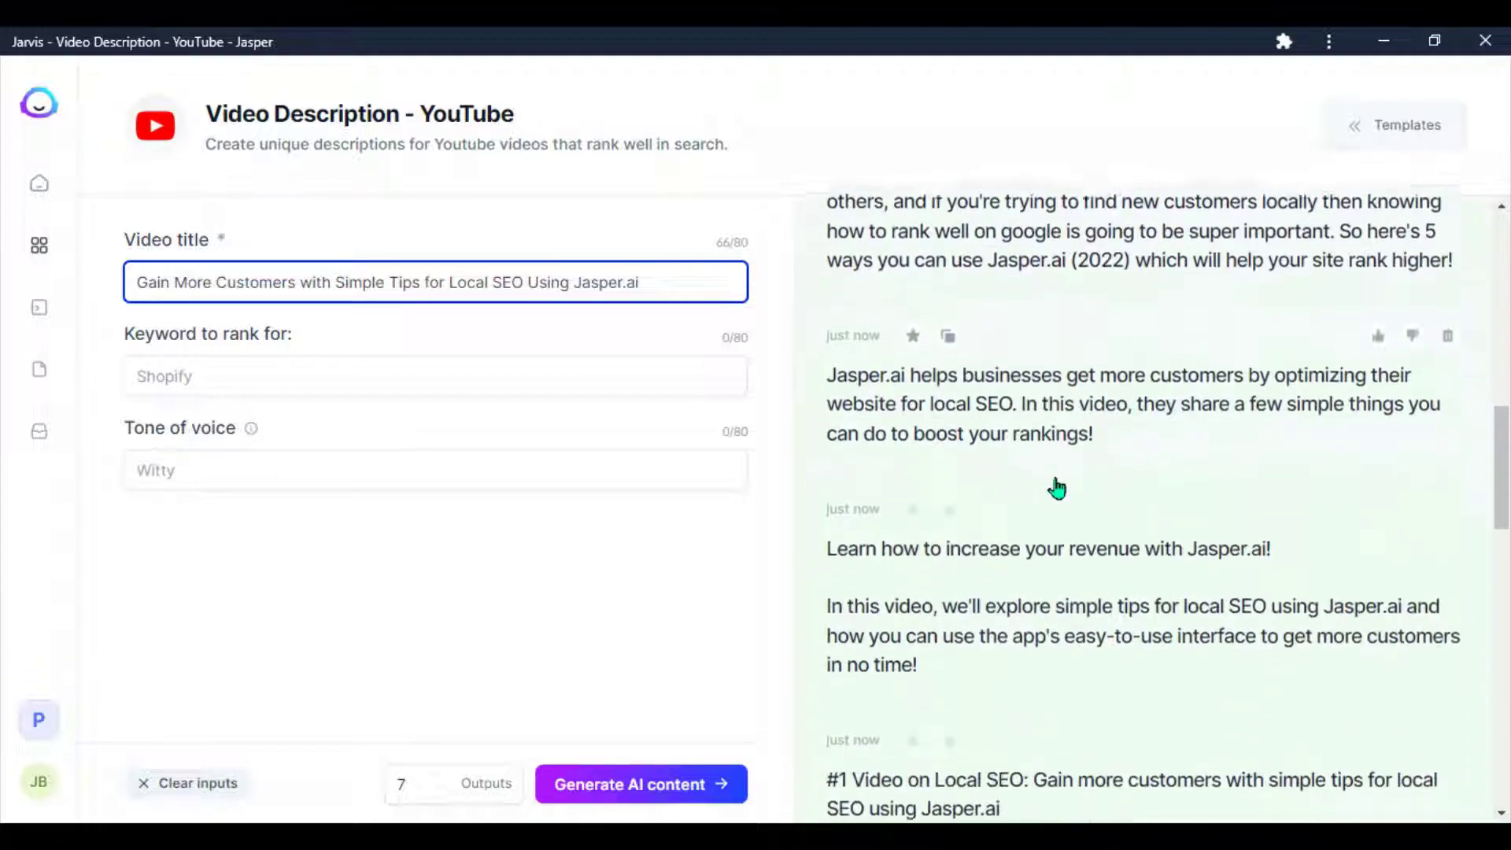
scroll(1056, 497, "down", 5)
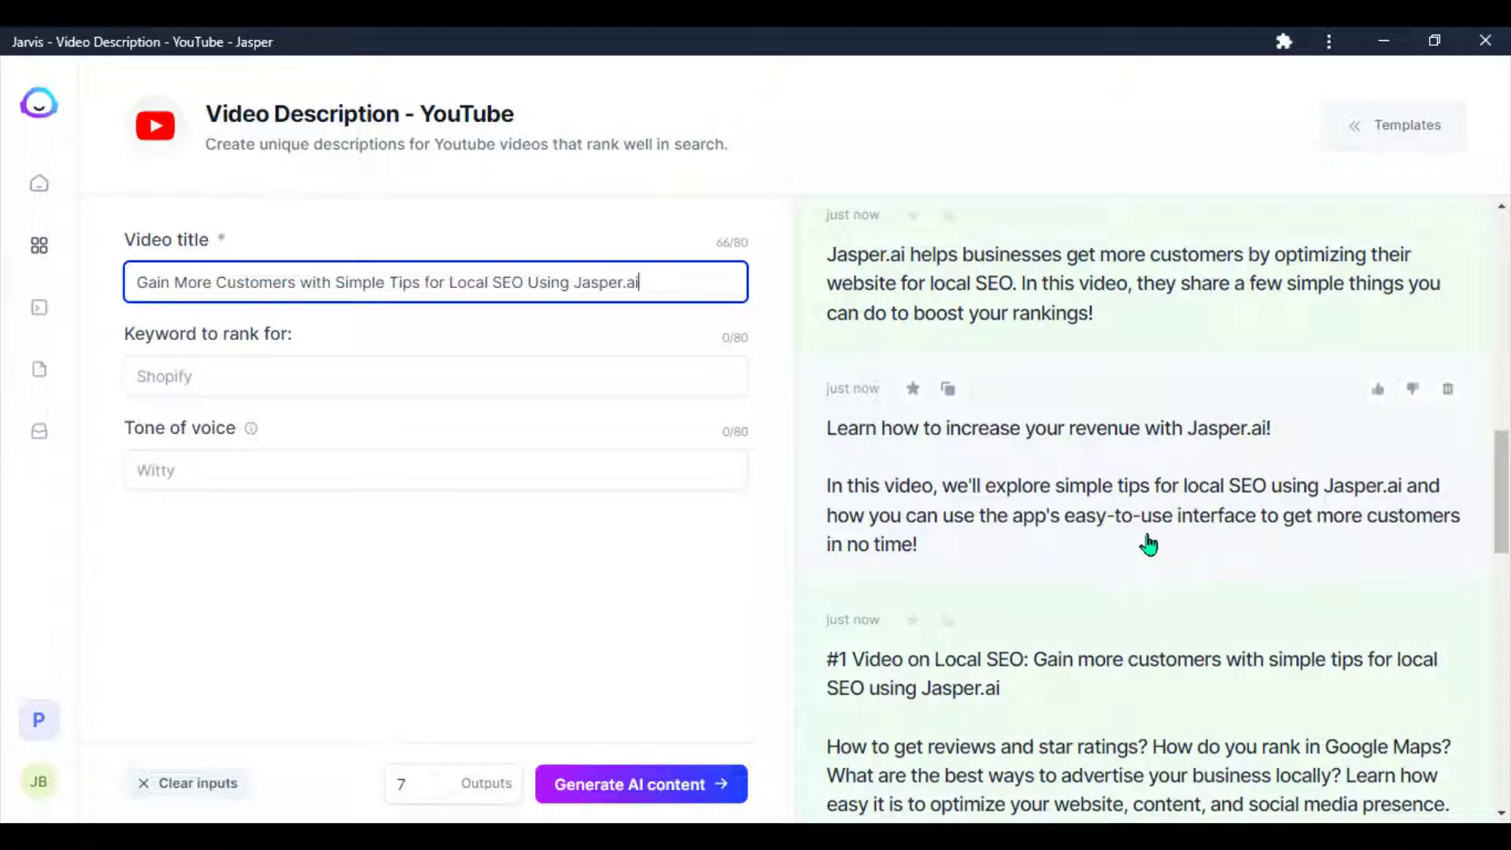
scroll(1063, 478, "up", 5)
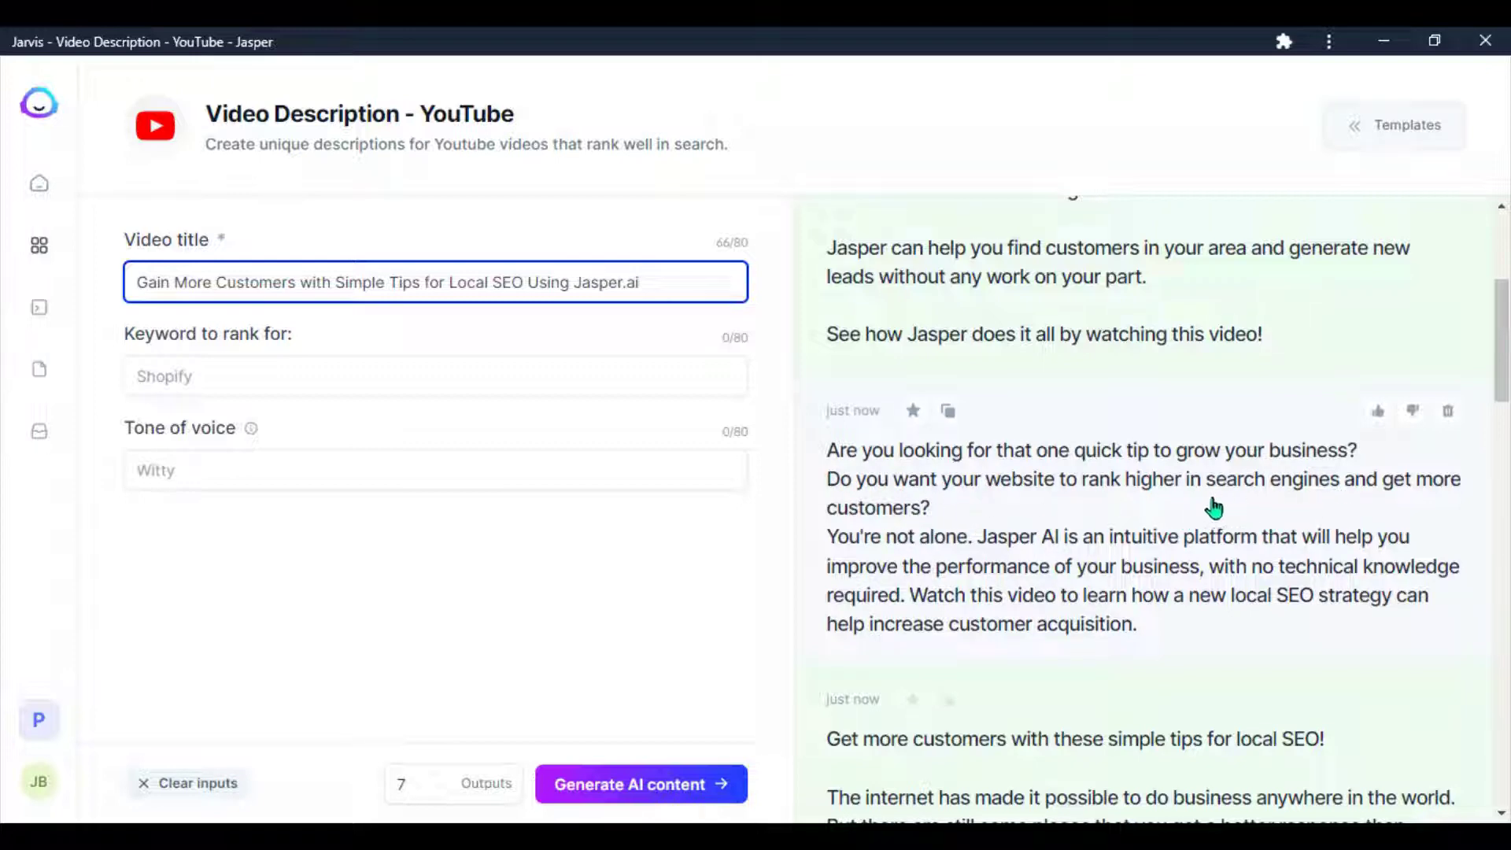
scroll(1083, 574, "up", 5)
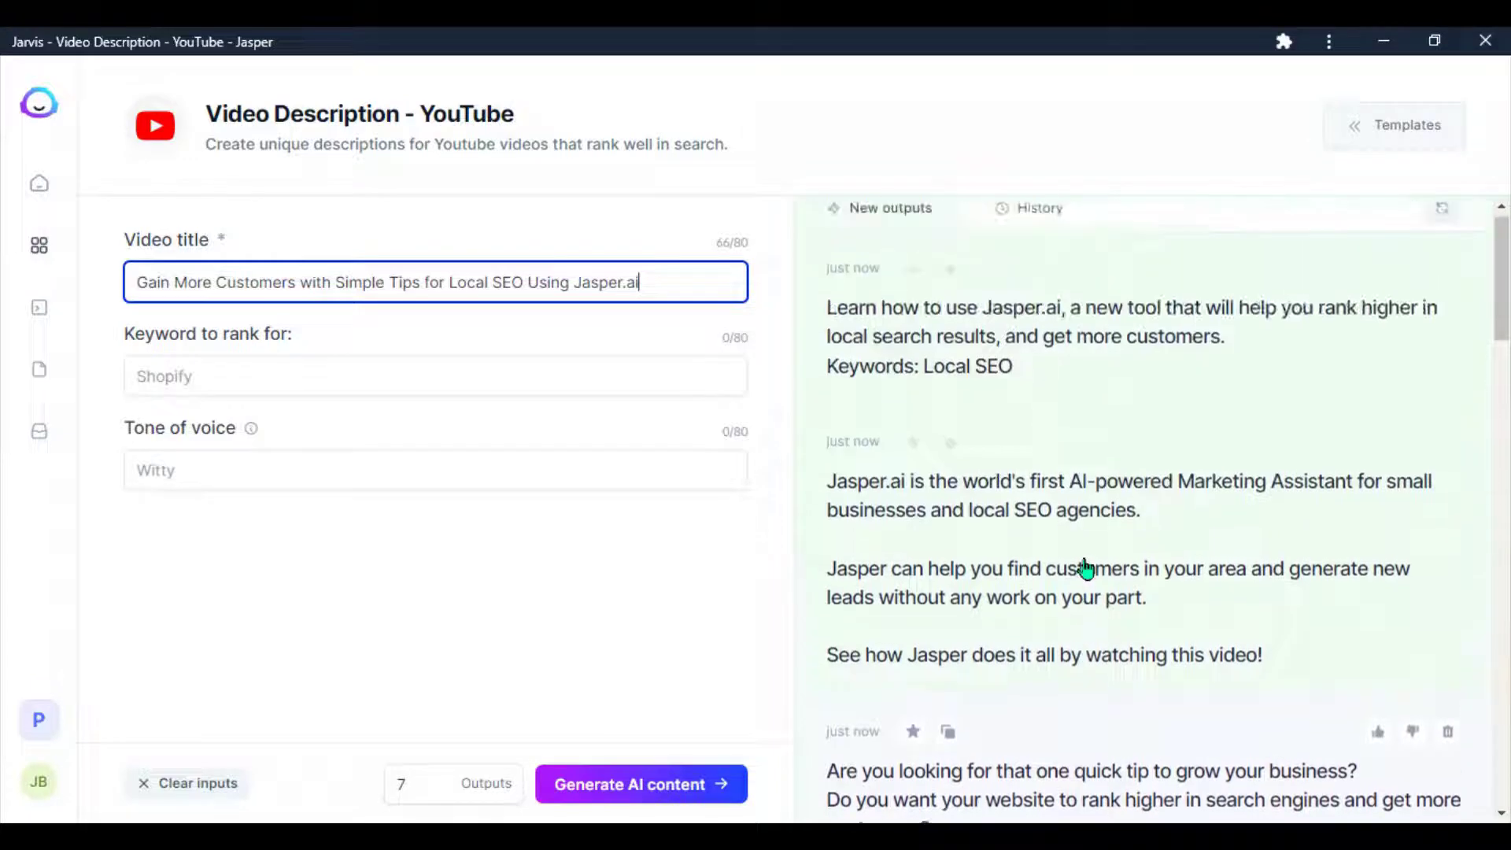
scroll(1080, 567, "down", 2)
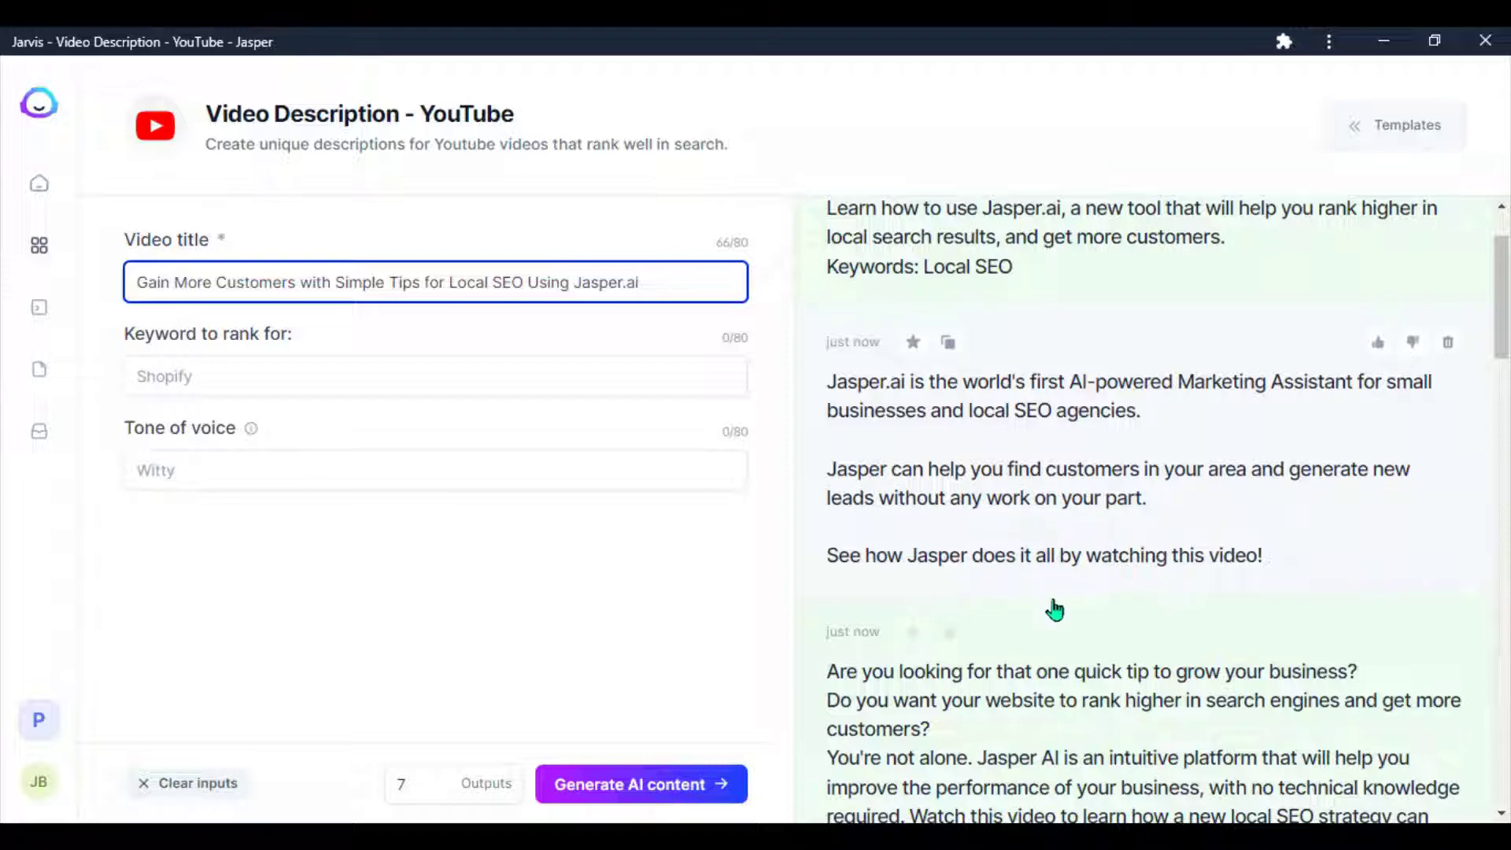
scroll(1047, 584, "up", 2)
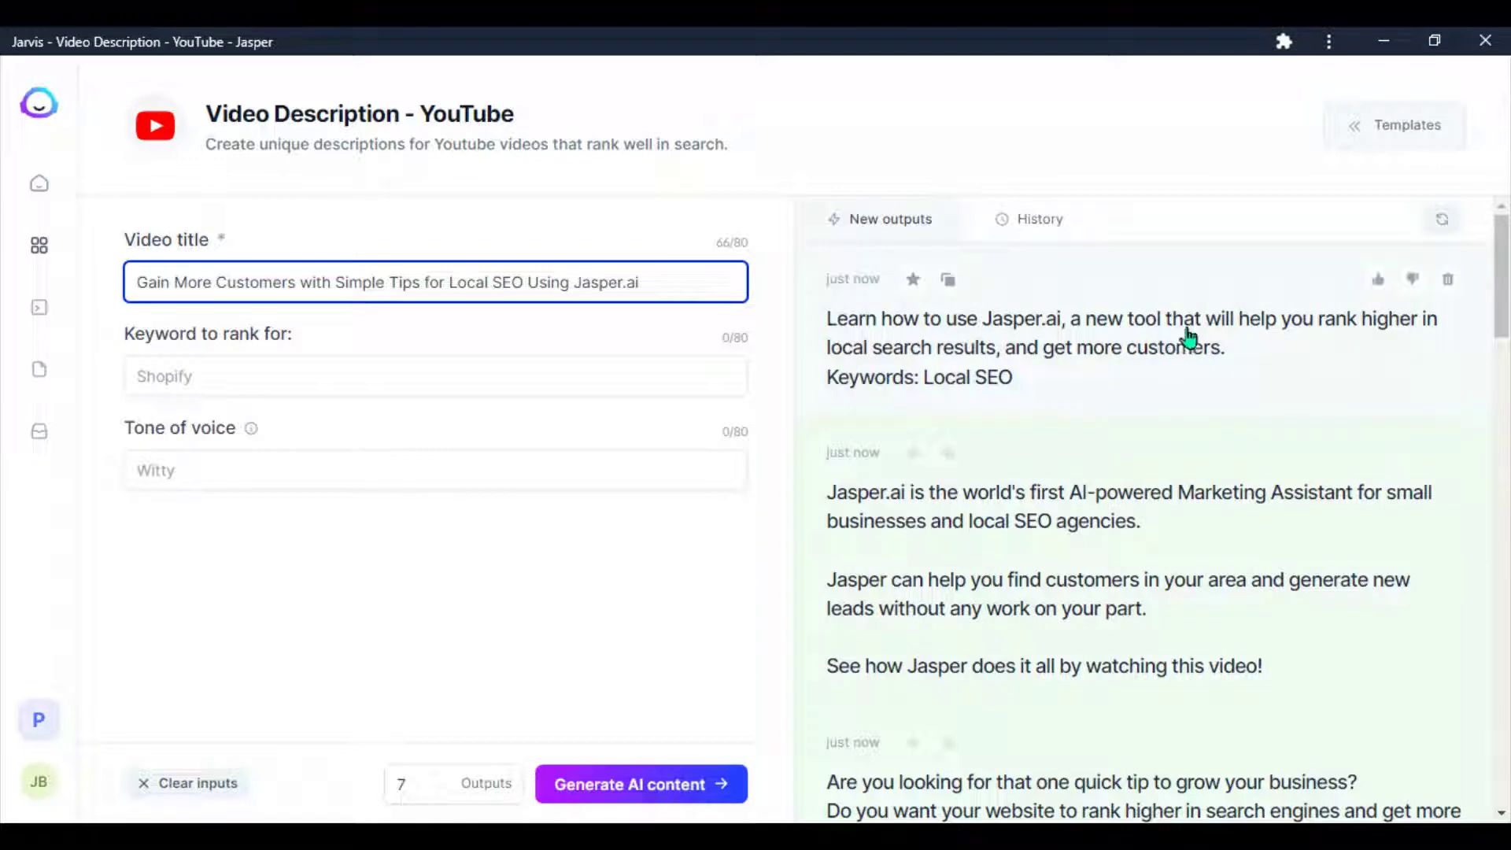
scroll(975, 361, "down", 5)
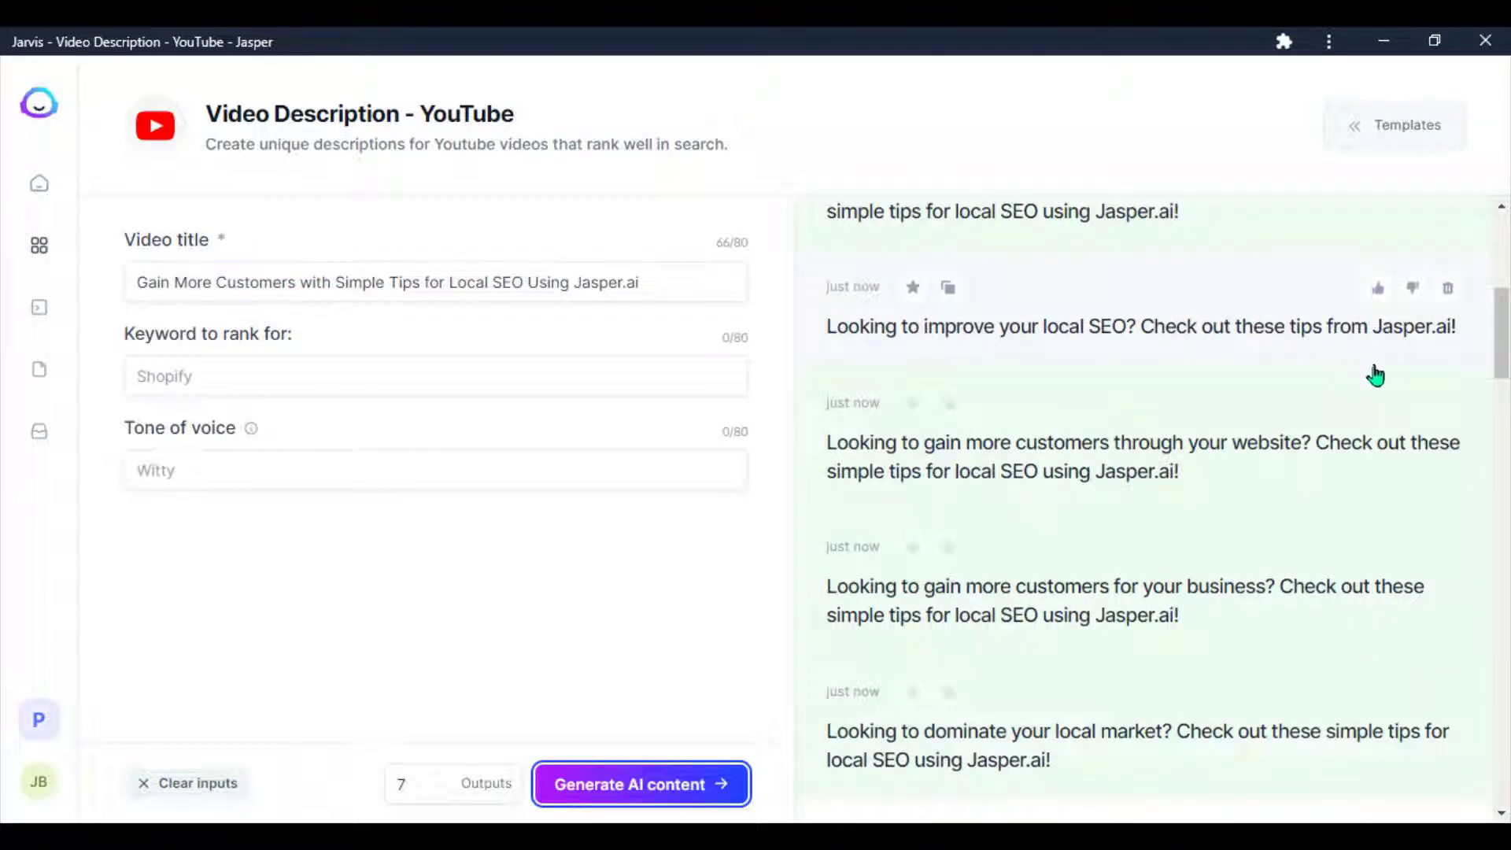
scroll(1256, 426, "up", 2)
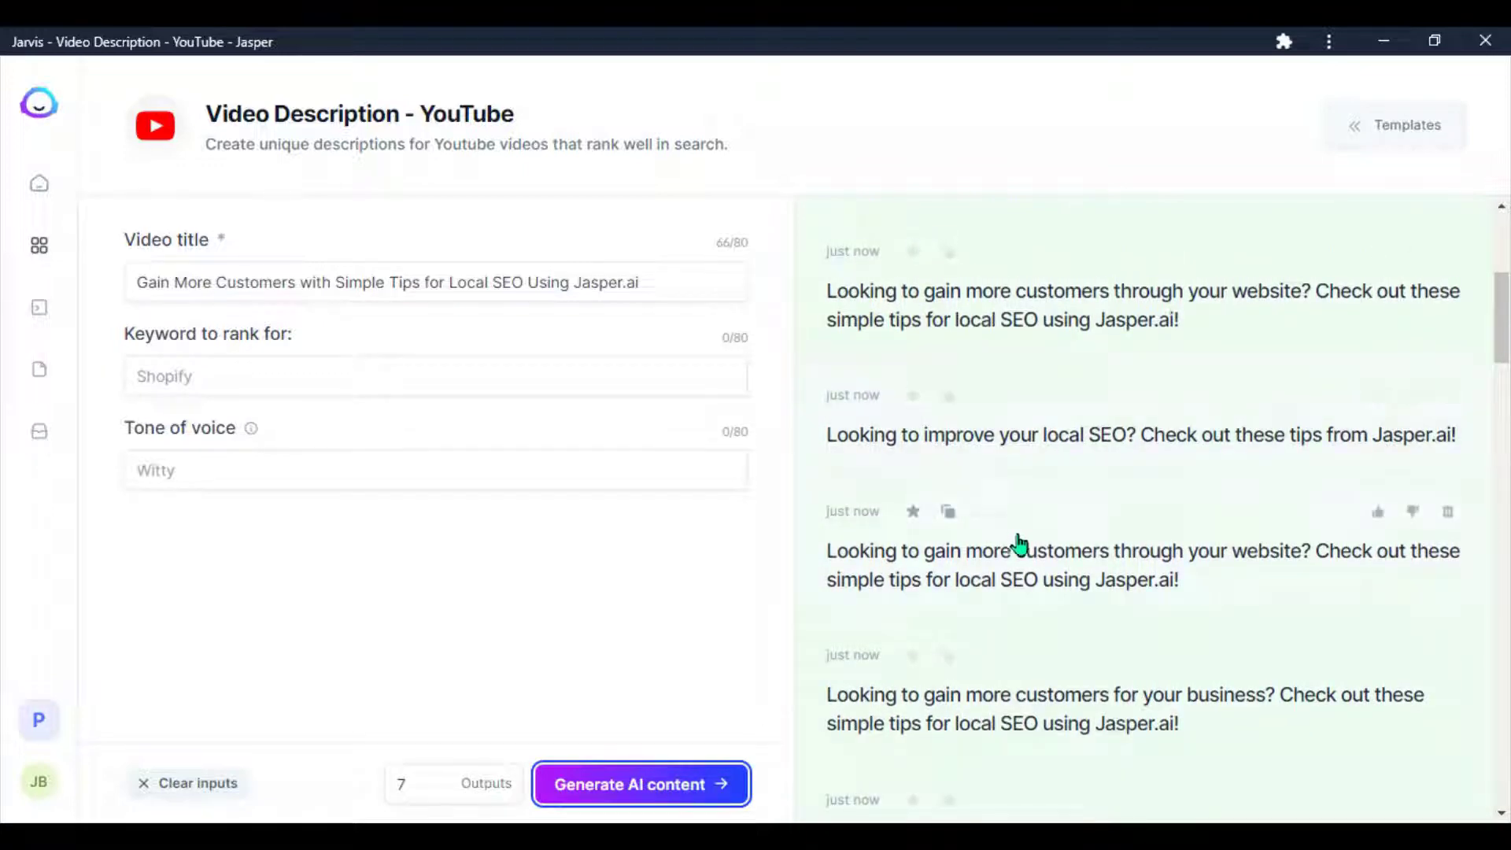
scroll(972, 457, "up", 2)
scroll(972, 449, "up", 1)
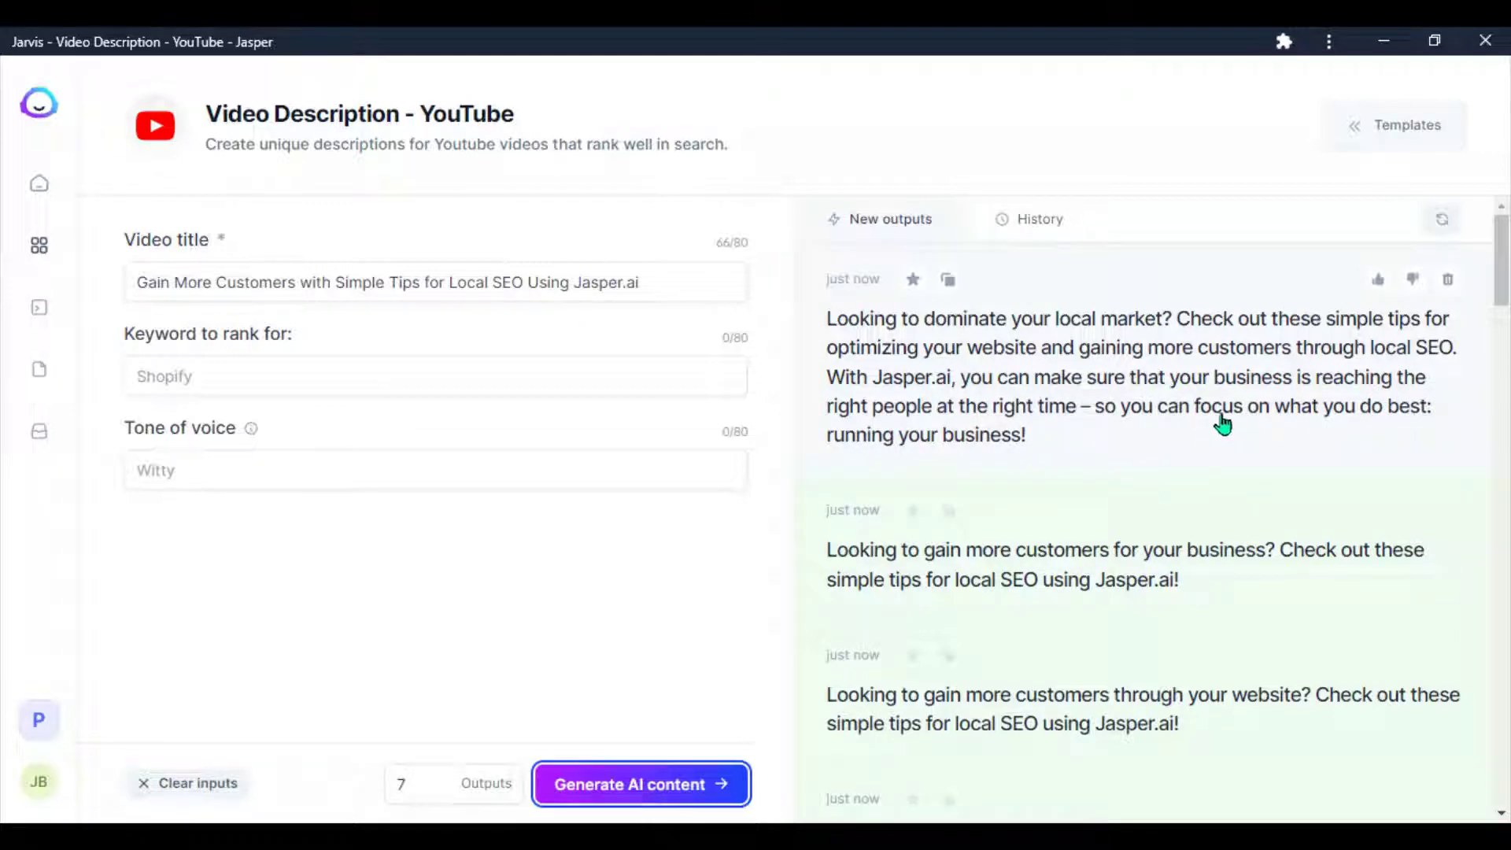
Copy the 'Looking to dominate your local market?' description into the Doc, adding a new line after it.
left_click(1005, 397)
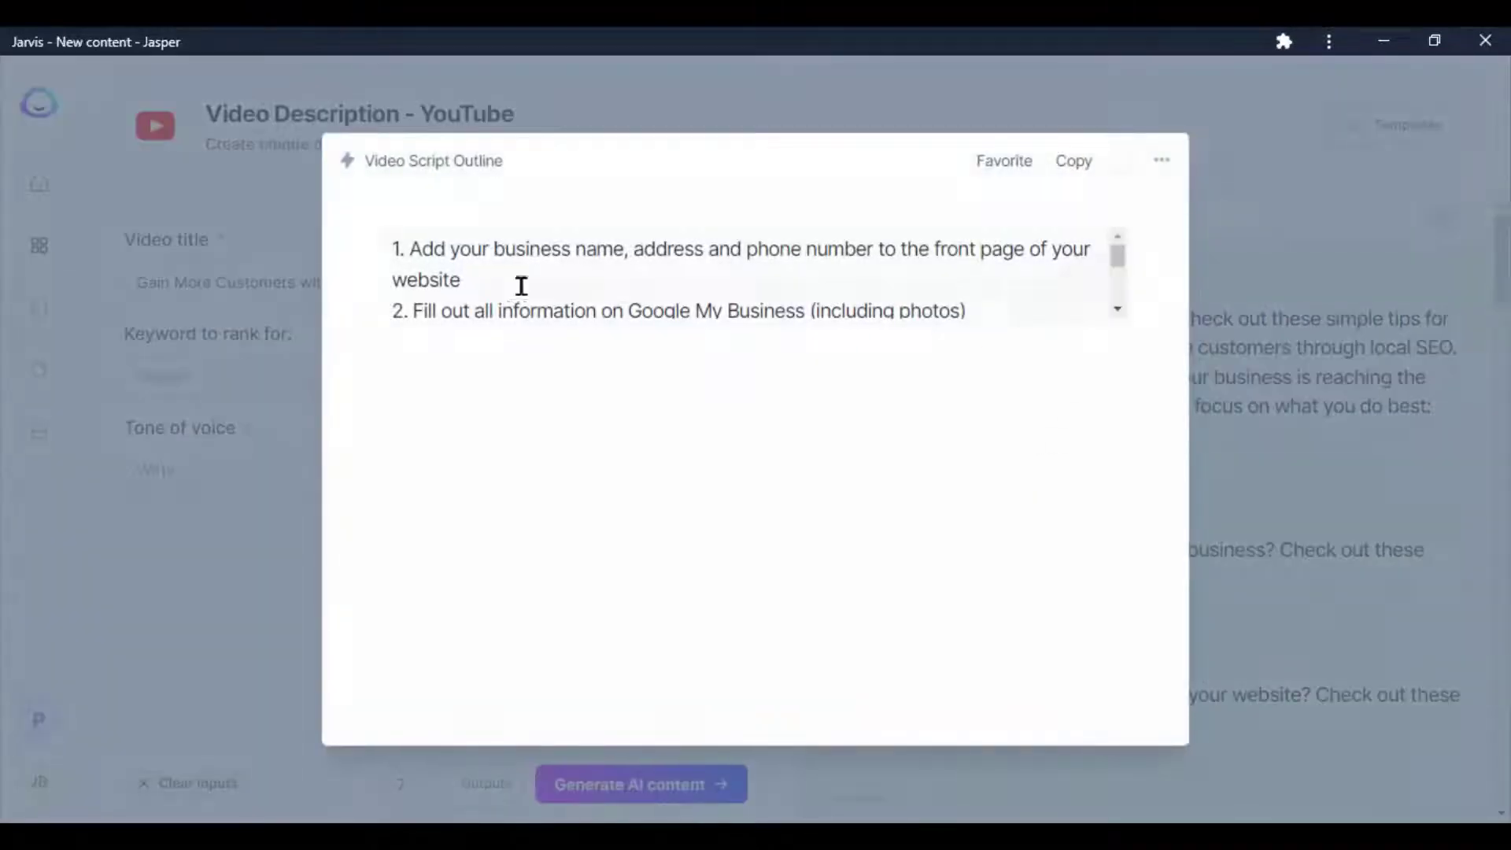
mouse_move(385, 247)
left_mouse_down()
mouse_move(920, 374)
mouse_move(991, 368)
left_mouse_up()
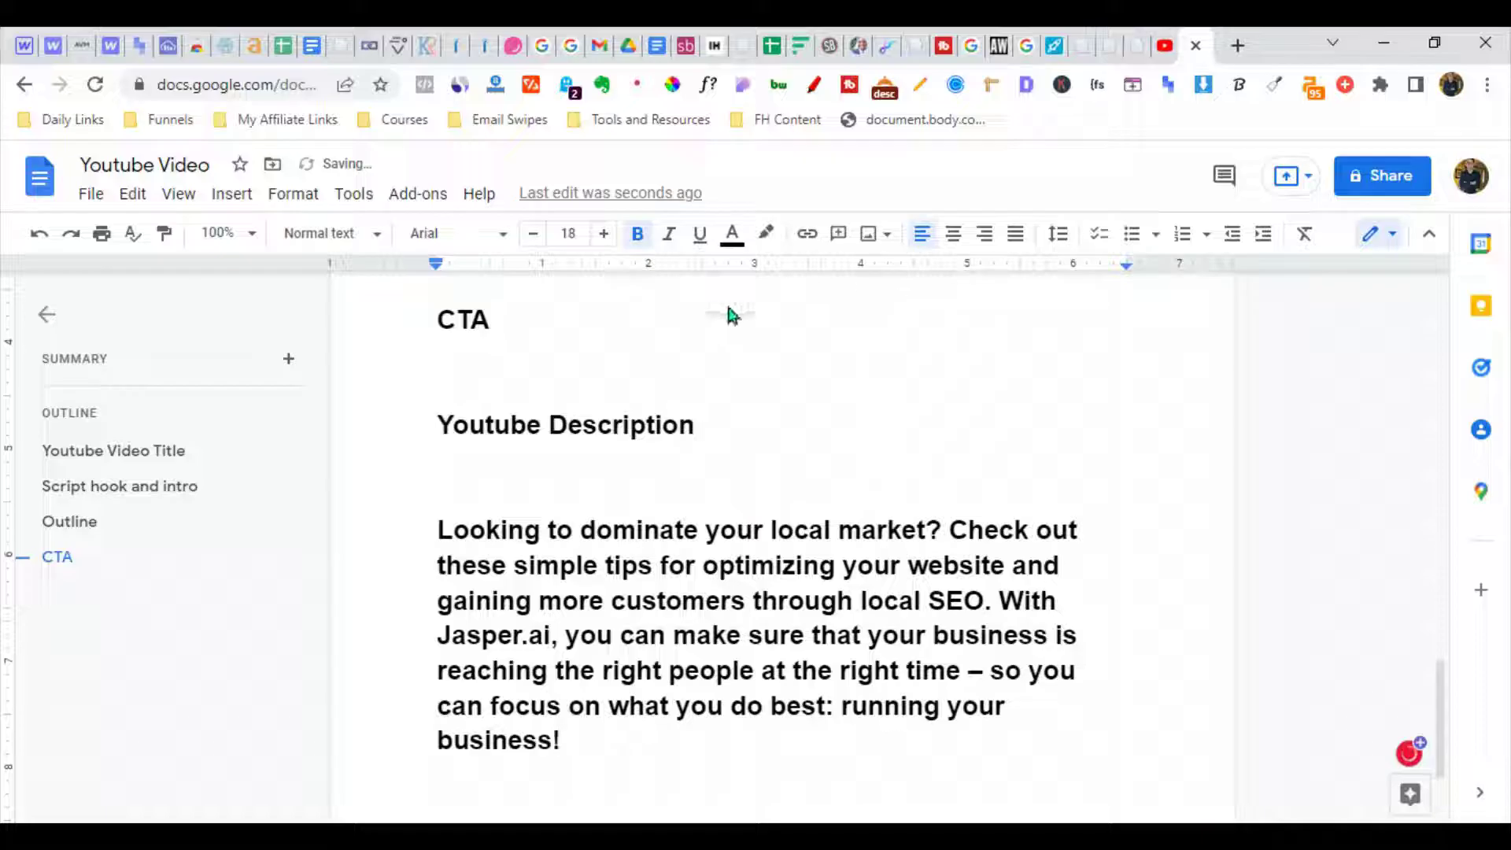
key("Right")
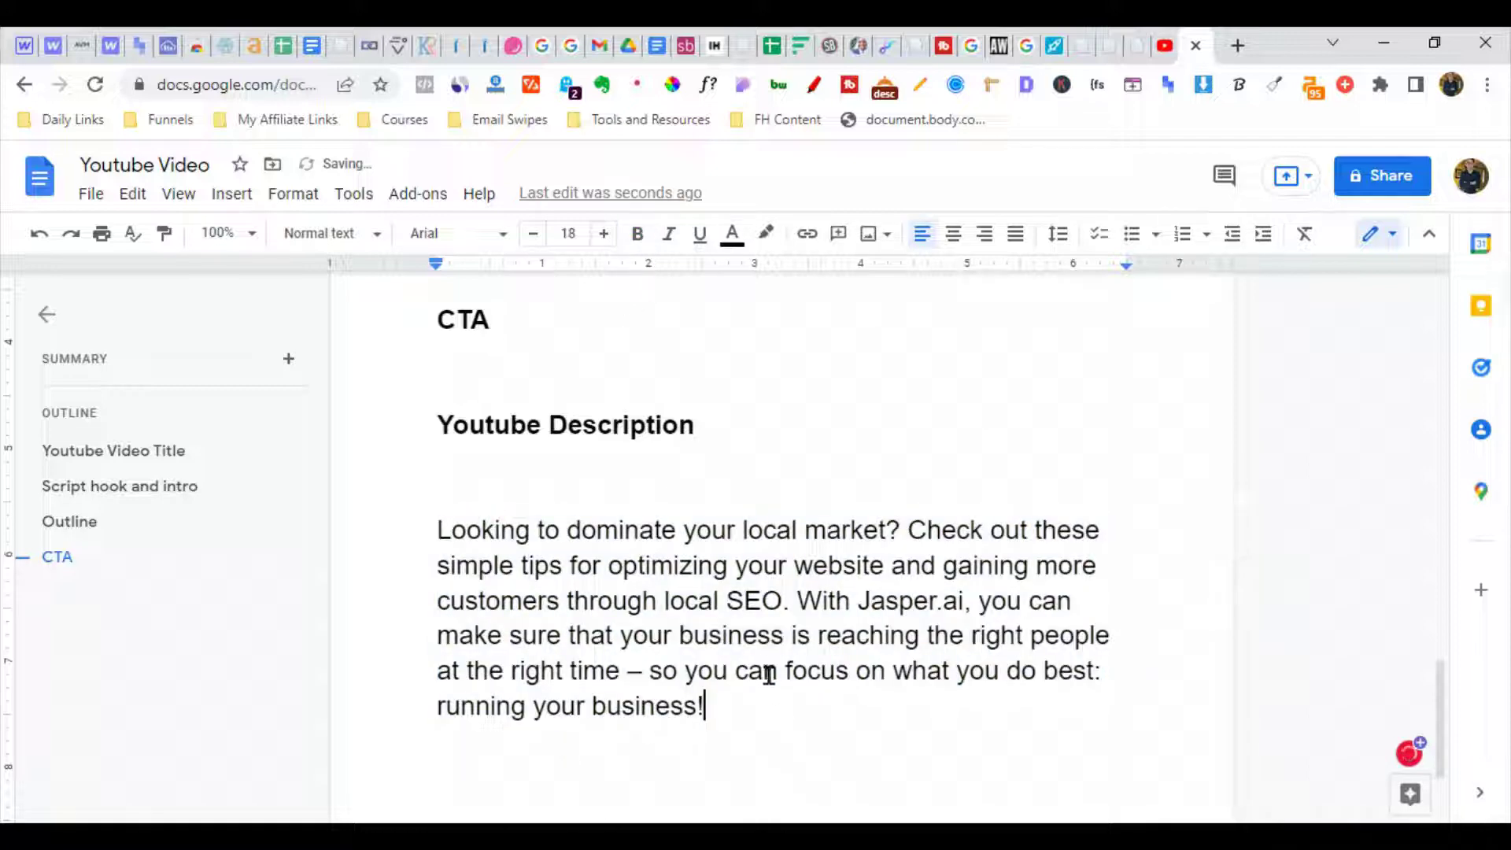
scroll(634, 631, "down", 2)
key("Return")
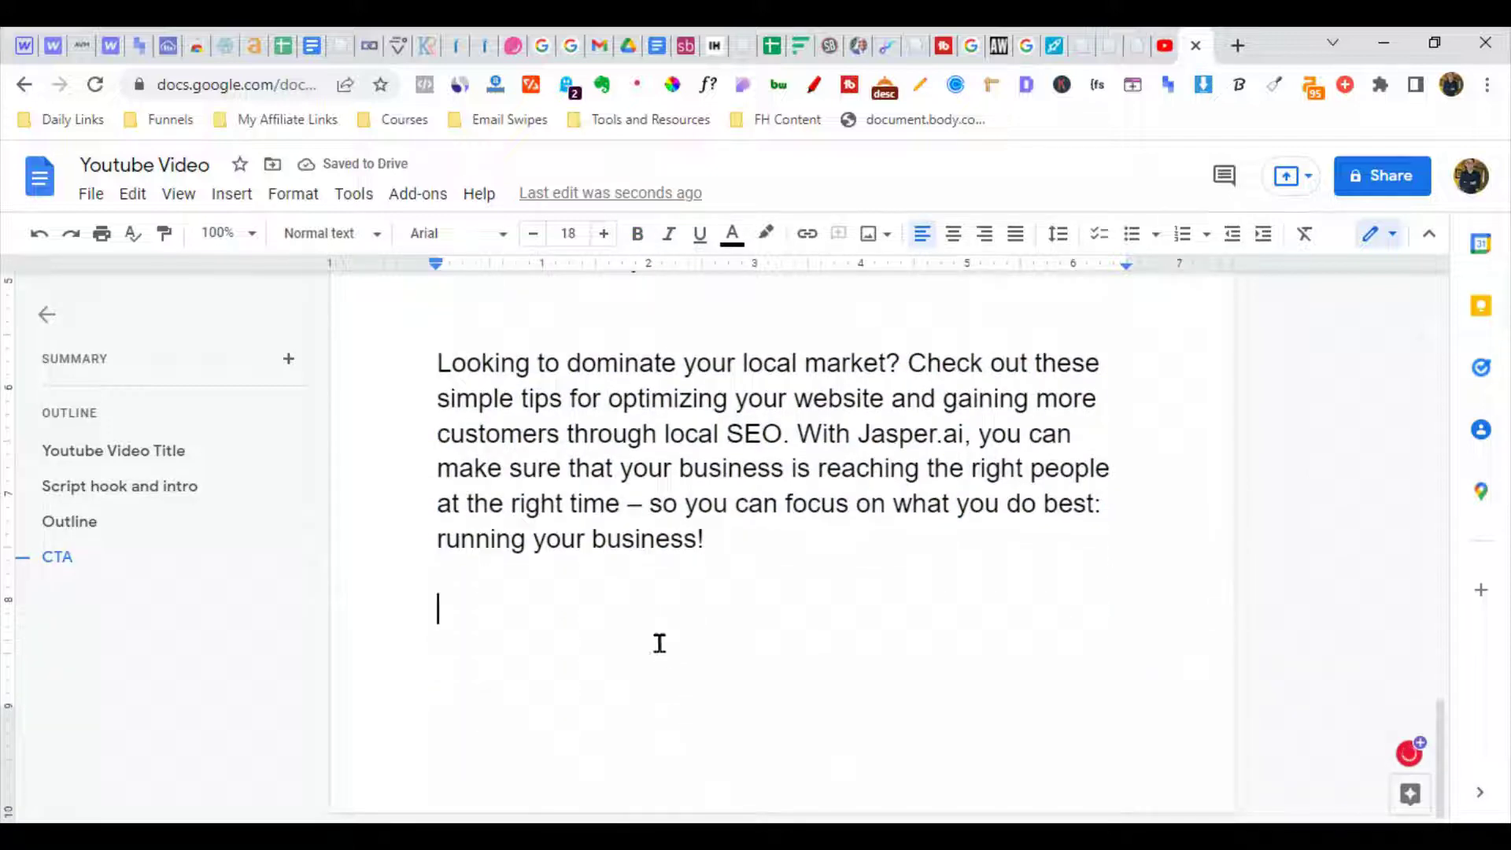
scroll(648, 580, "up", 1)
scroll(645, 567, "up", 5)
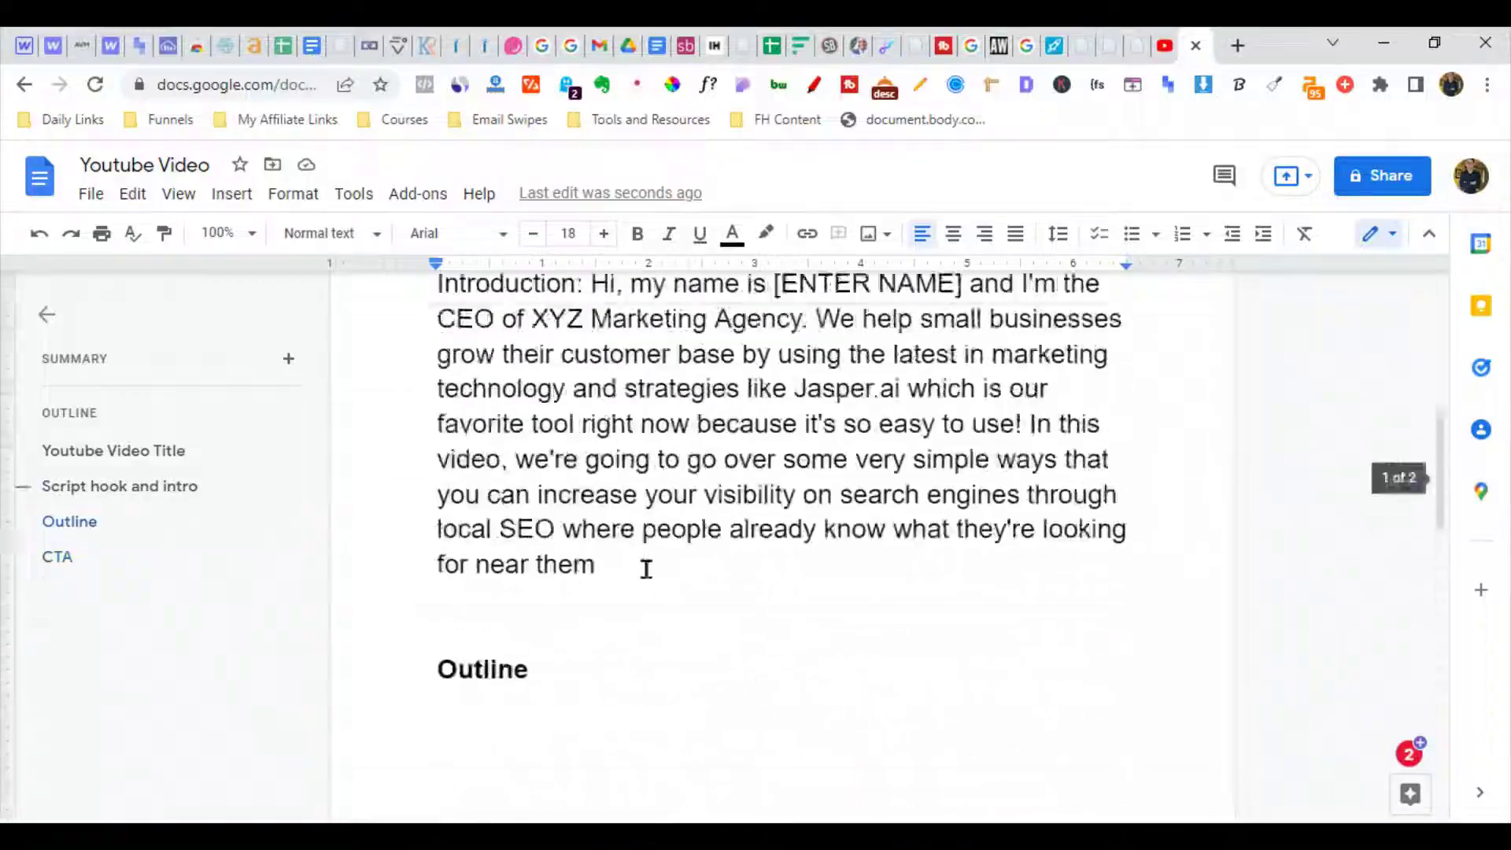